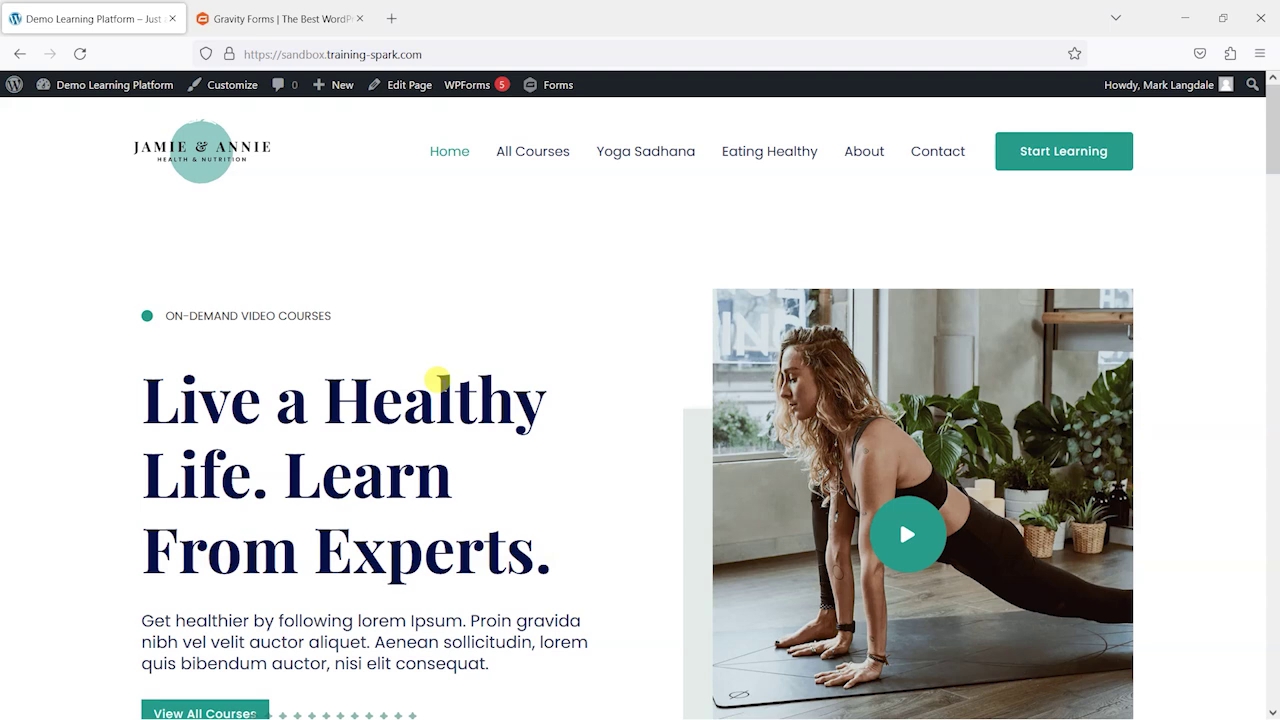
Step: Switch to the Gravity Forms website in the second browser tab
click(263, 14)
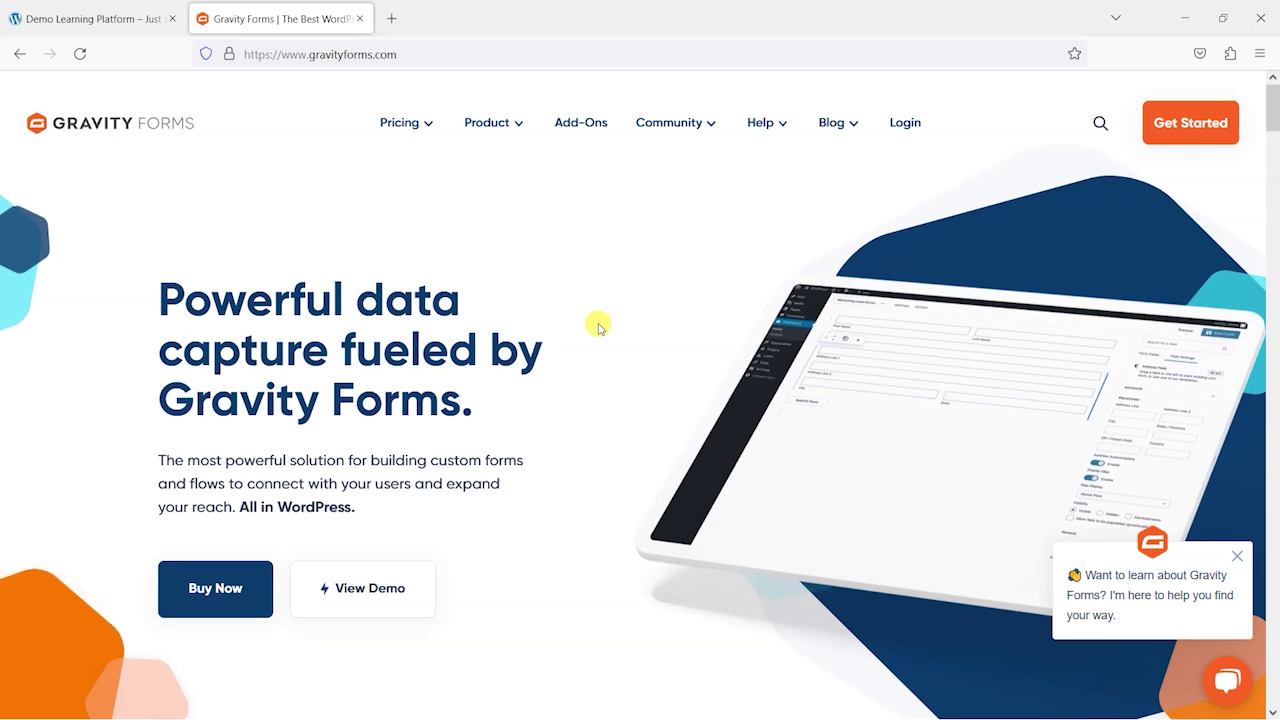
Step: Back in the demo site admin, confirm the User Registration Add-On is Active on the Gravity Forms Add-Ons page
click(50, 8)
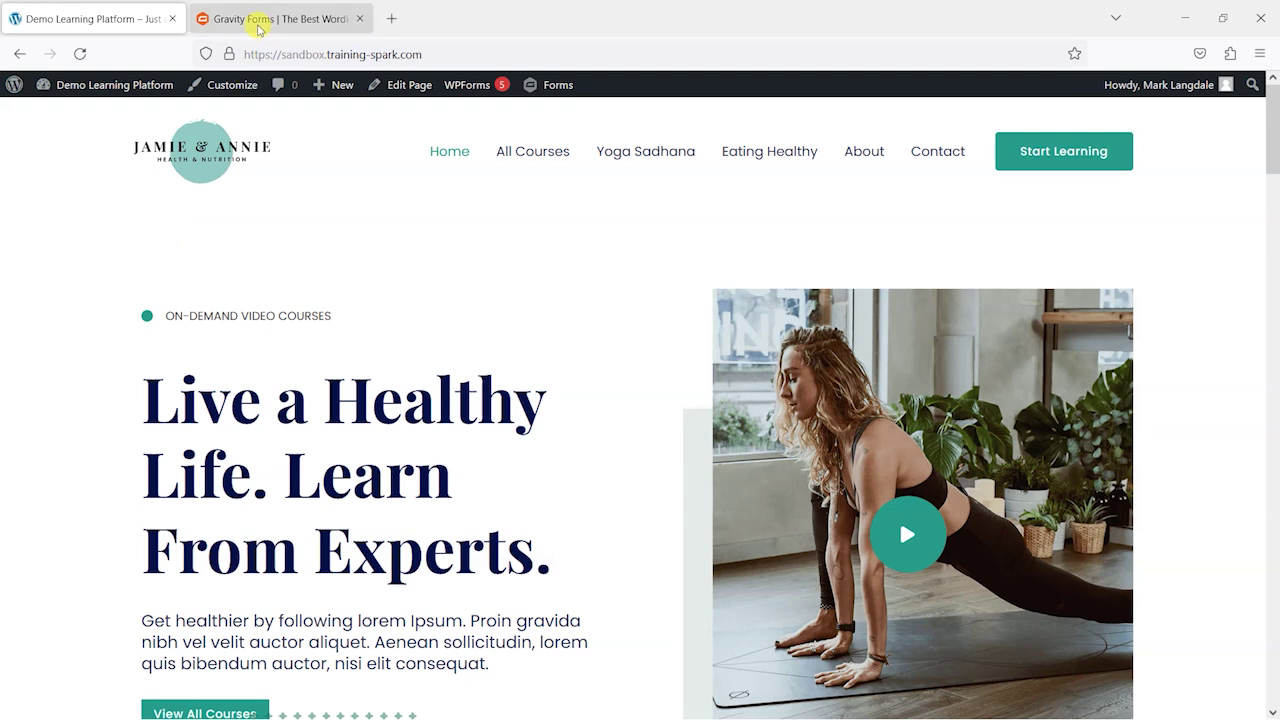
mouse_move(74, 90)
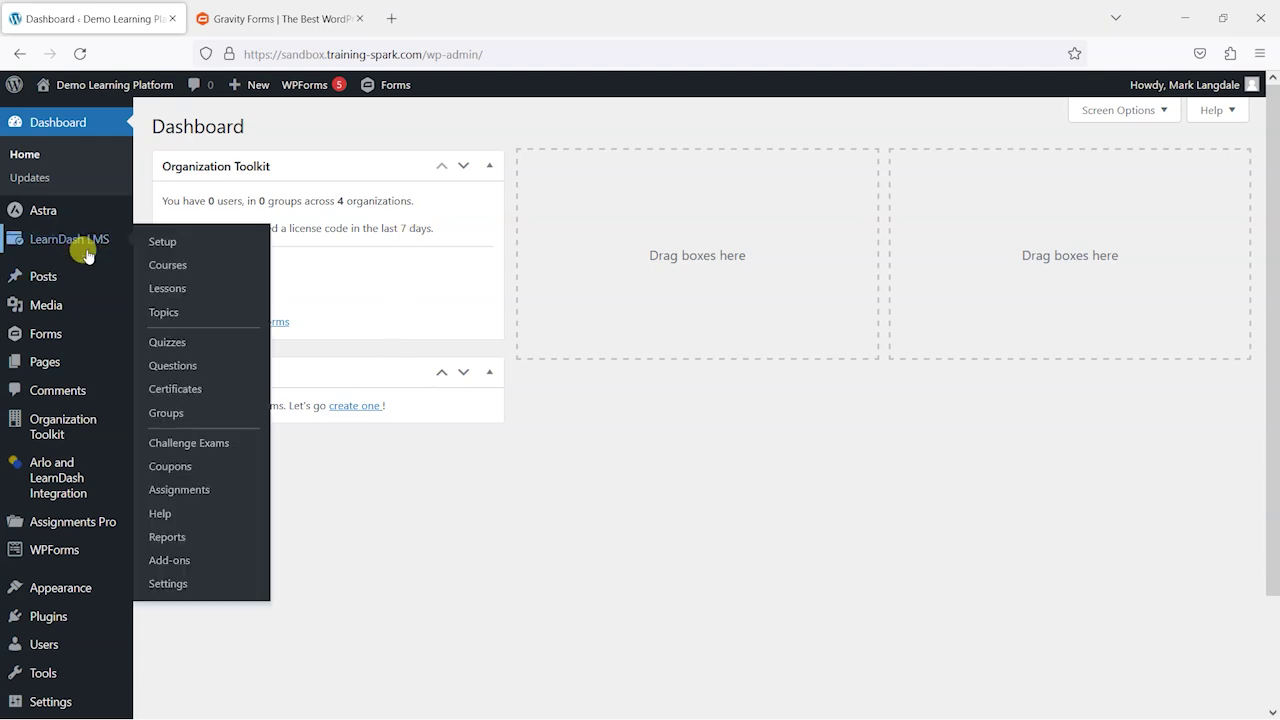
mouse_move(57, 334)
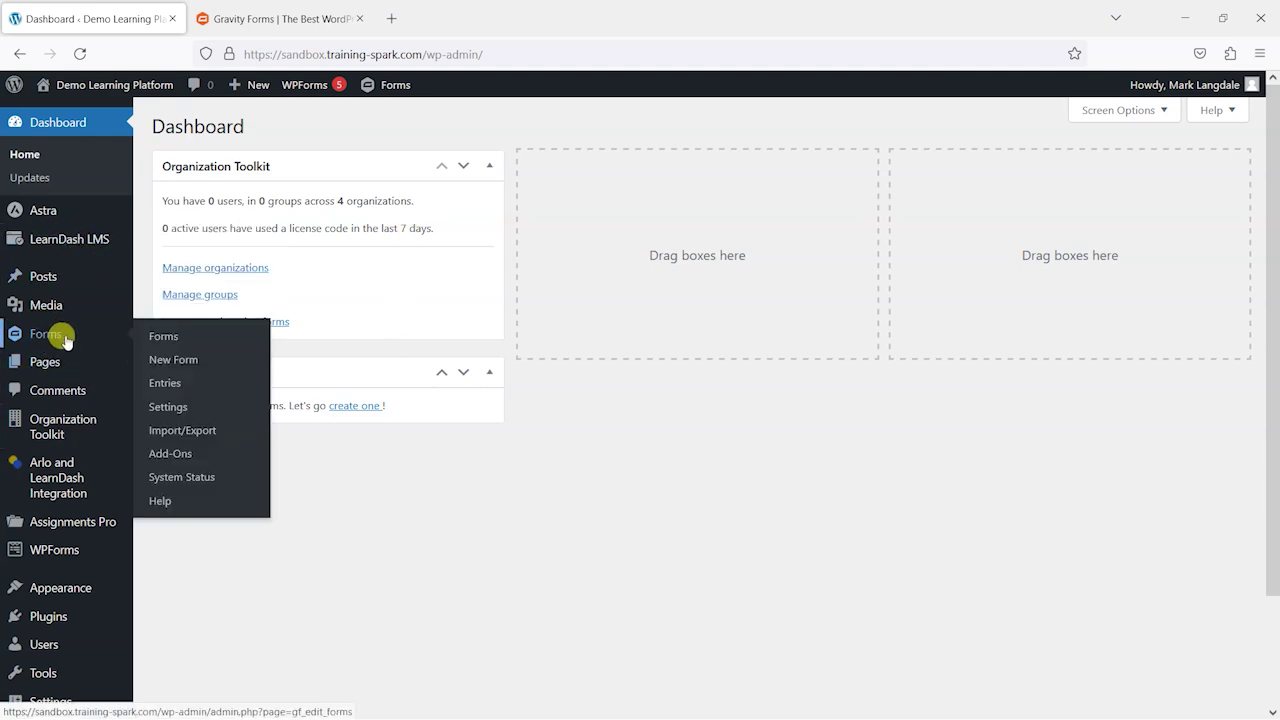
click(182, 453)
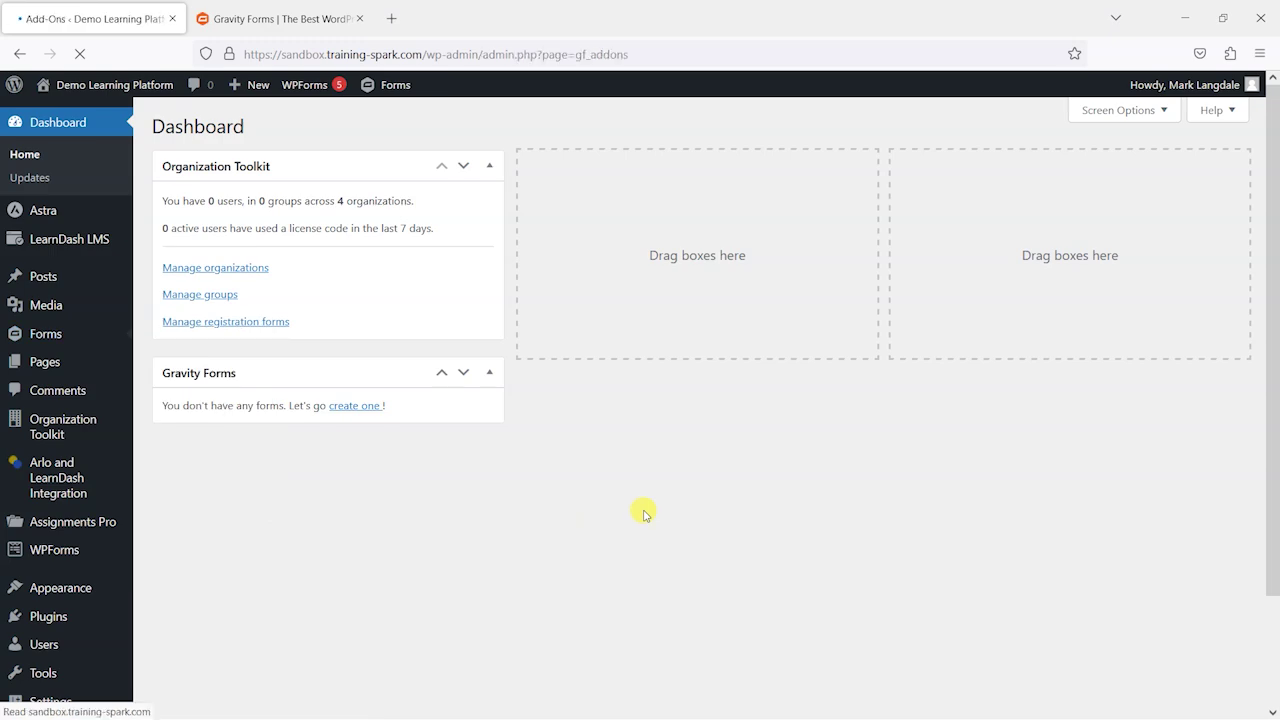
scroll(680, 505, down, 10)
scroll(688, 500, down, 20)
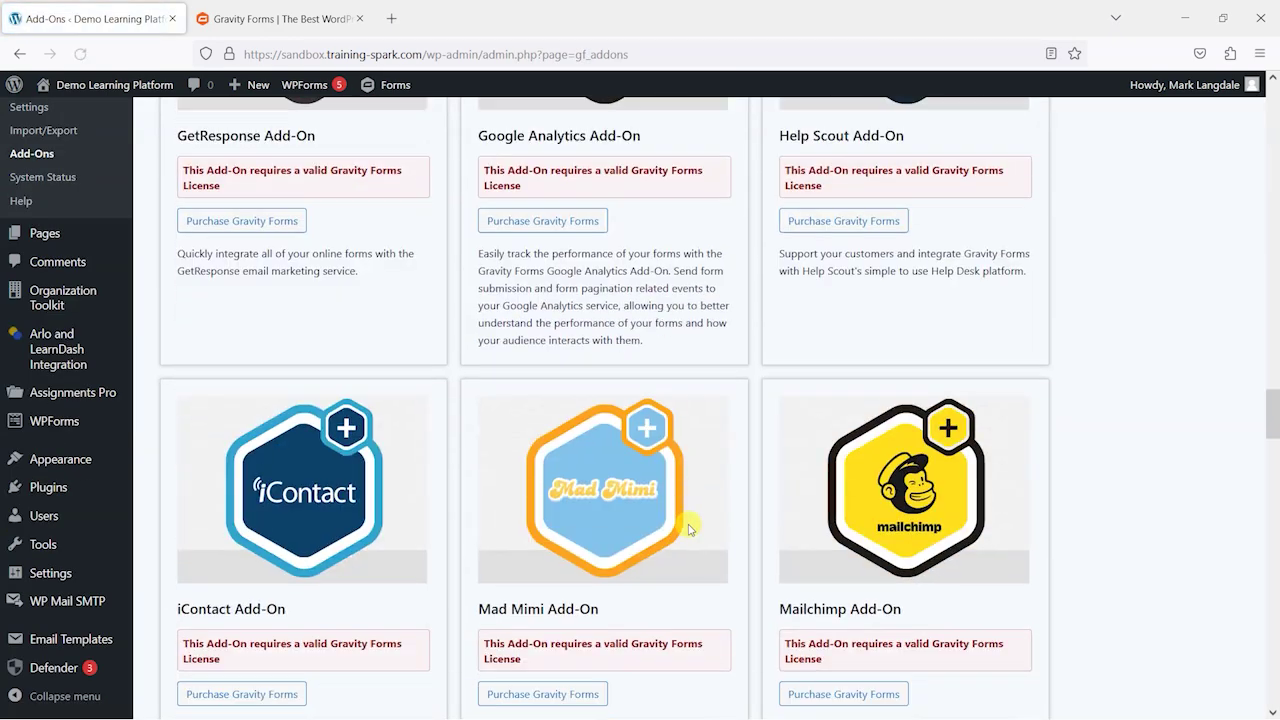
scroll(690, 515, down, 6)
scroll(689, 514, up, 4)
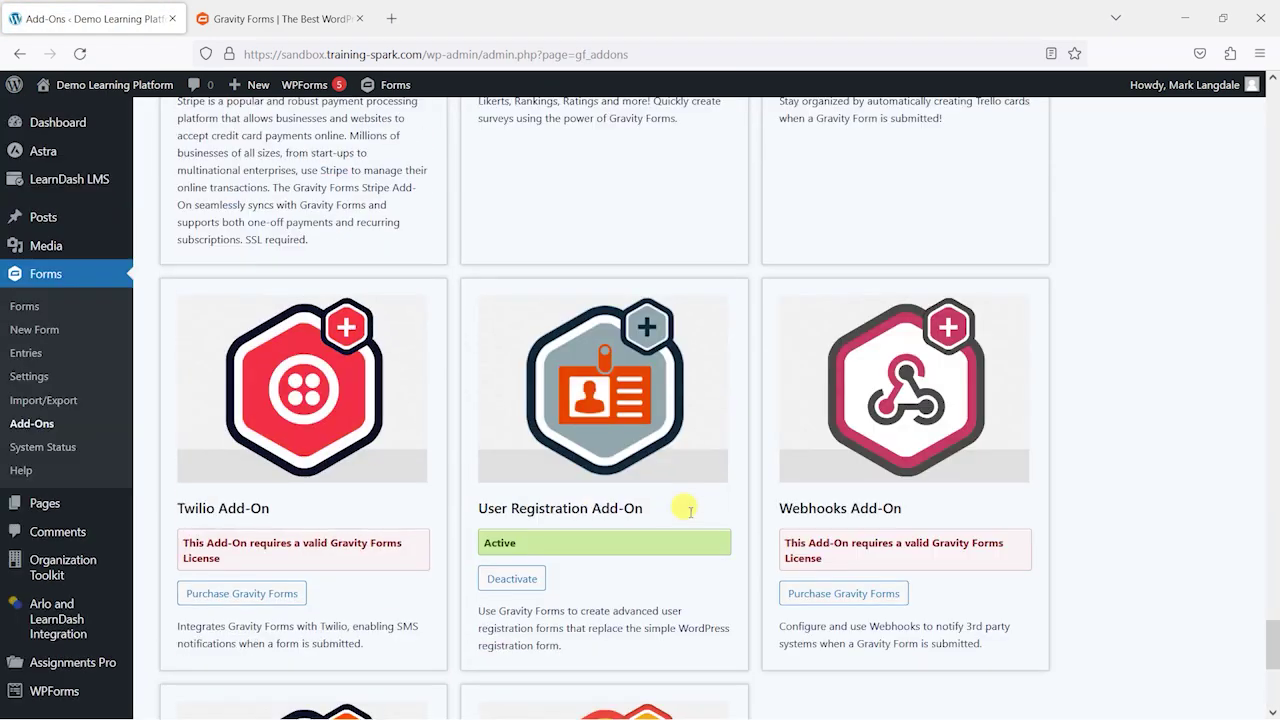
scroll(680, 500, down, 1)
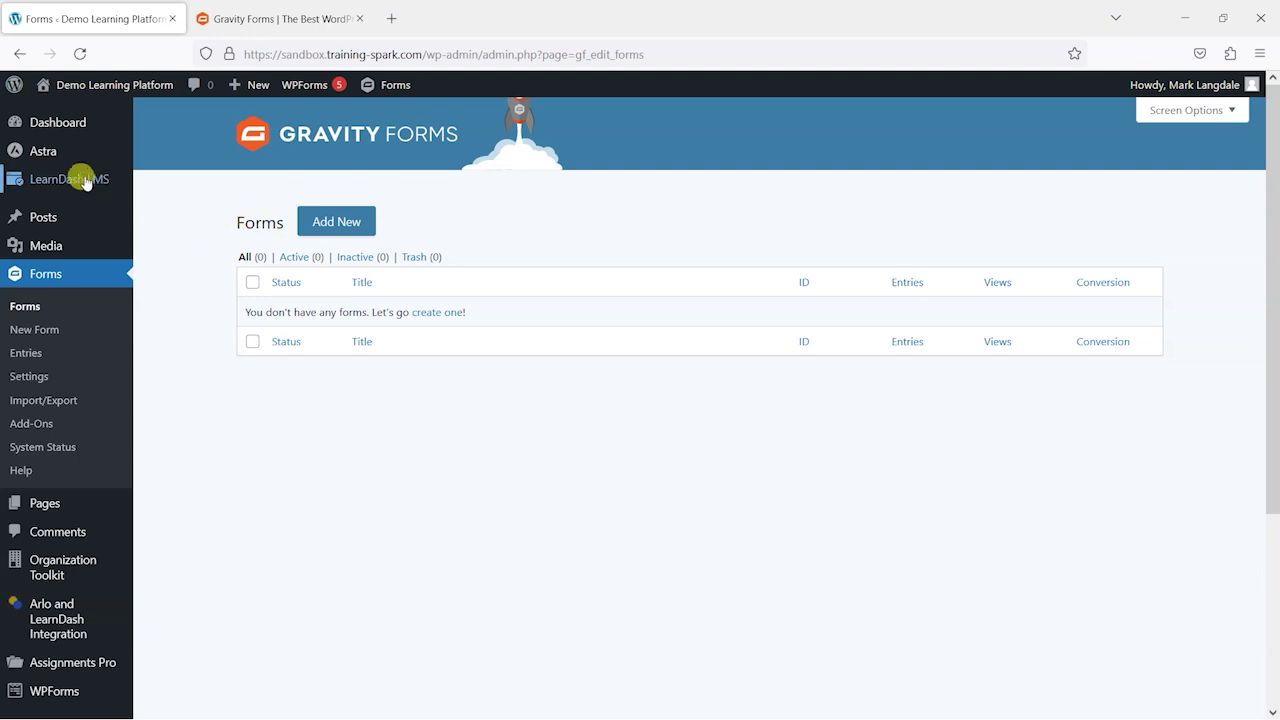
Step: Install the Gravity Forms for LearnDash add-on from the LearnDash LMS Add-ons page
mouse_move(80, 177)
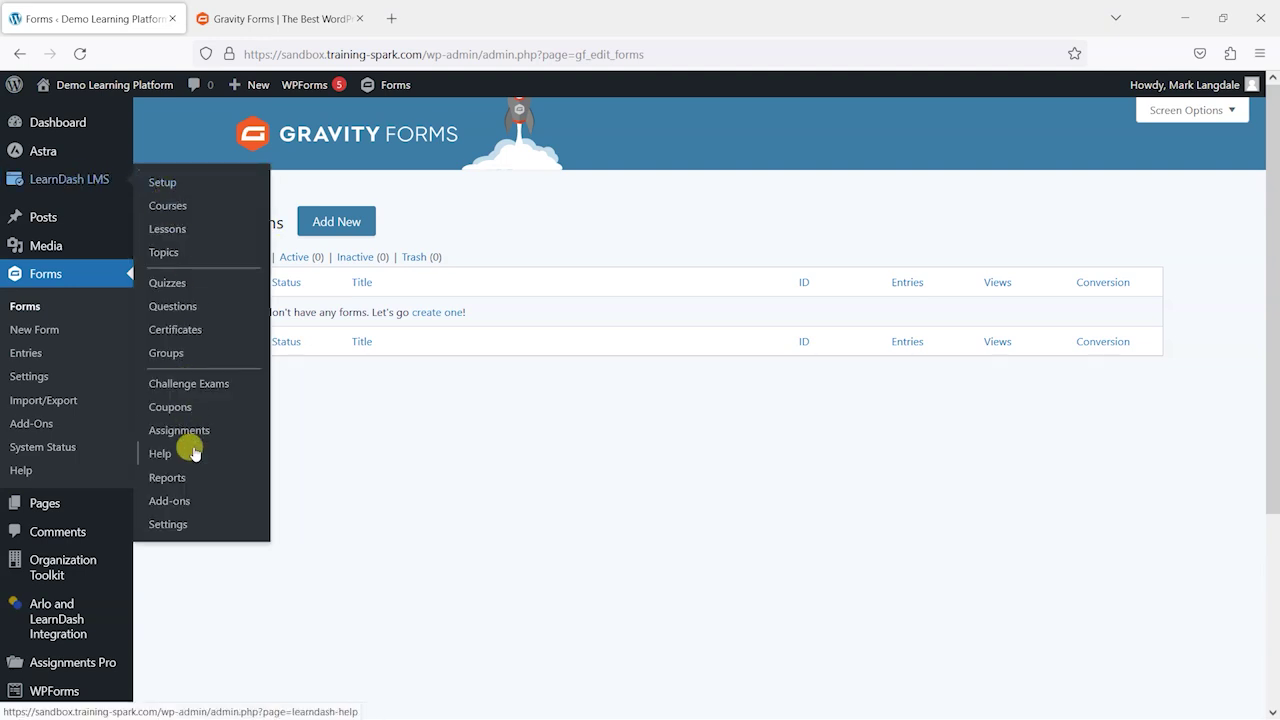
click(184, 505)
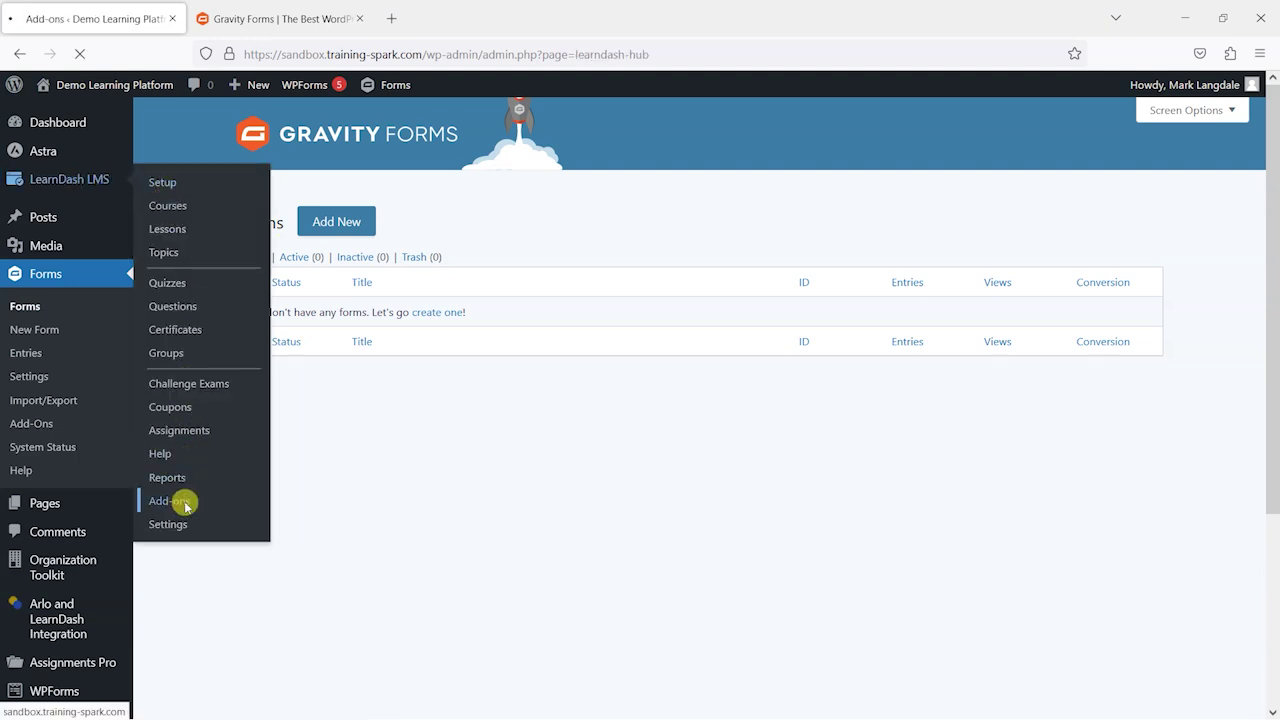
scroll(705, 484, down, 5)
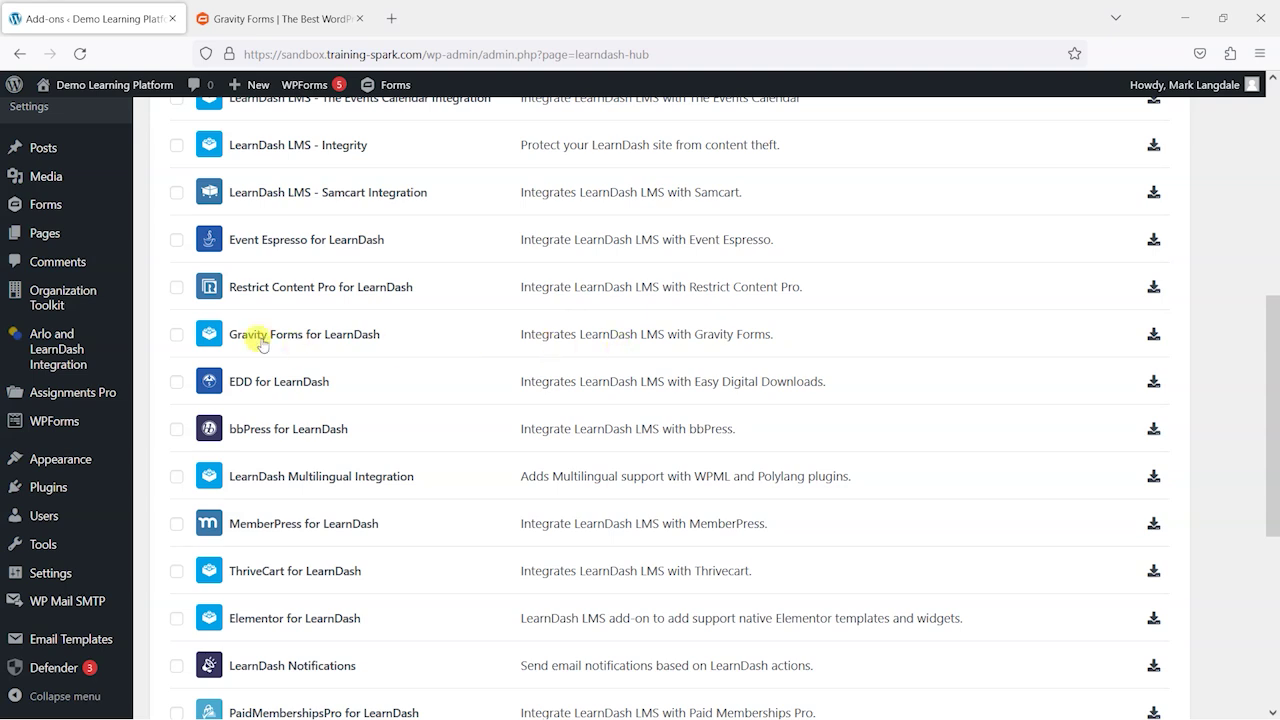
click(1155, 335)
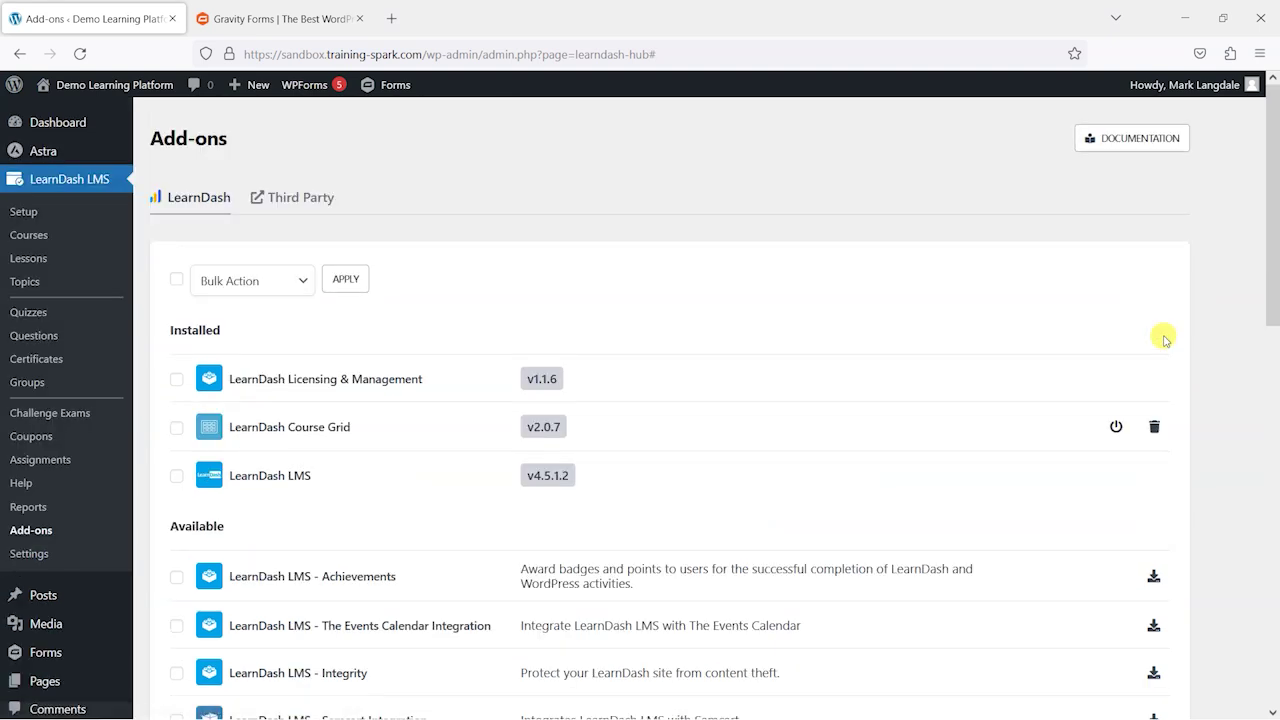
Step: Activate the installed Gravity Forms for LearnDash add-on (v2.1.3)
scroll(1023, 371, down, 2)
scroll(1023, 375, up, 1)
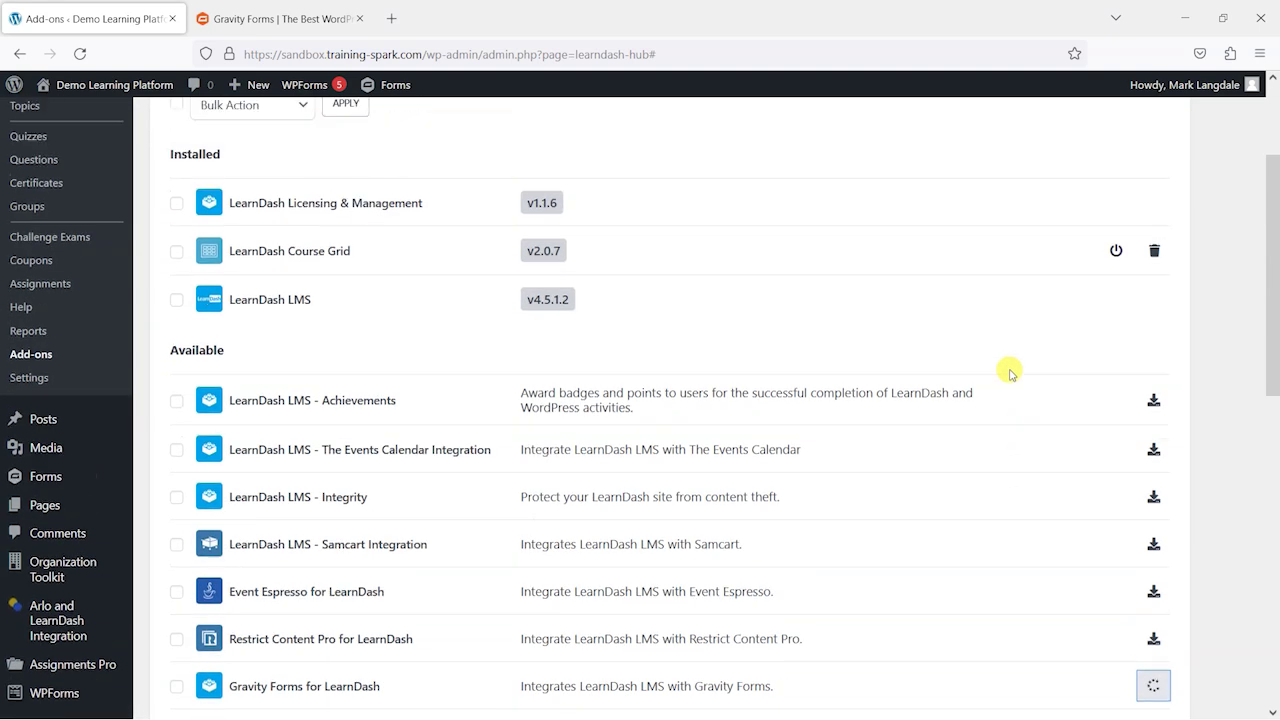
scroll(1010, 373, down, 5)
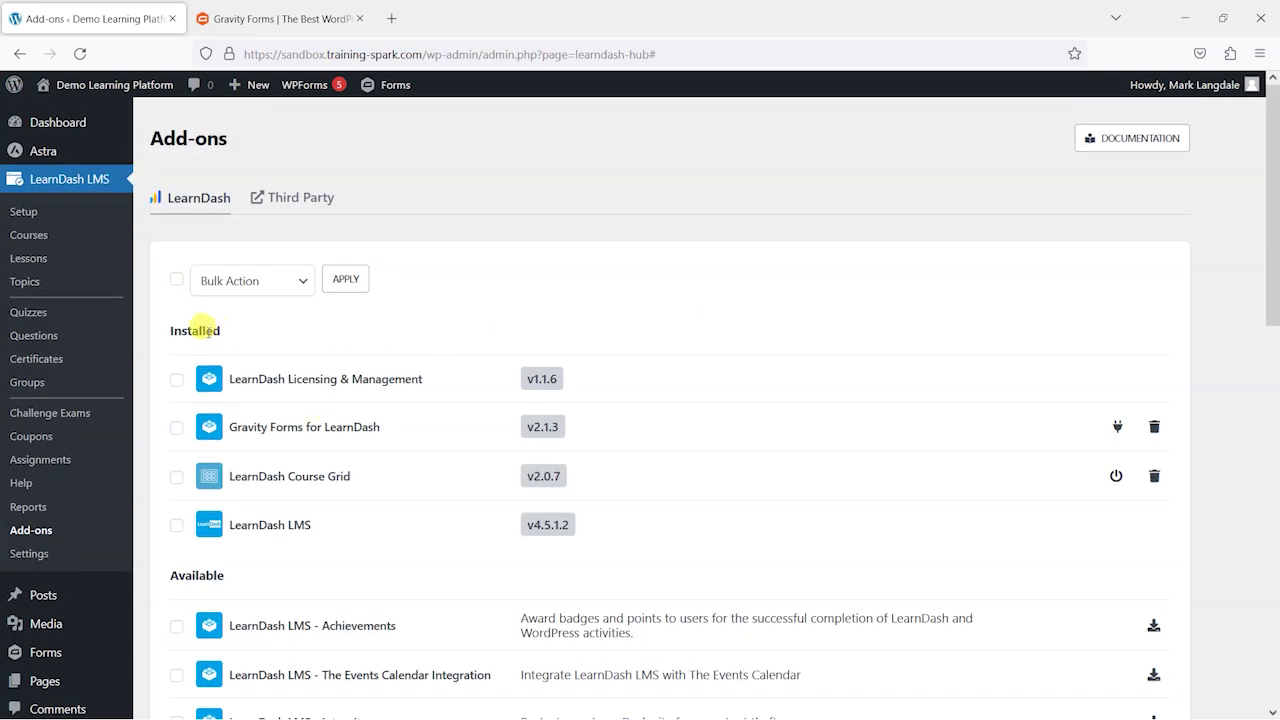
scroll(243, 389, down, 1)
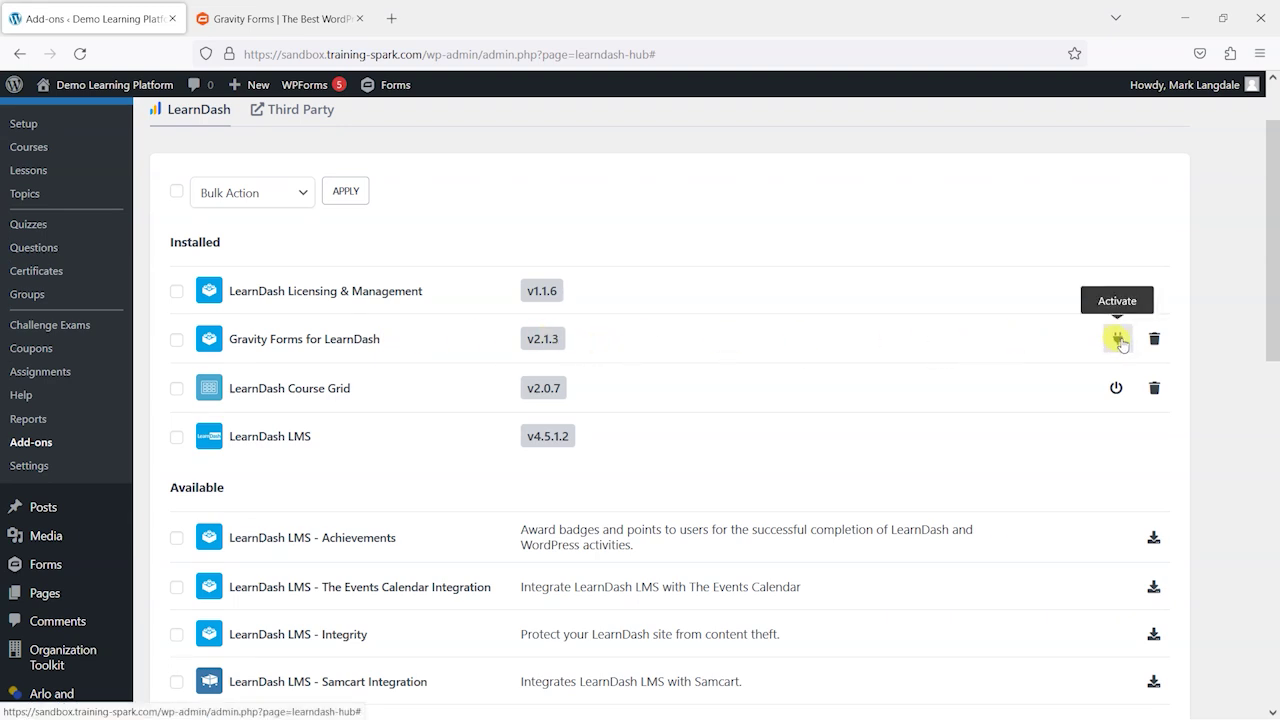
click(1118, 340)
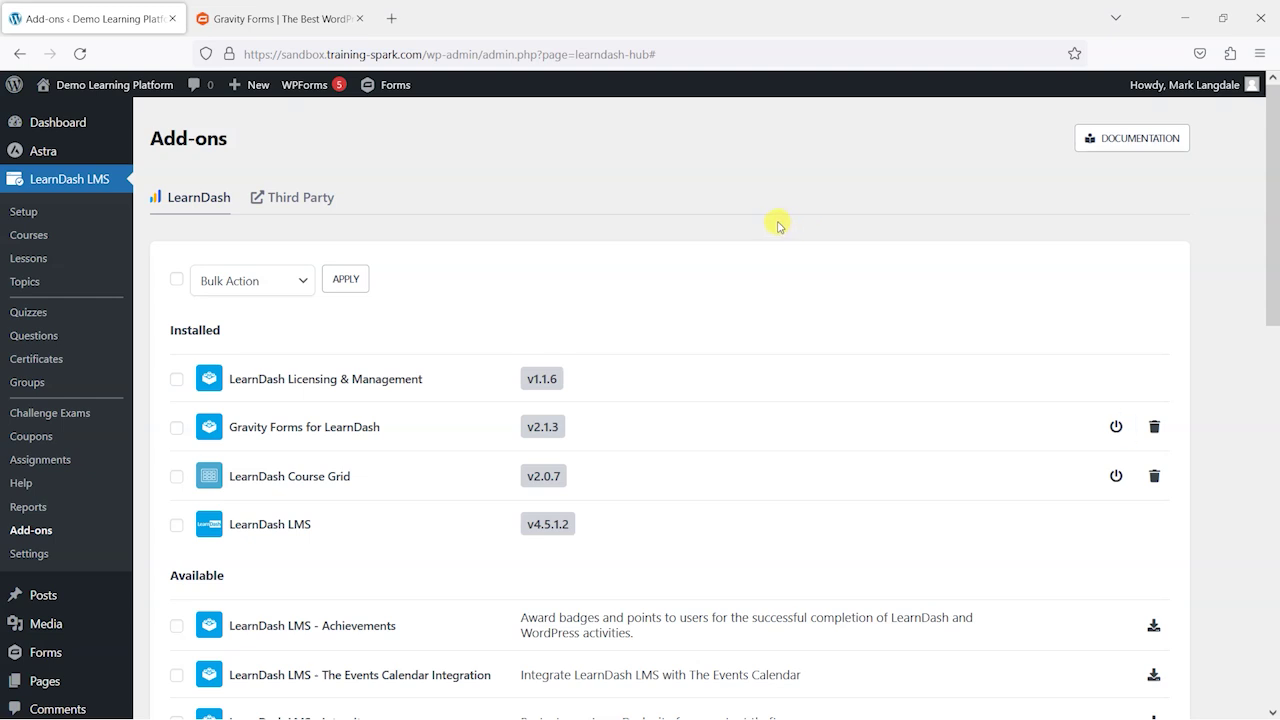
scroll(345, 285, down, 4)
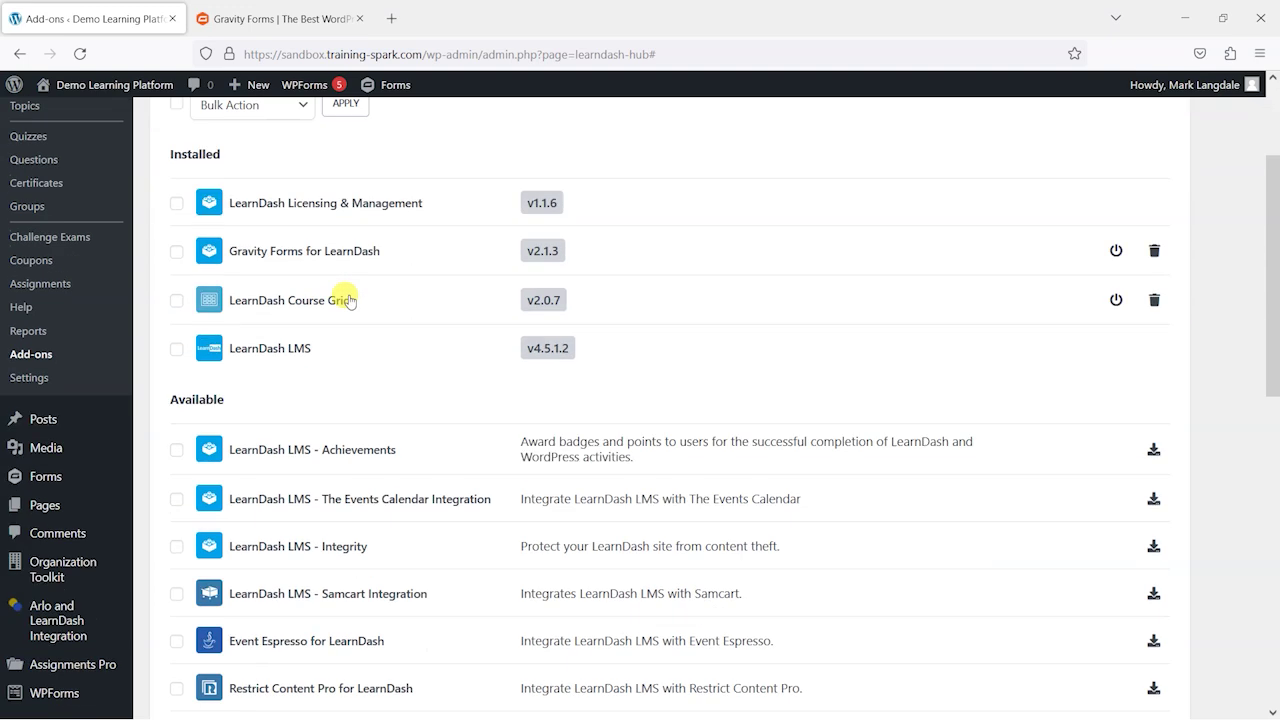
Step: Create a new form titled 'My LearnDash Registration'
mouse_move(47, 308)
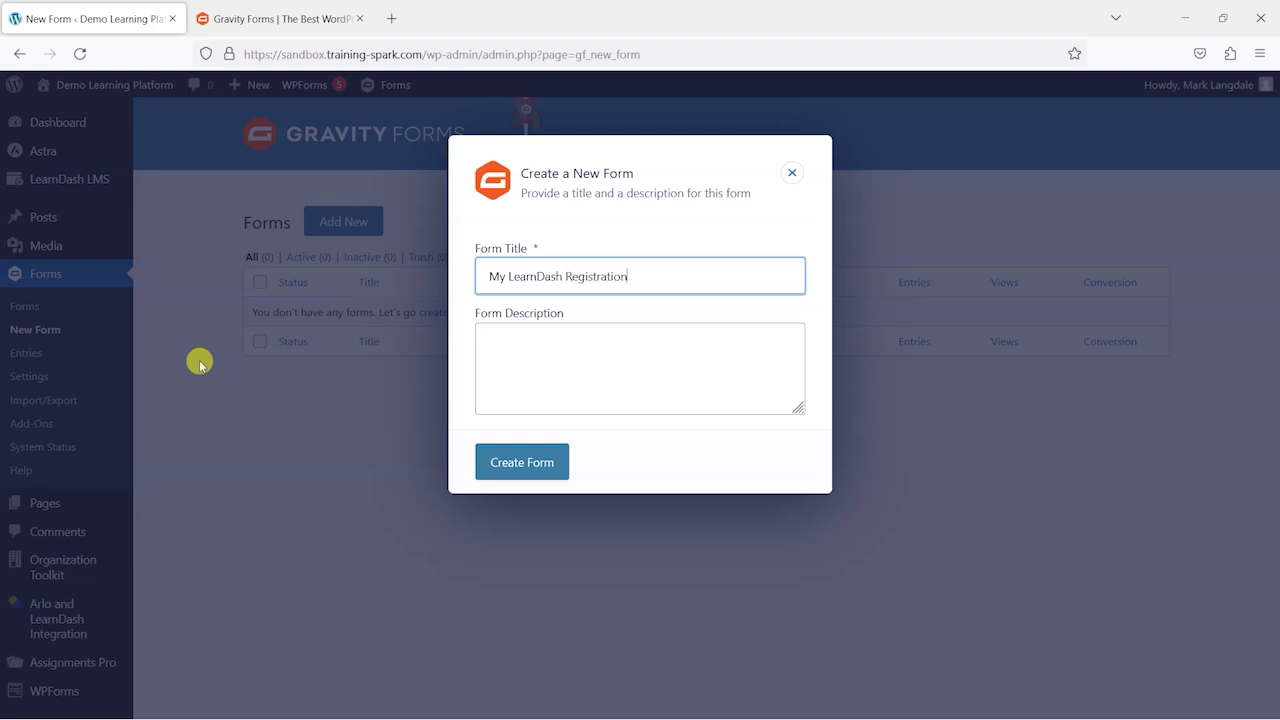
click(520, 466)
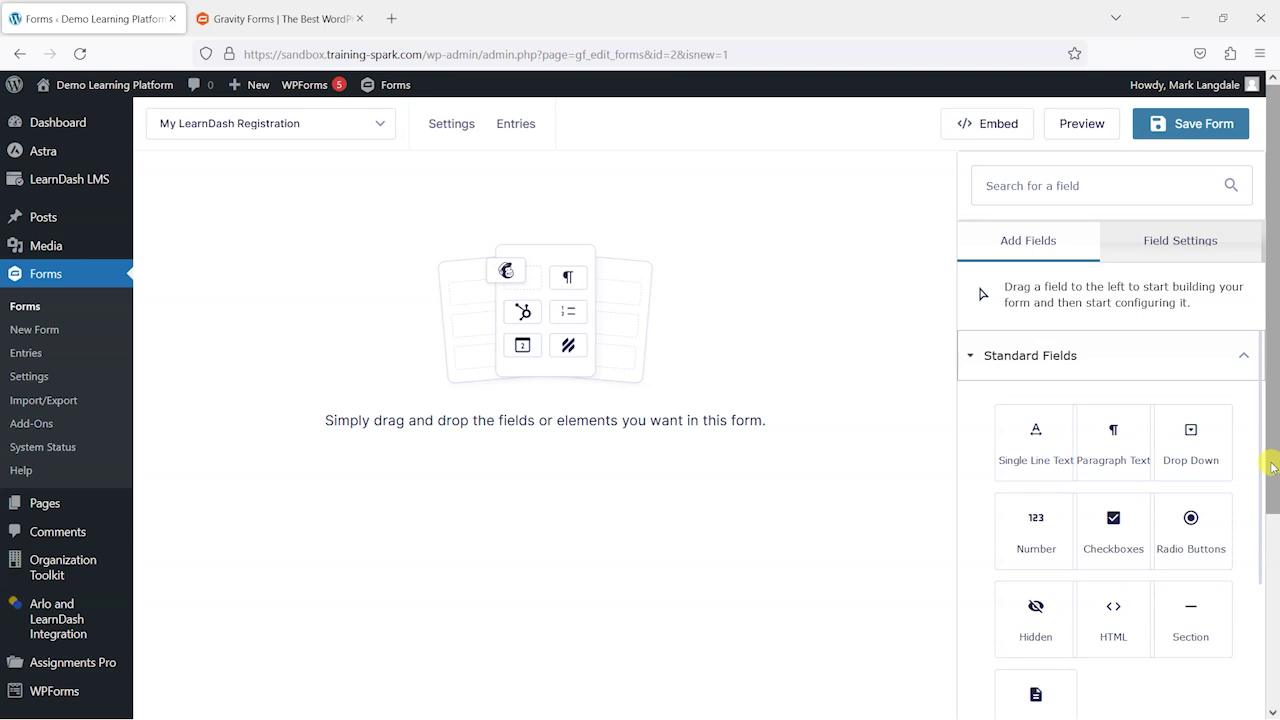
Step: Browse the field groups, adding then deleting a stray single line text field
click(993, 358)
click(1045, 408)
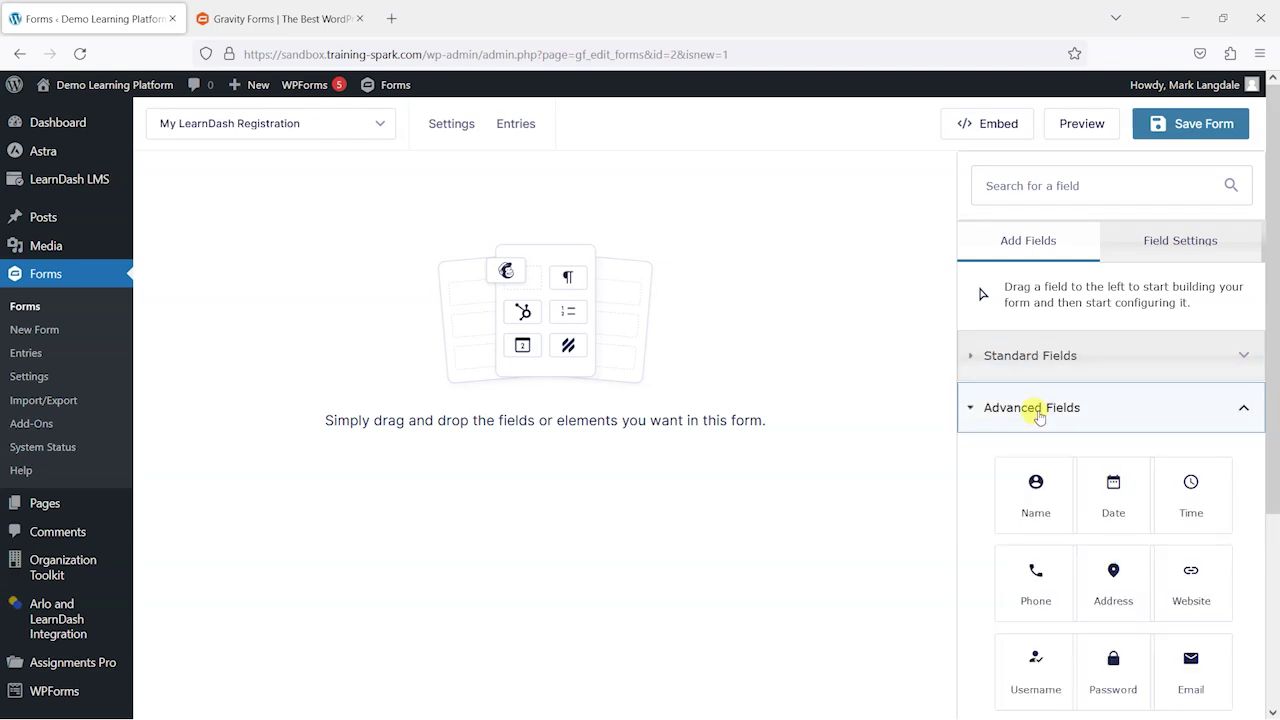
click(1069, 345)
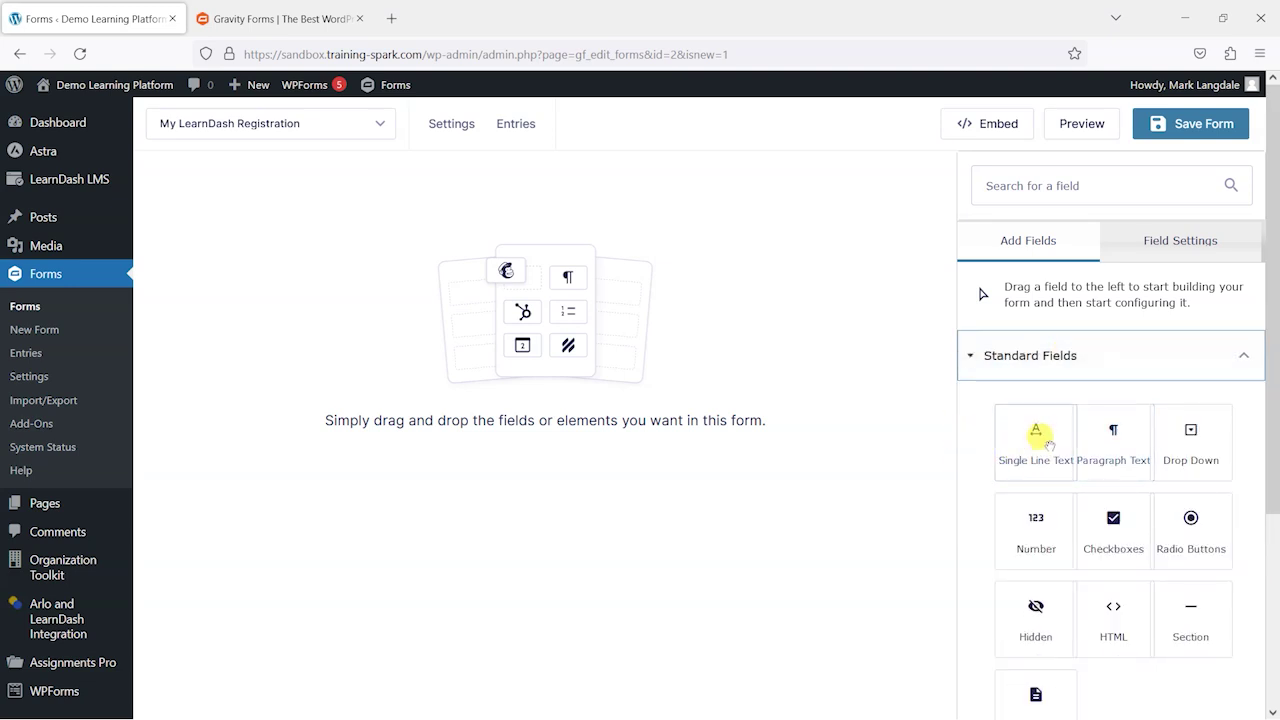
scroll(1070, 450, down, 1)
scroll(1030, 440, up, 1)
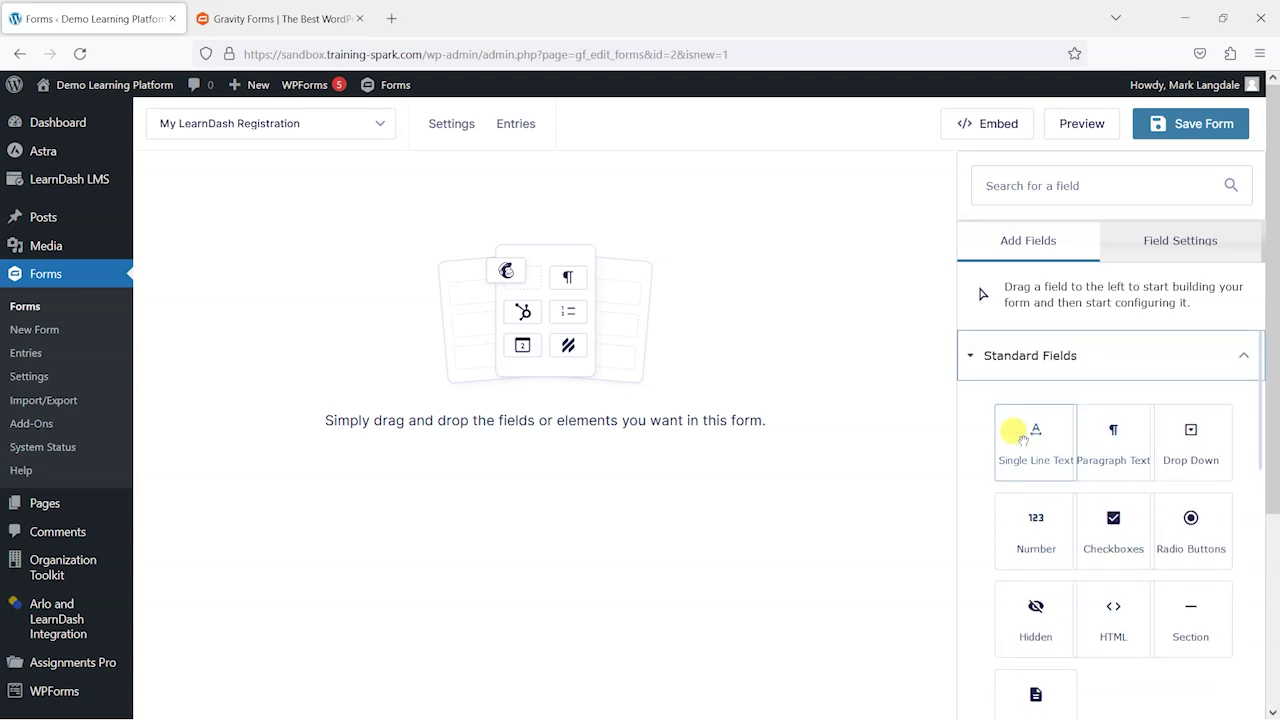
drag(998, 472, 286, 294)
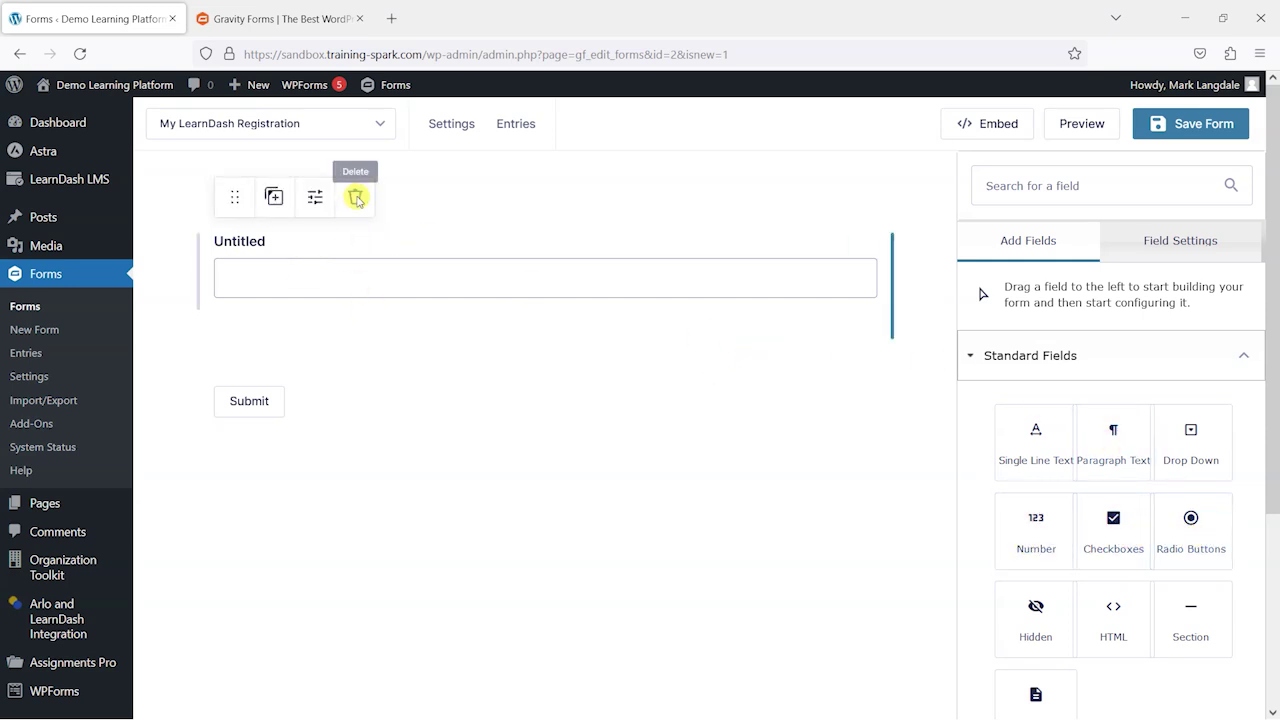
click(354, 197)
click(709, 436)
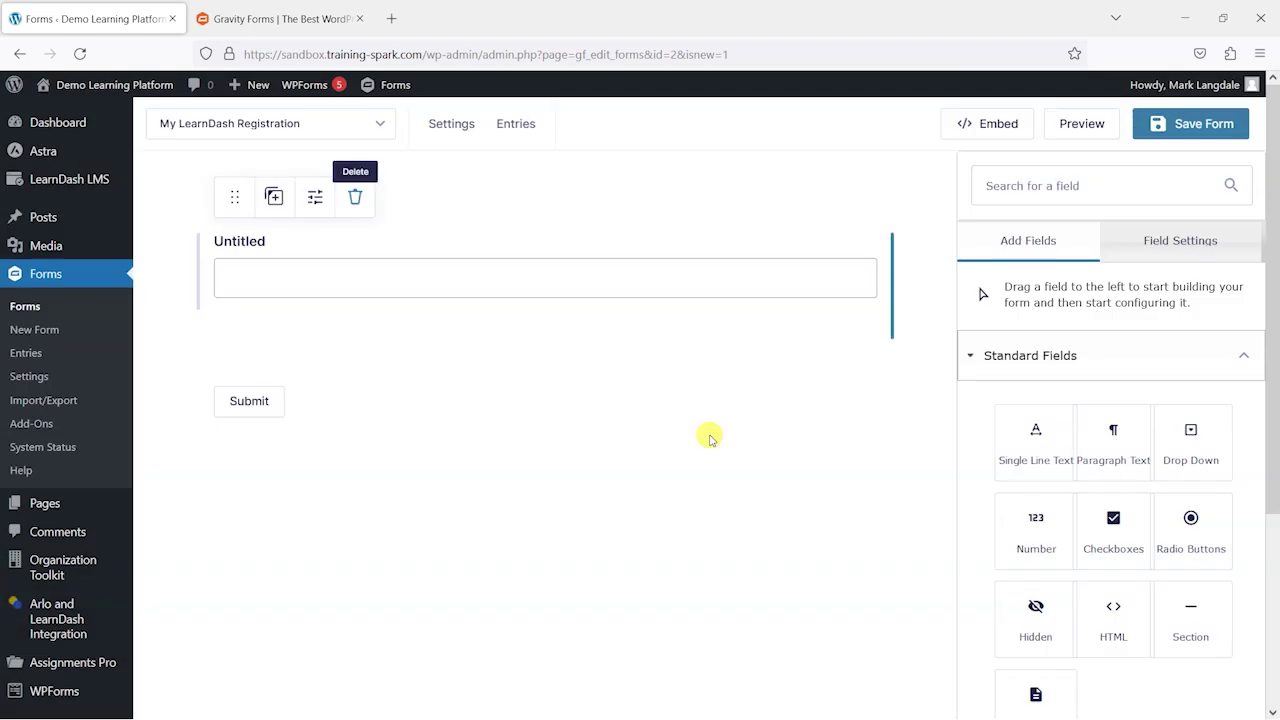
Step: Add Name, Email and Password fields to the form in that order
click(1045, 357)
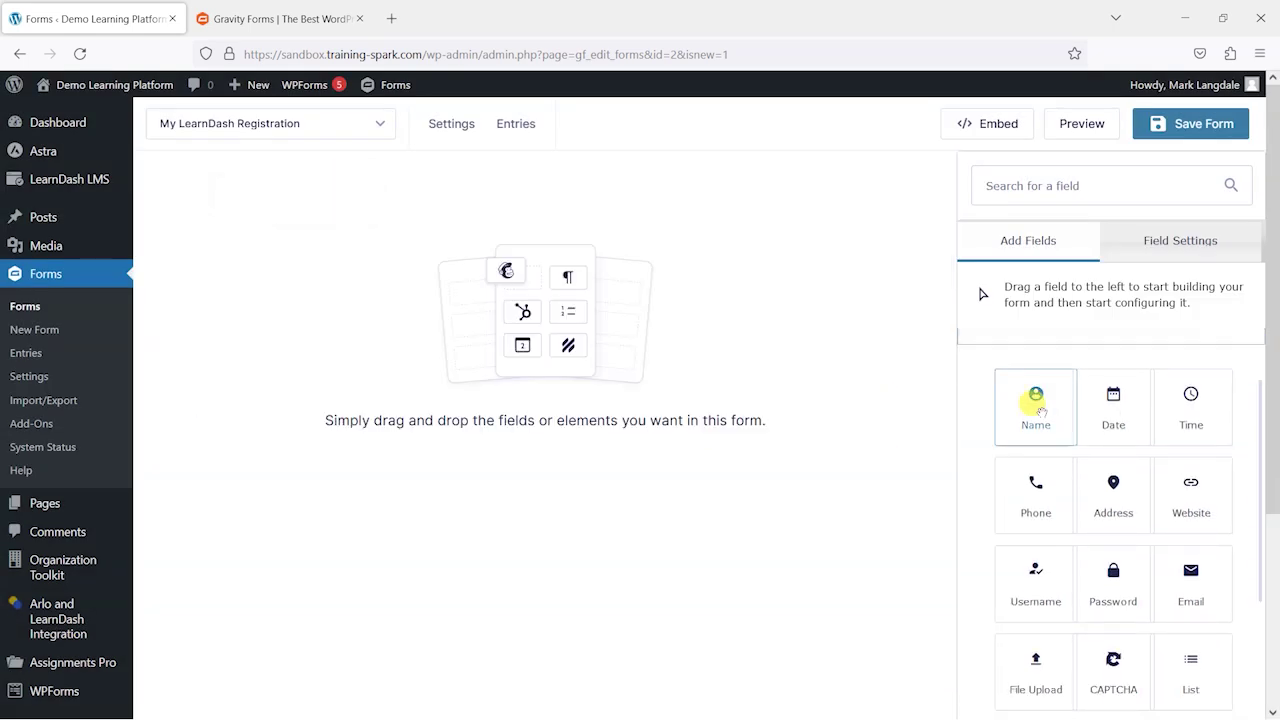
drag(1023, 408, 494, 270)
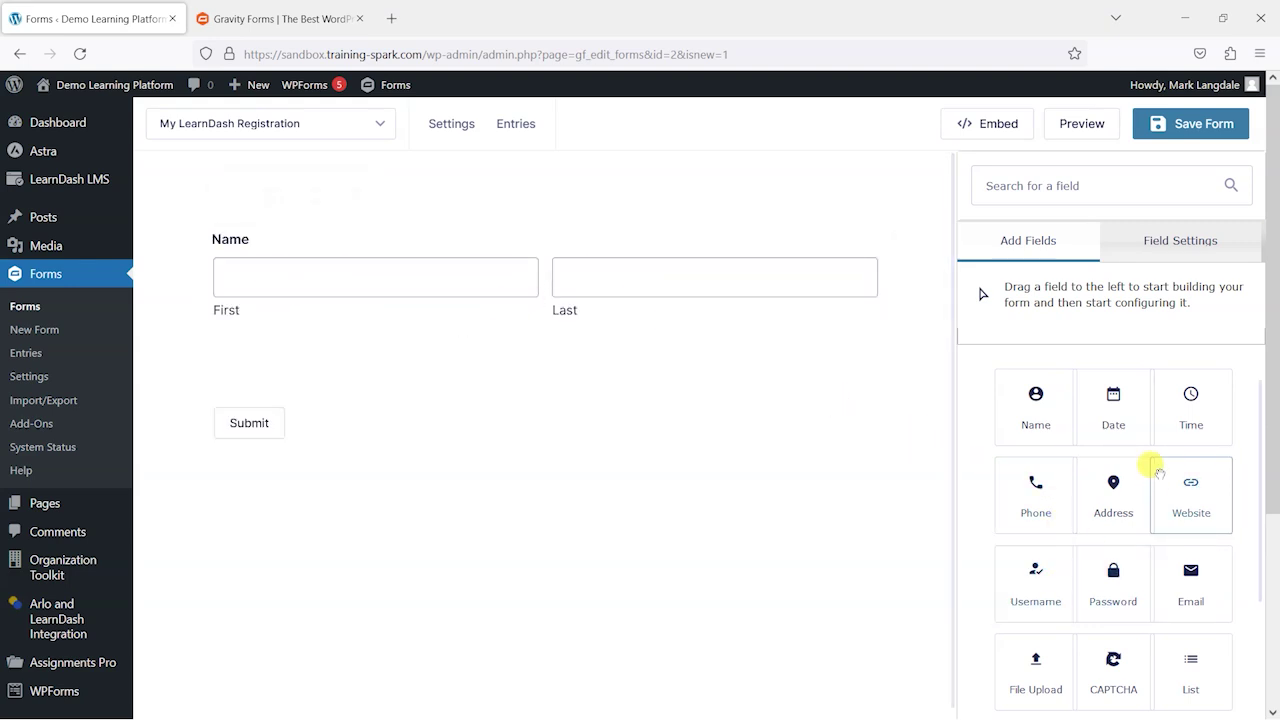
scroll(1210, 495, down, 1)
drag(1180, 449, 379, 367)
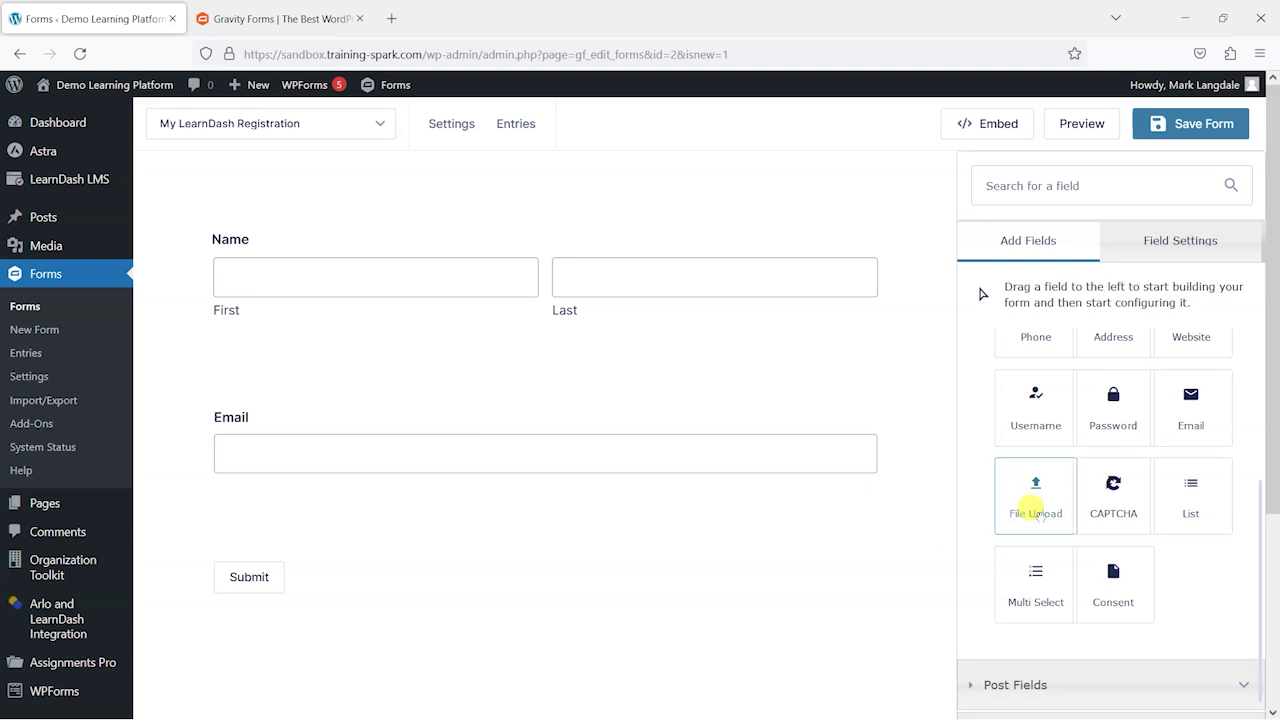
scroll(1050, 470, up, 1)
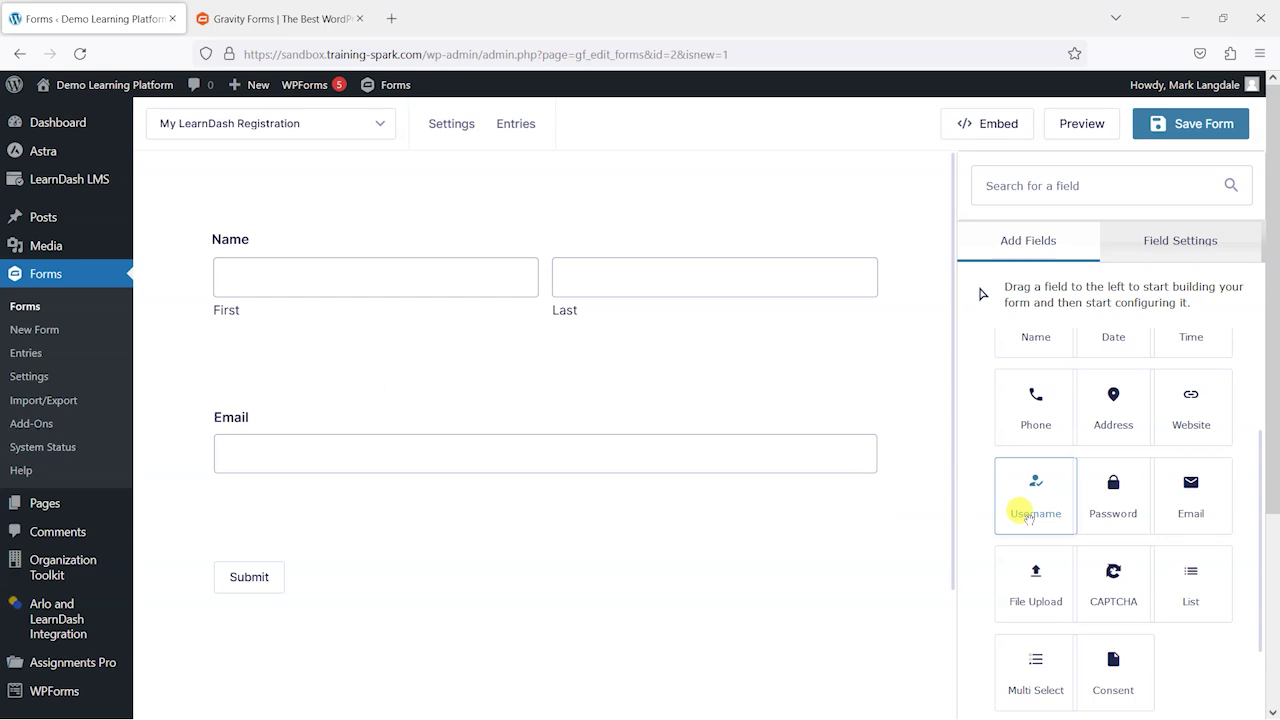
drag(1107, 497, 486, 541)
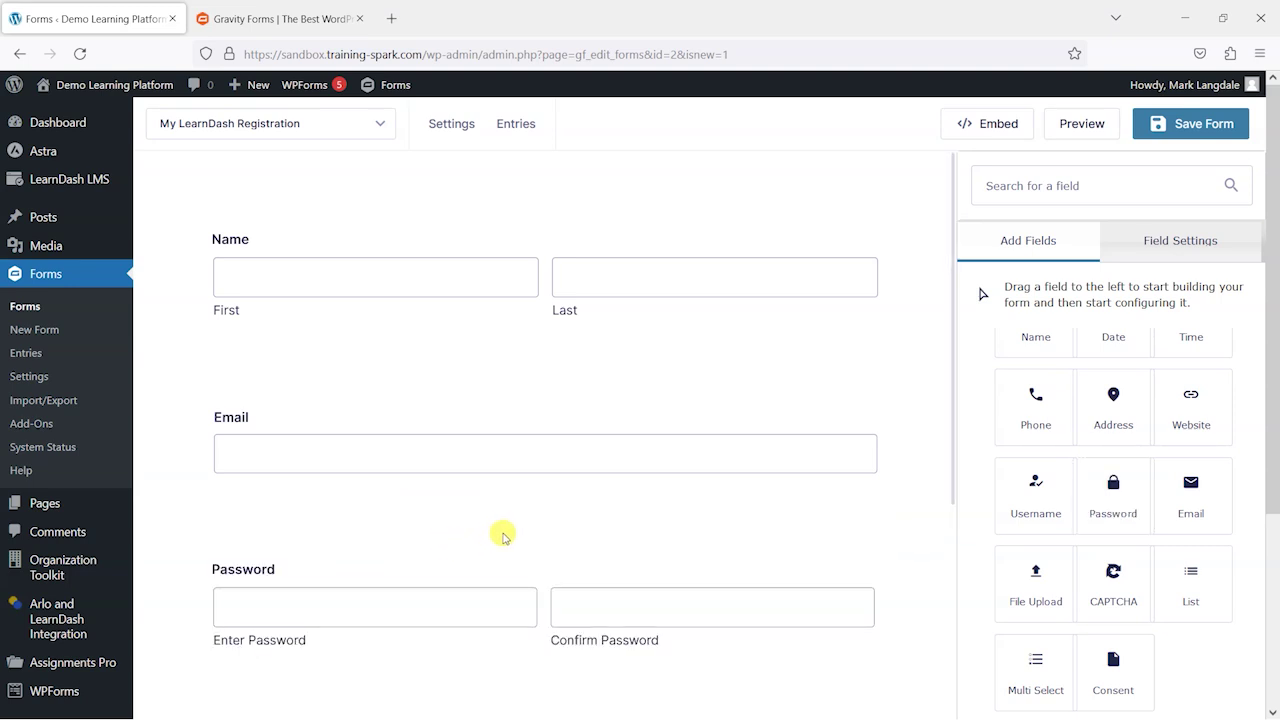
Step: Place a Website field below the Password field and save the form
scroll(610, 545, down, 2)
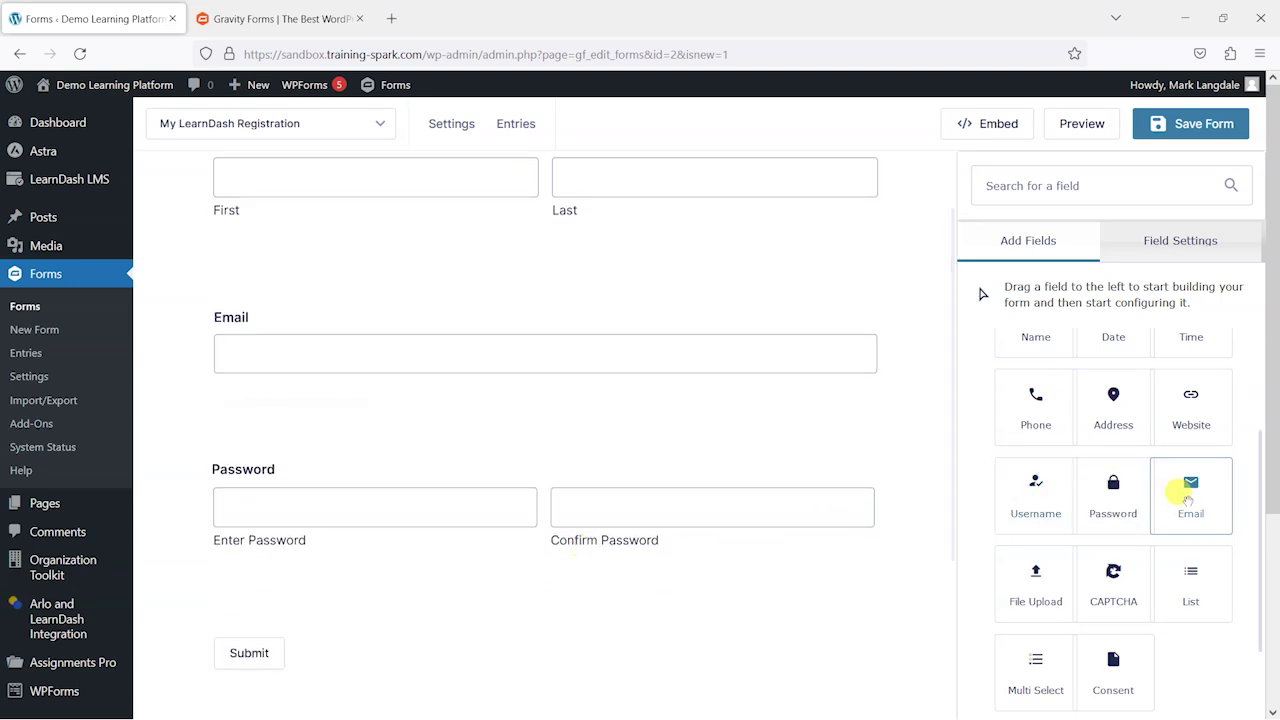
scroll(1190, 500, up, 2)
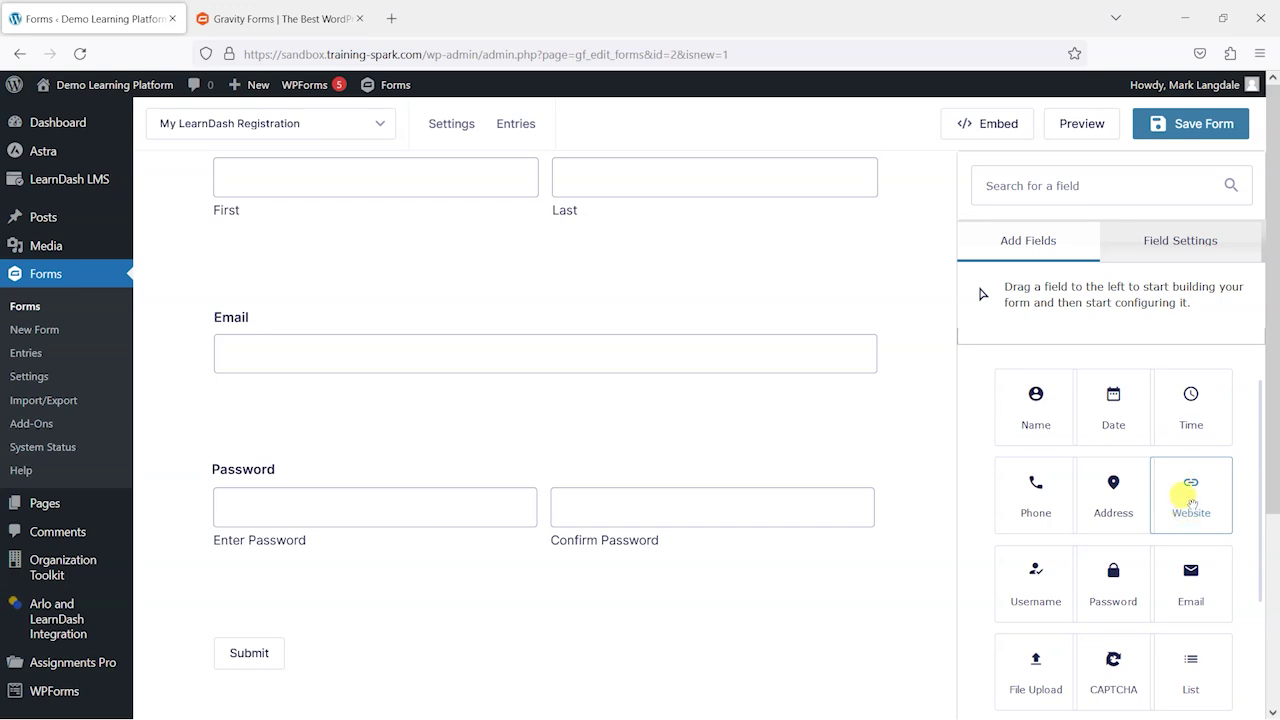
drag(1192, 497, 368, 600)
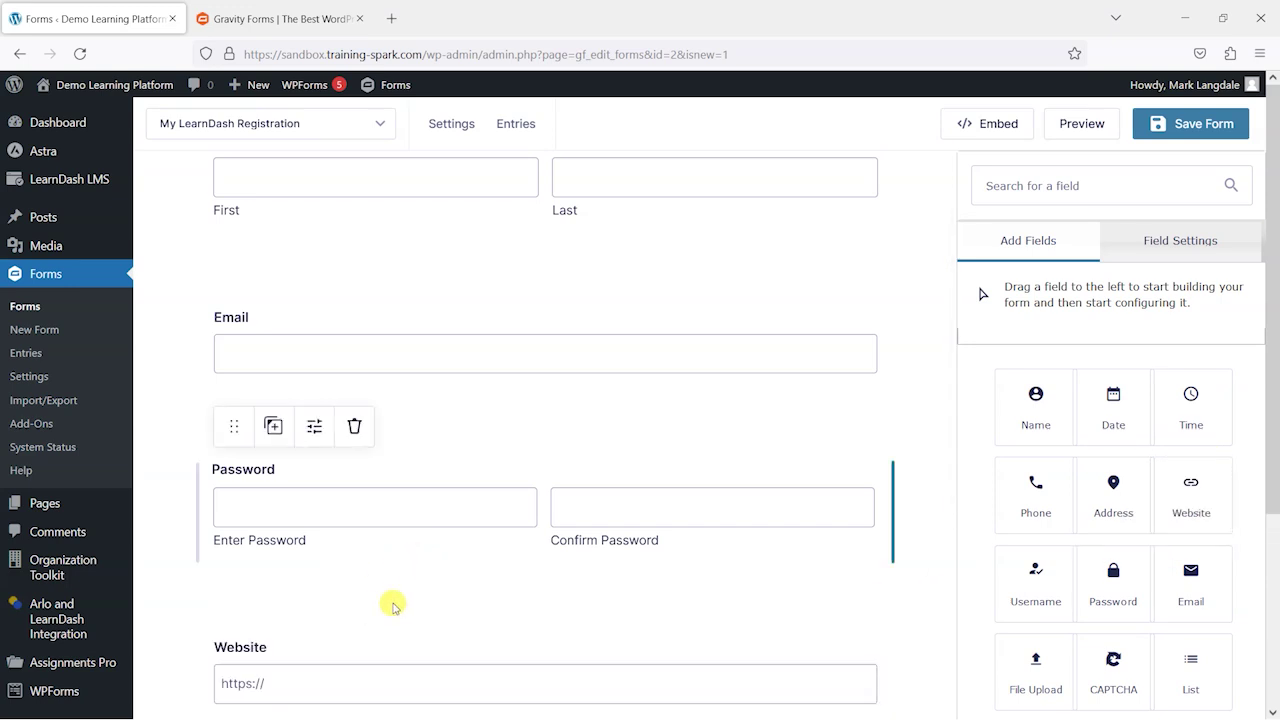
scroll(382, 603, down, 2)
scroll(392, 603, up, 2)
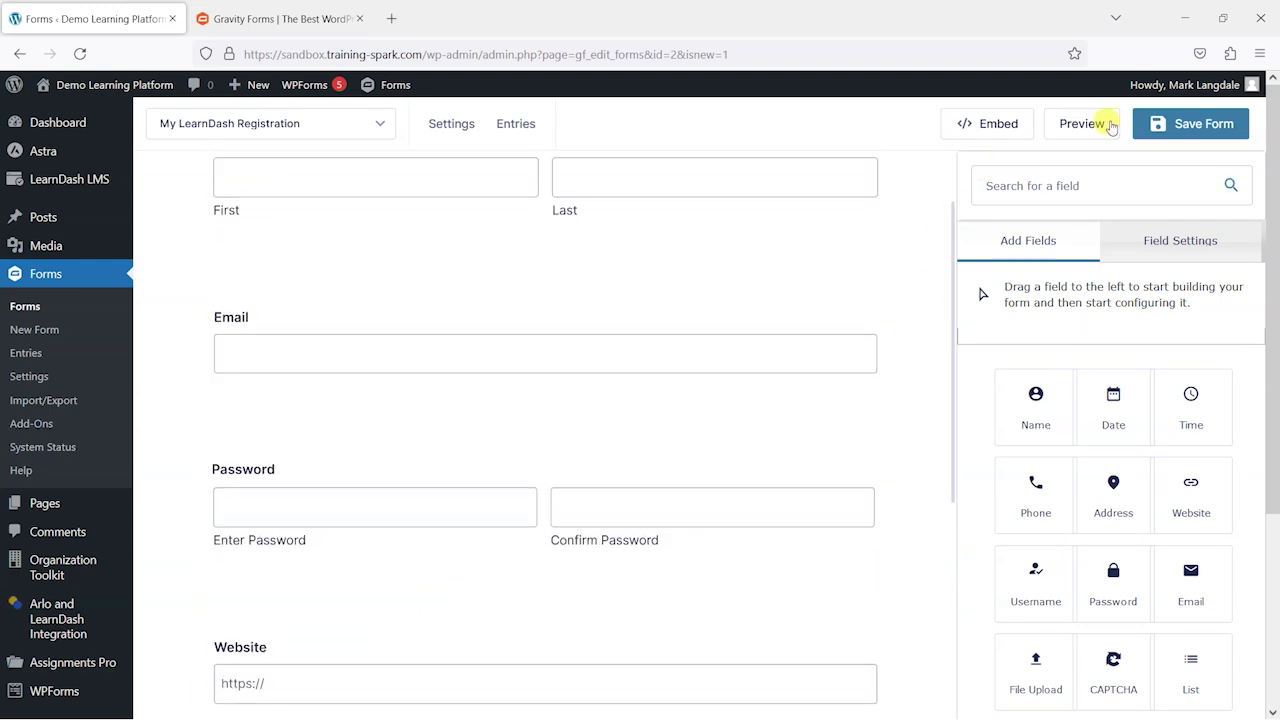
click(1189, 124)
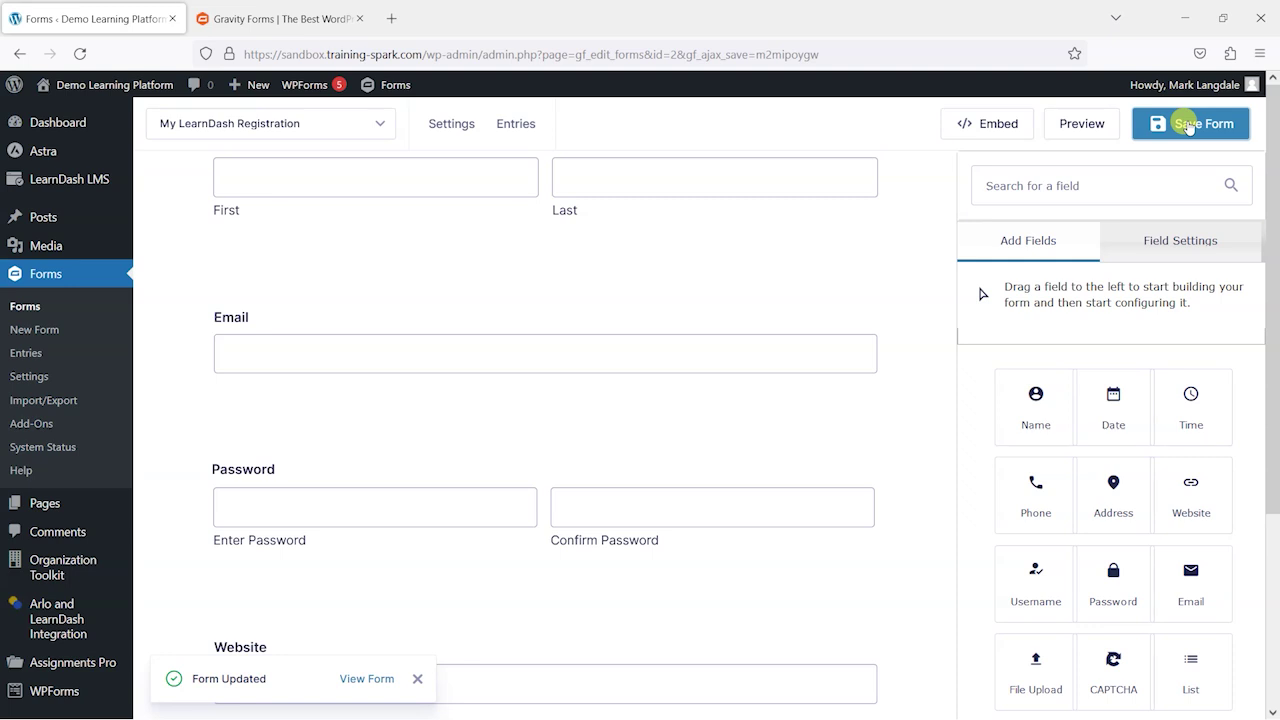
scroll(468, 370, down, 4)
scroll(460, 460, up, 3)
scroll(465, 481, up, 2)
mouse_move(455, 127)
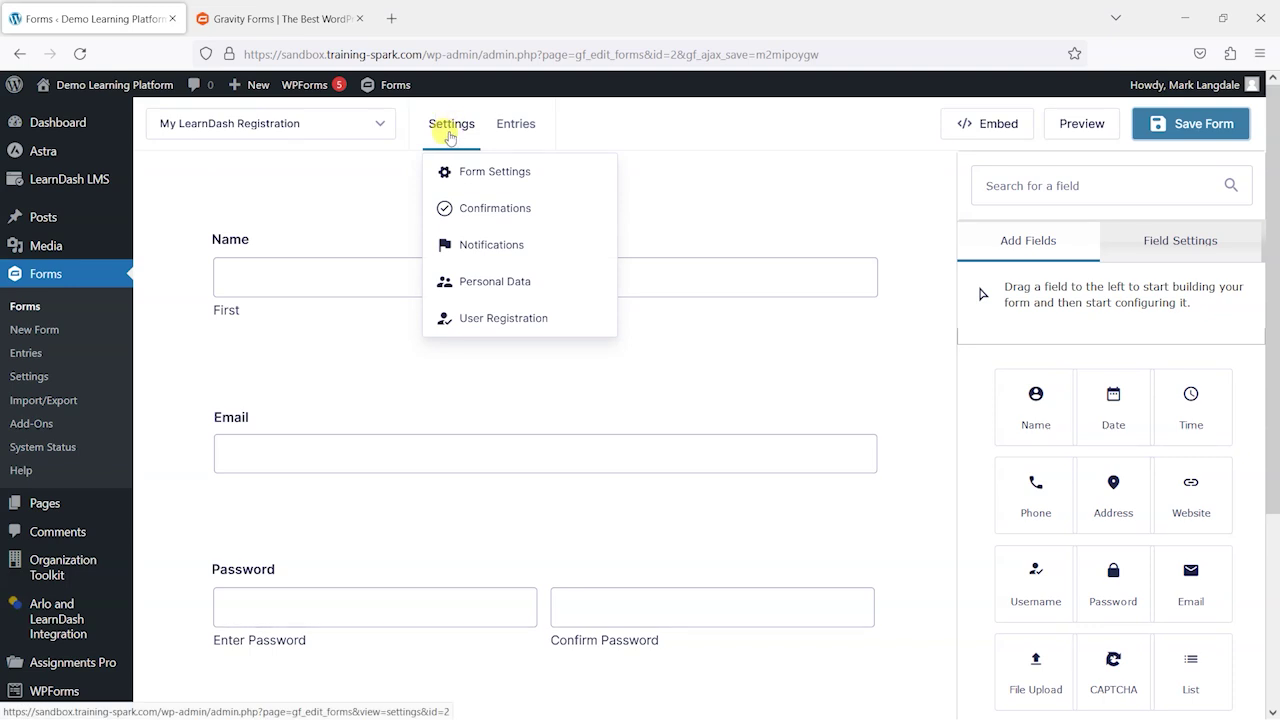
Step: Open the form's settings and scroll down to the Form Options section
click(494, 175)
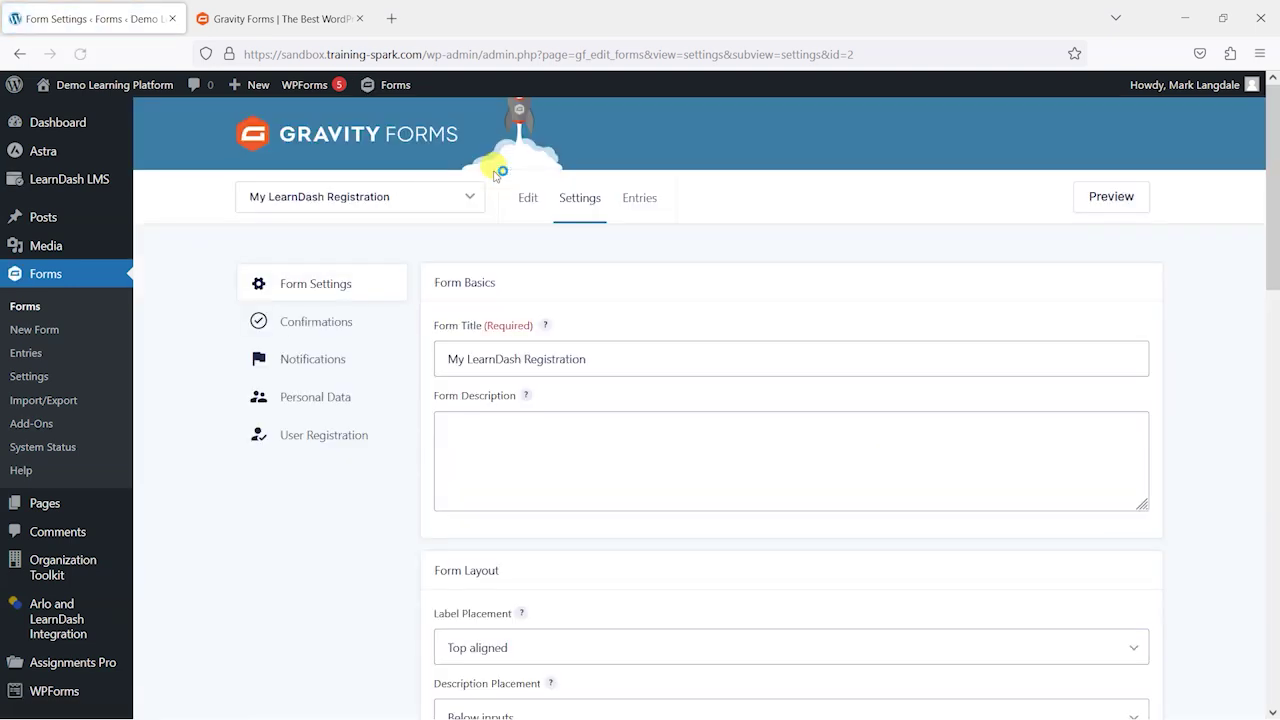
scroll(640, 447, down, 4)
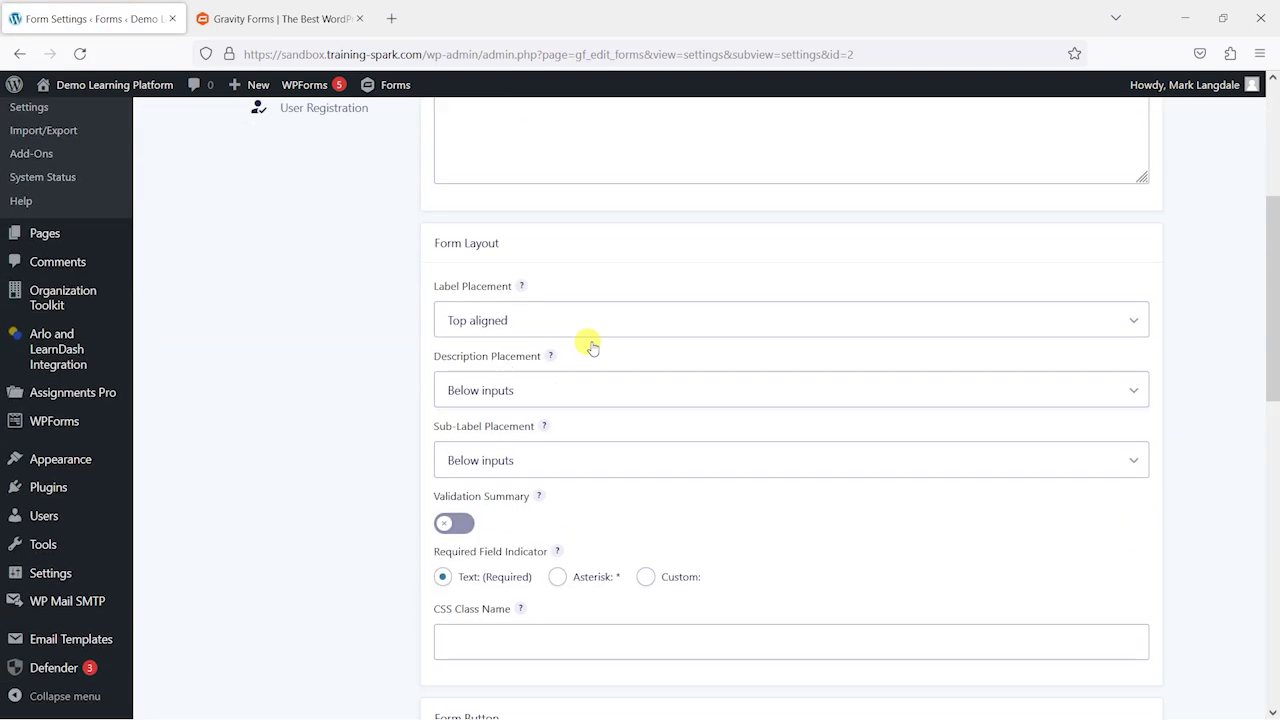
scroll(505, 282, down, 1)
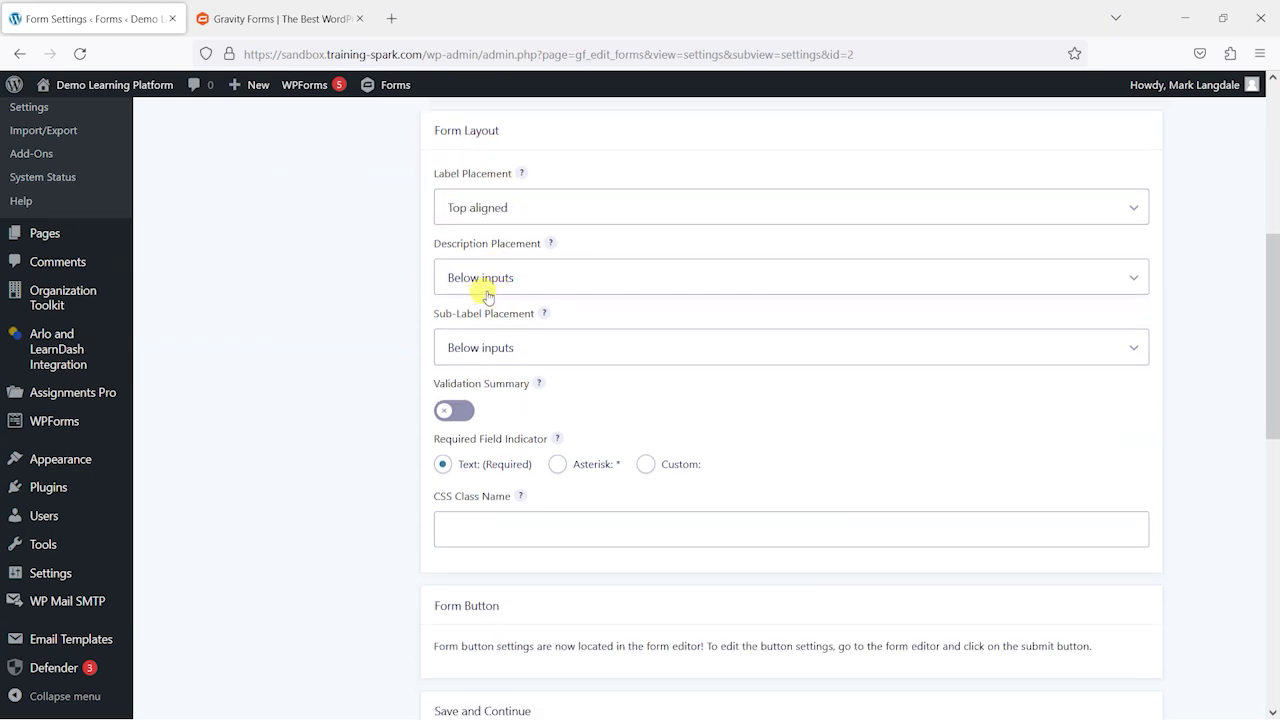
scroll(577, 337, down, 4)
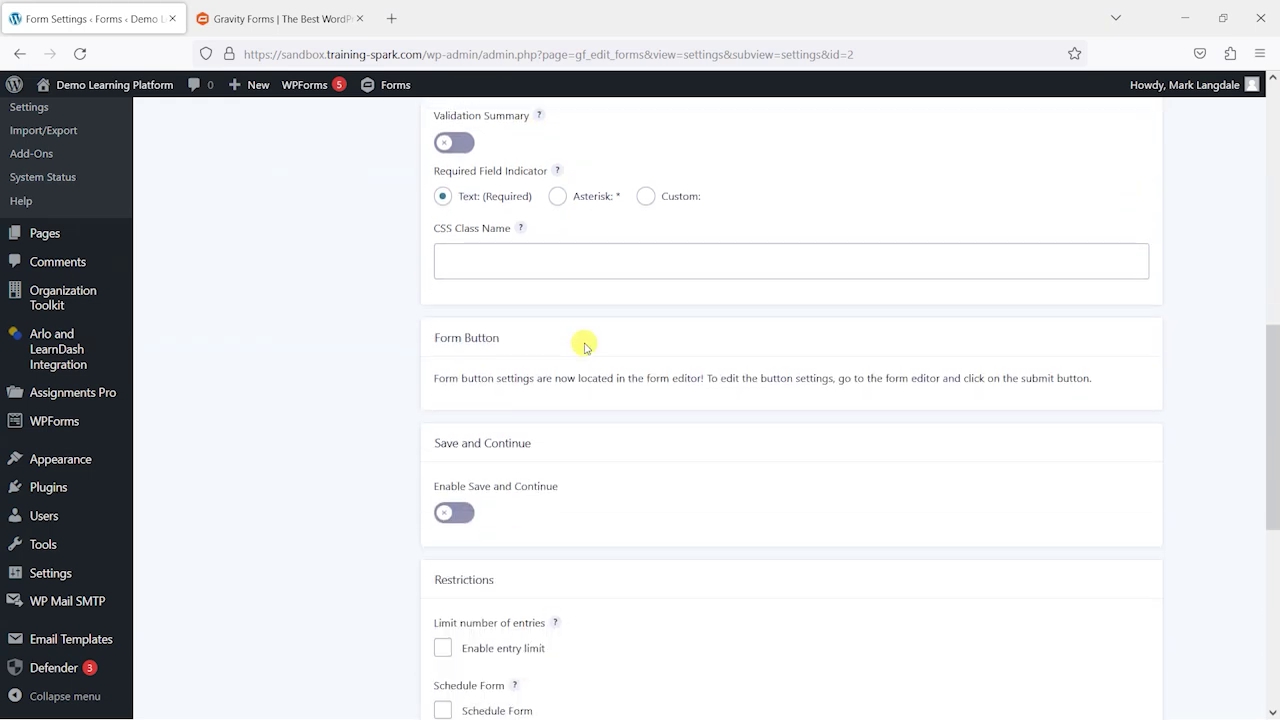
scroll(586, 347, down, 2)
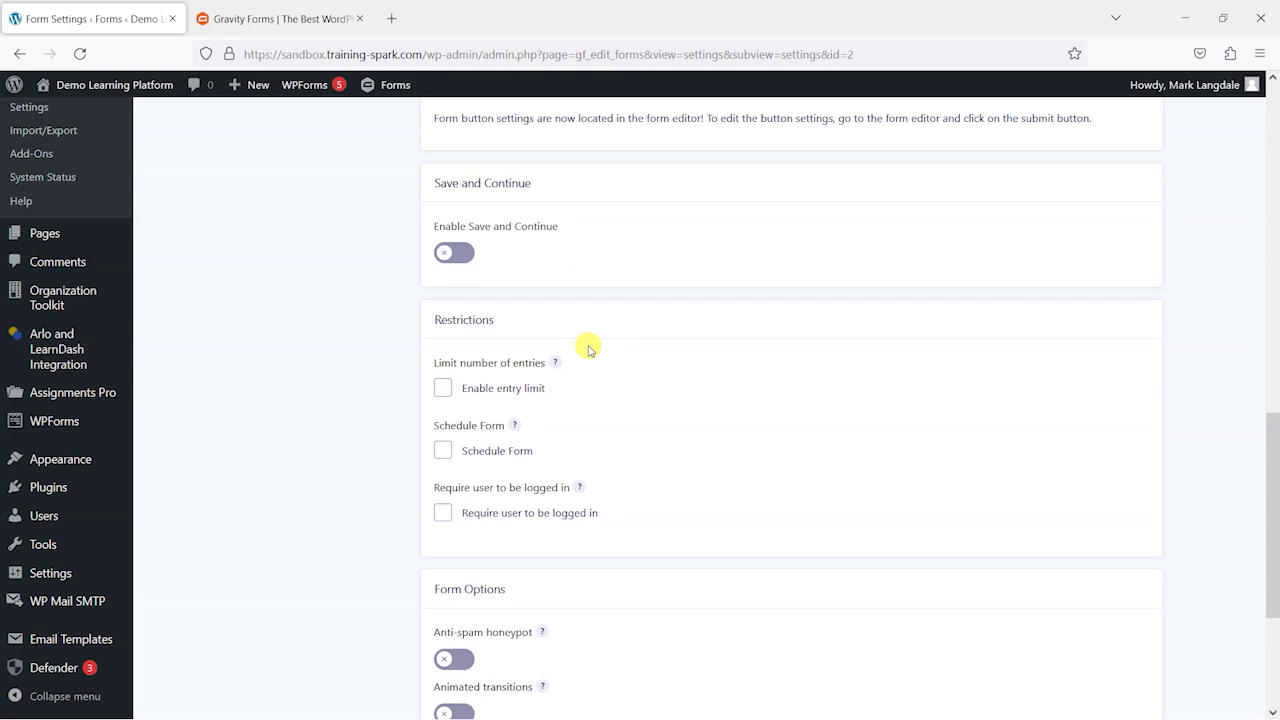
scroll(588, 349, down, 2)
scroll(588, 349, up, 2)
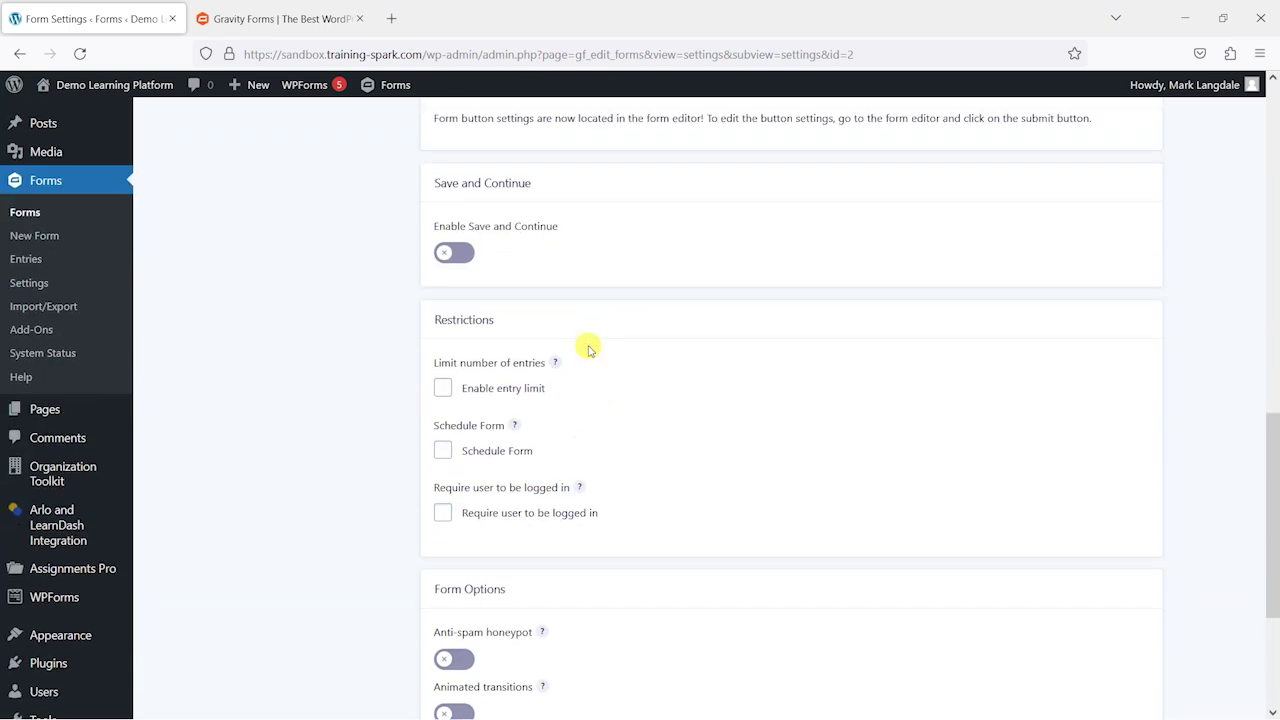
scroll(588, 349, down, 3)
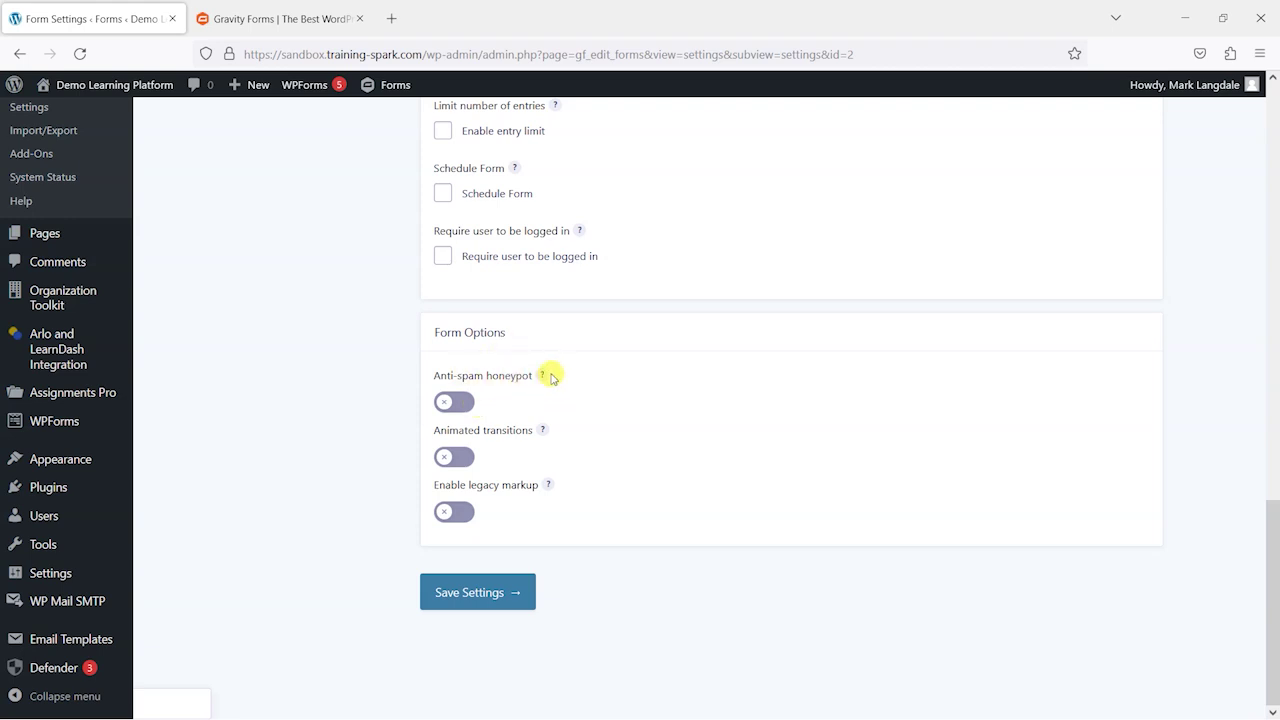
Step: Turn on the Anti-spam honeypot and save the form settings
click(455, 403)
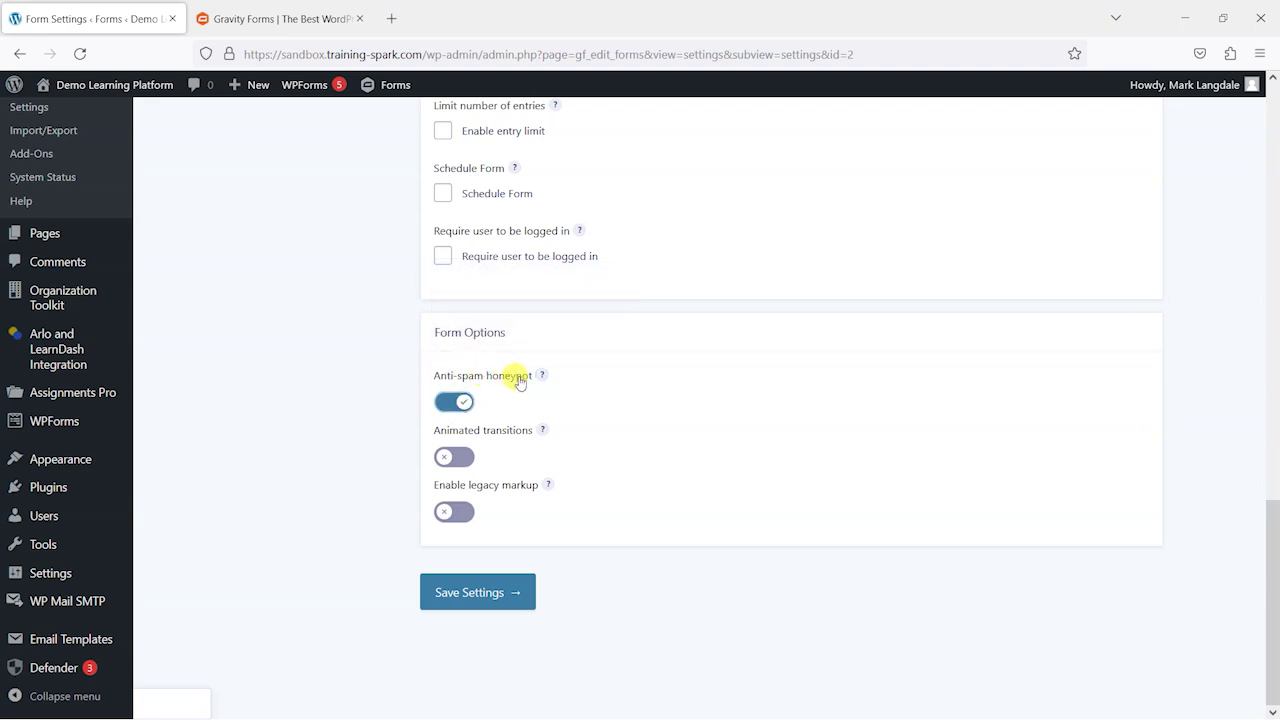
scroll(560, 433, up, 2)
scroll(560, 433, down, 2)
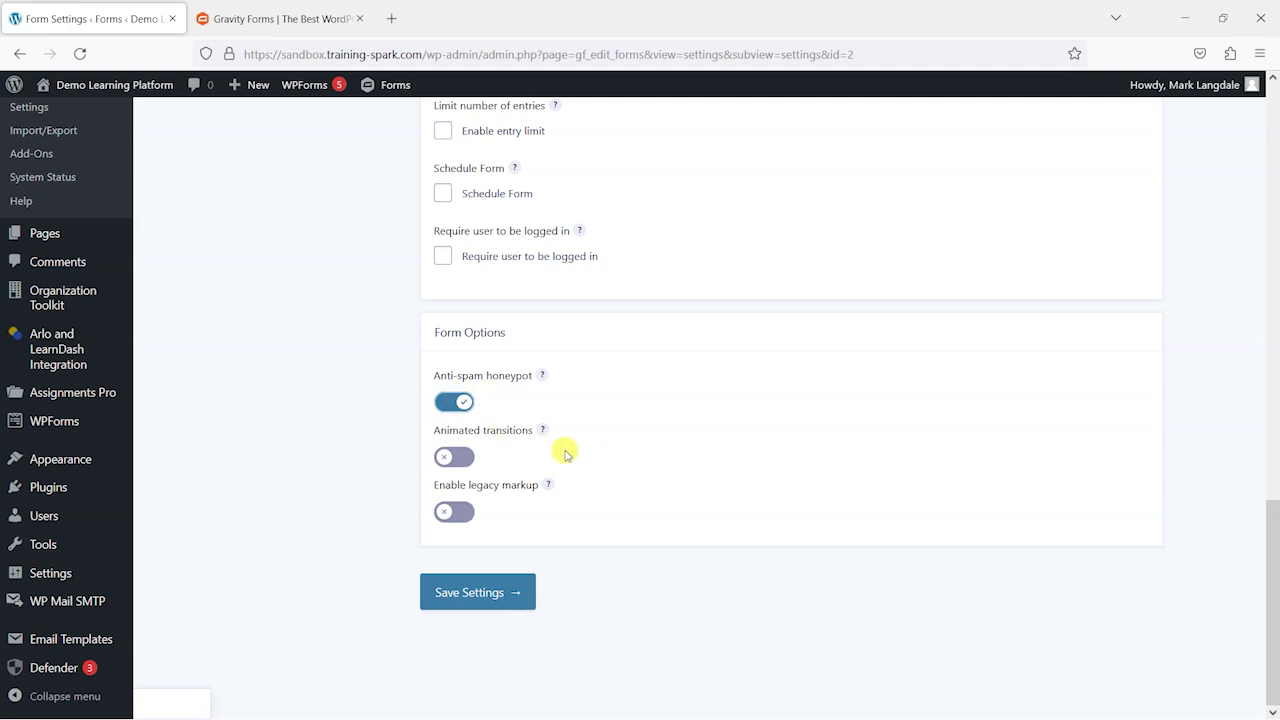
scroll(565, 453, up, 3)
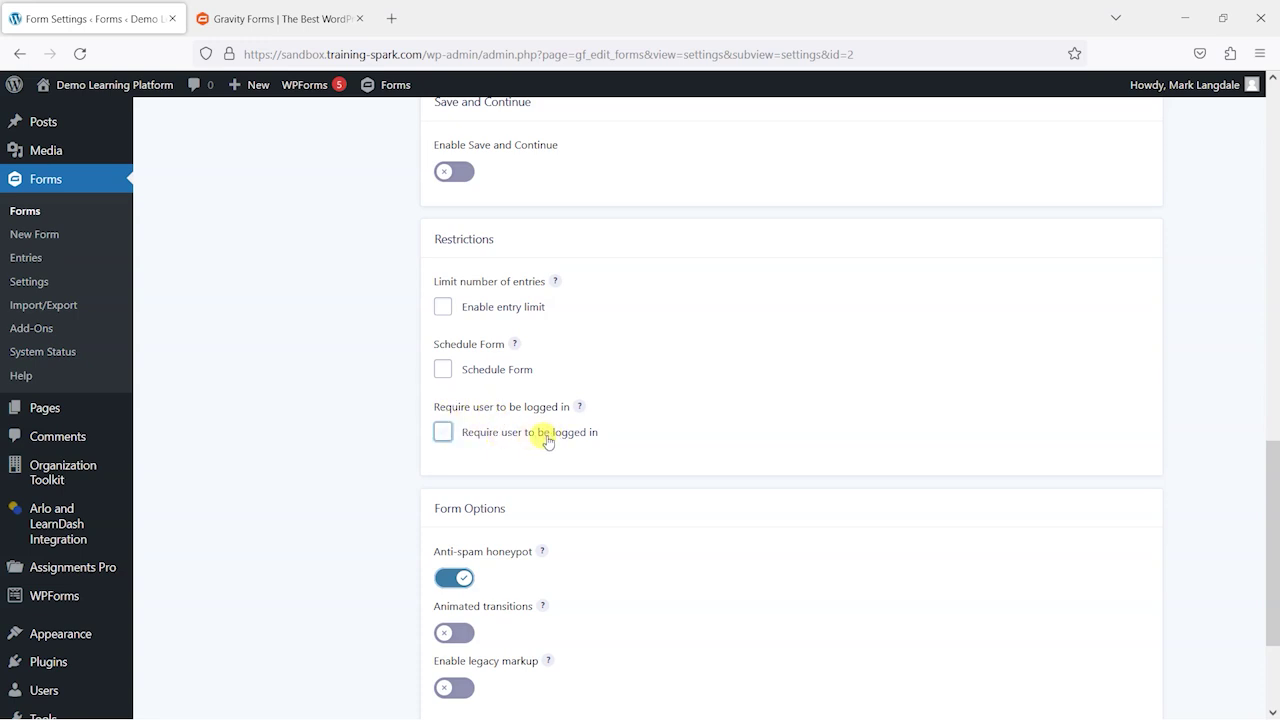
scroll(528, 437, down, 3)
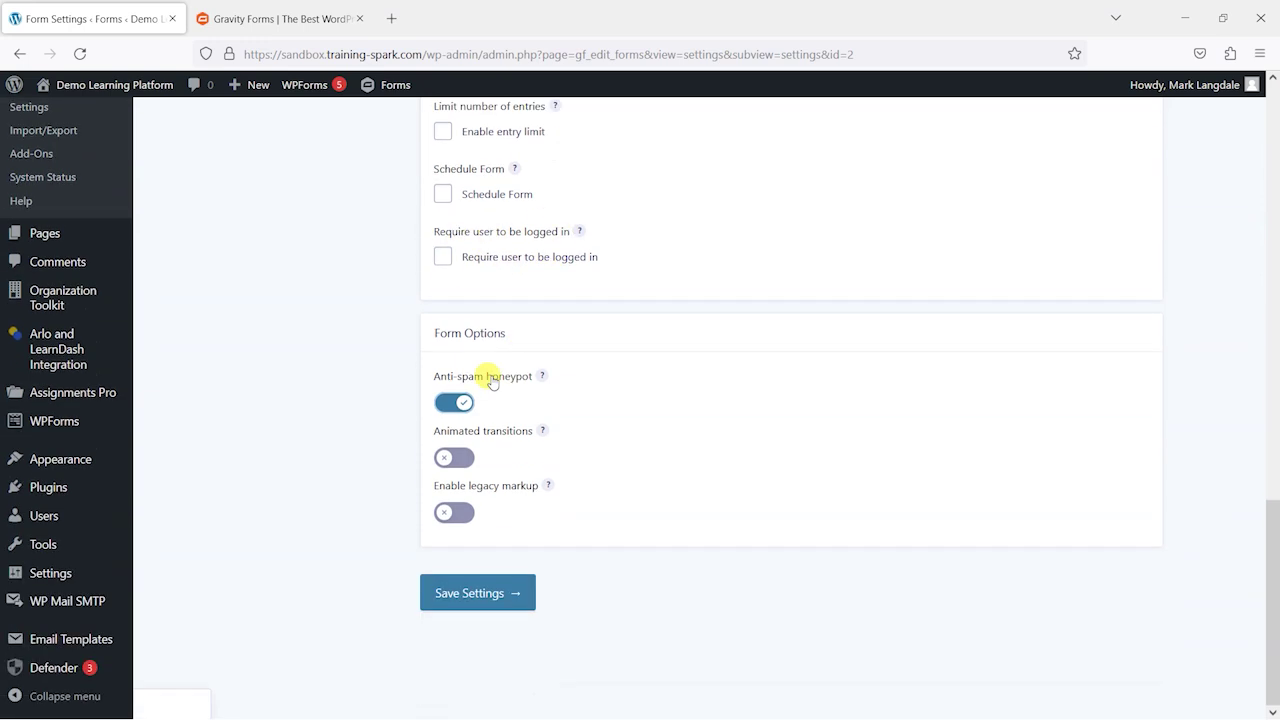
click(498, 600)
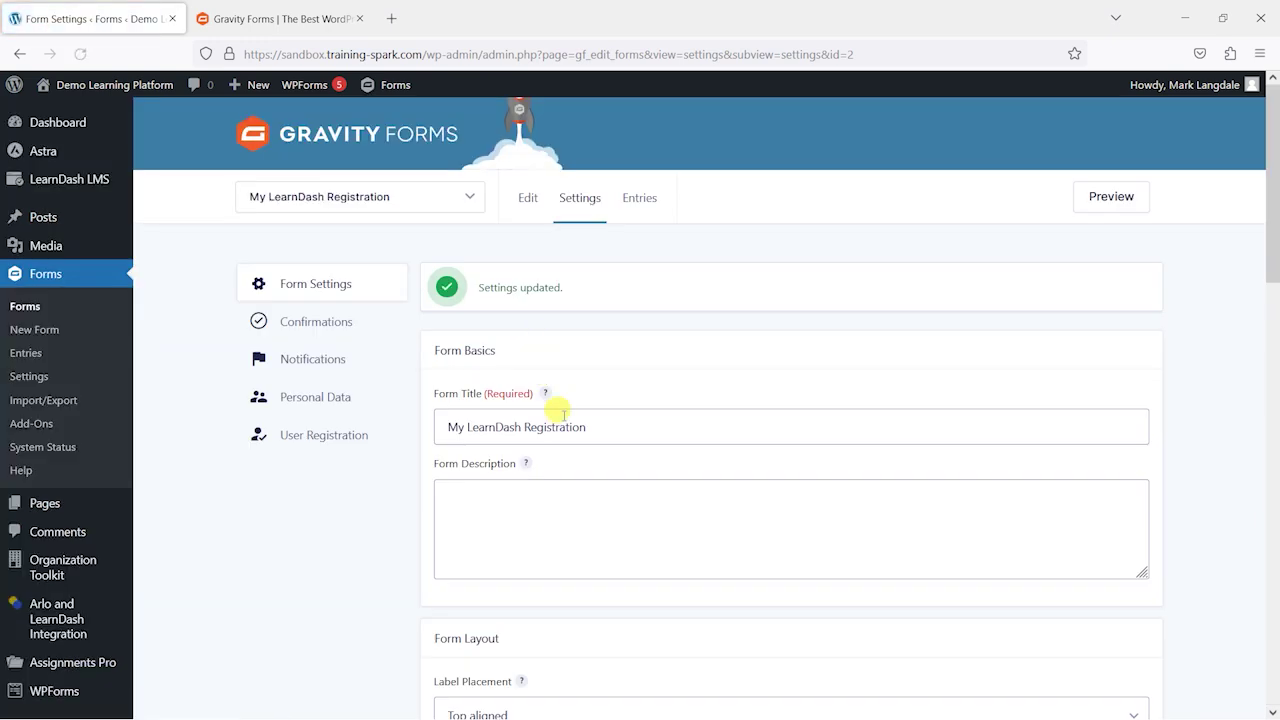
scroll(557, 409, down, 2)
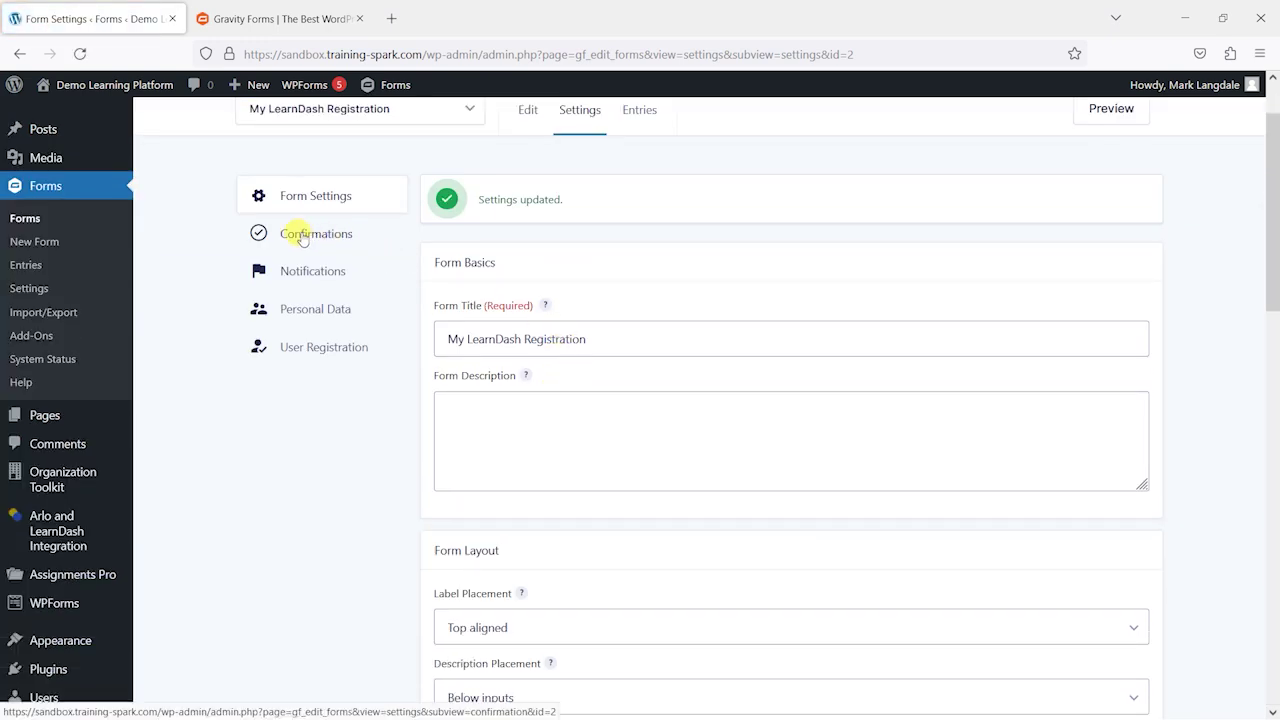
Step: Change the Default Confirmation message to 'Thanks for registering!' and save it
click(304, 238)
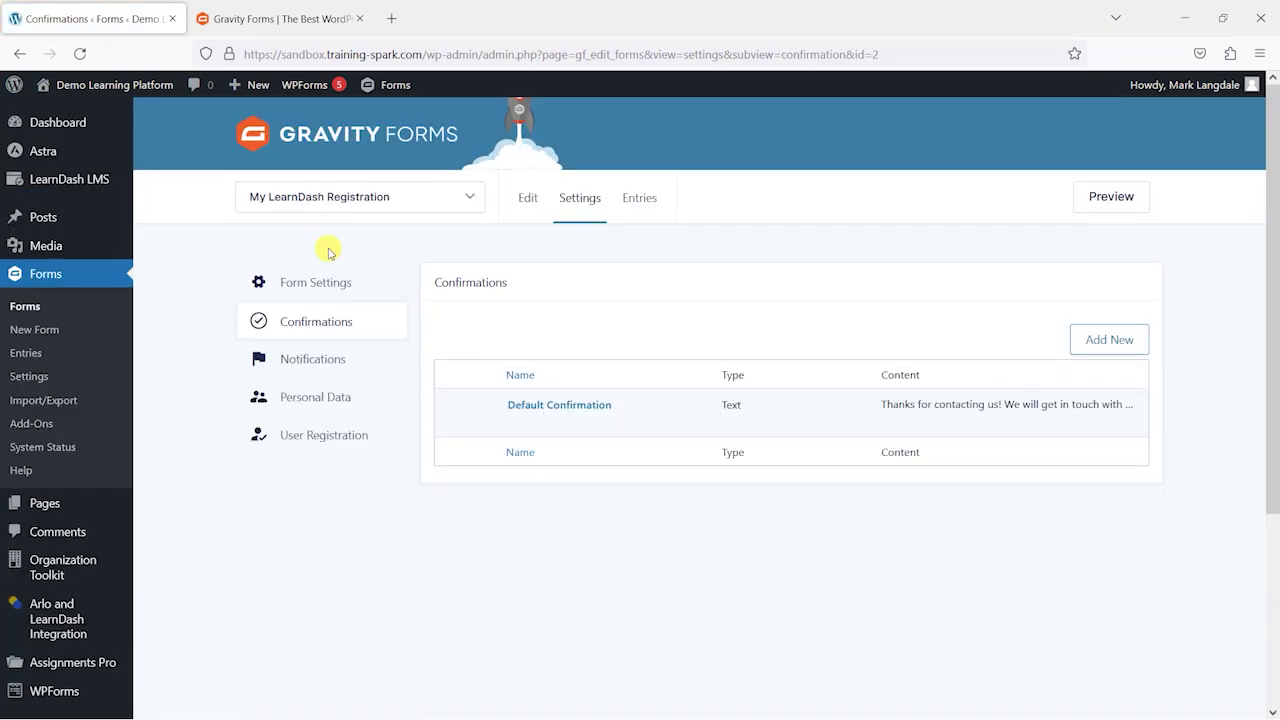
mouse_move(607, 410)
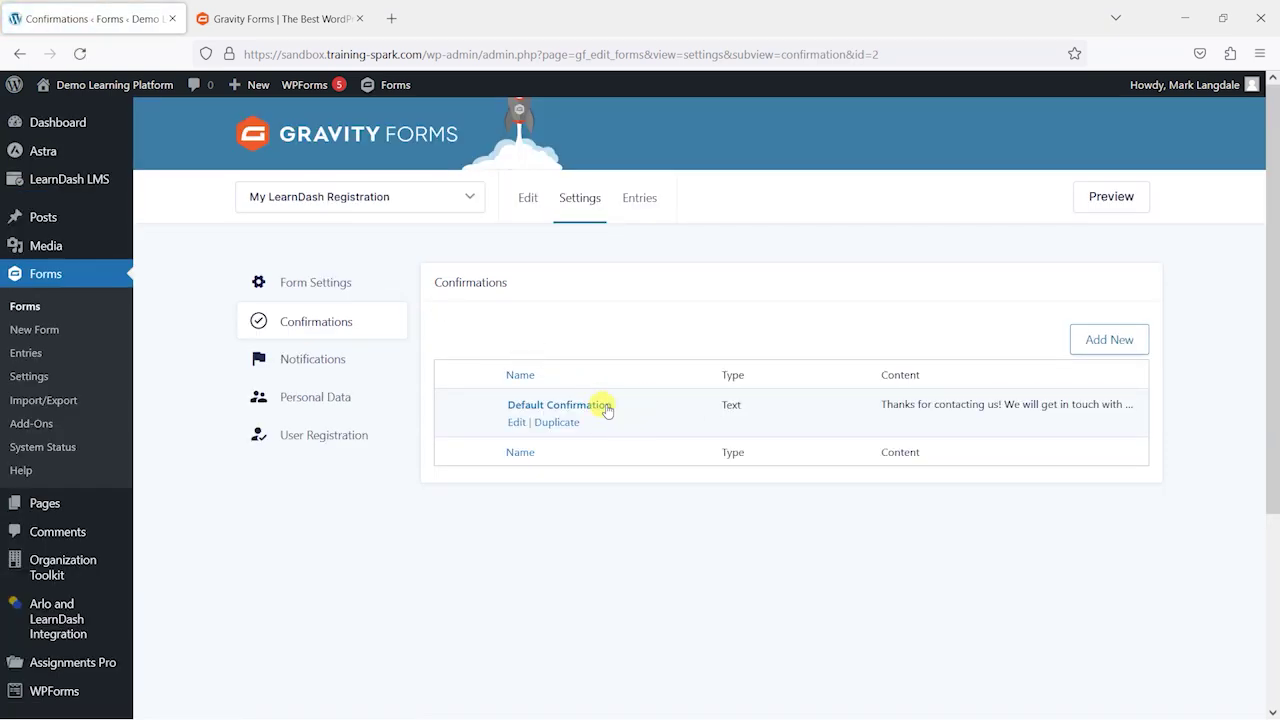
click(516, 423)
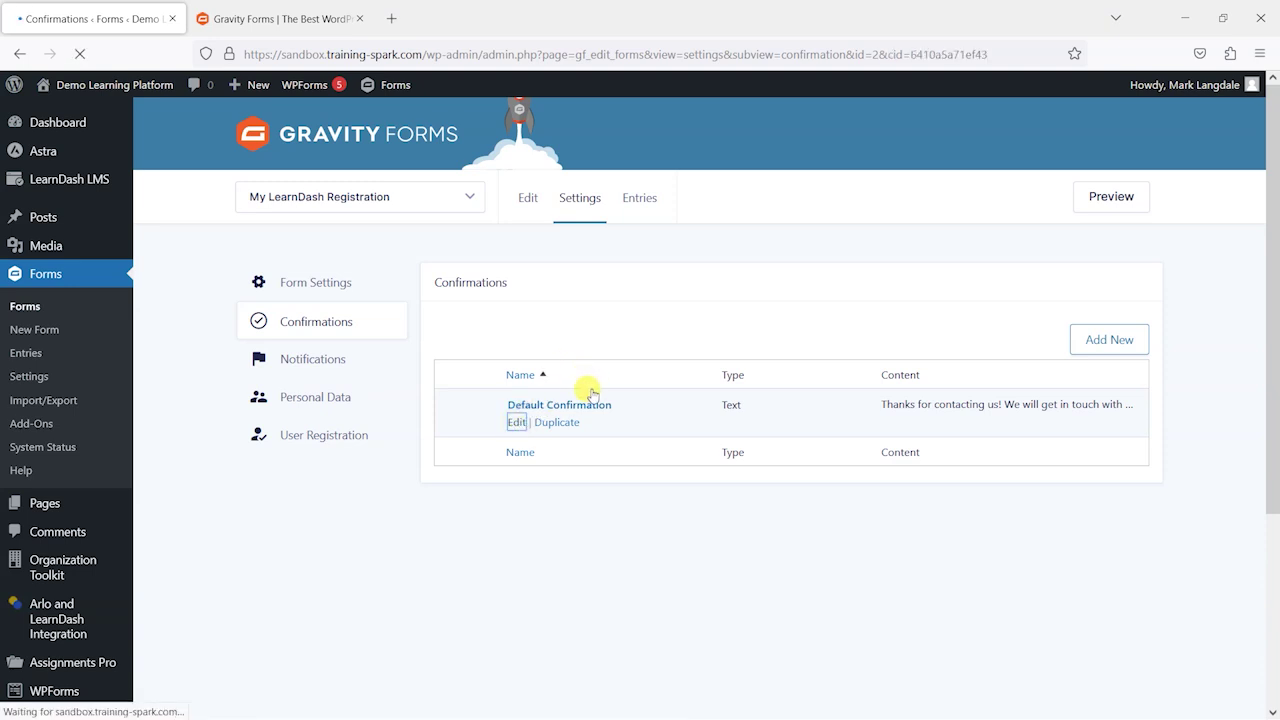
scroll(540, 346, down, 3)
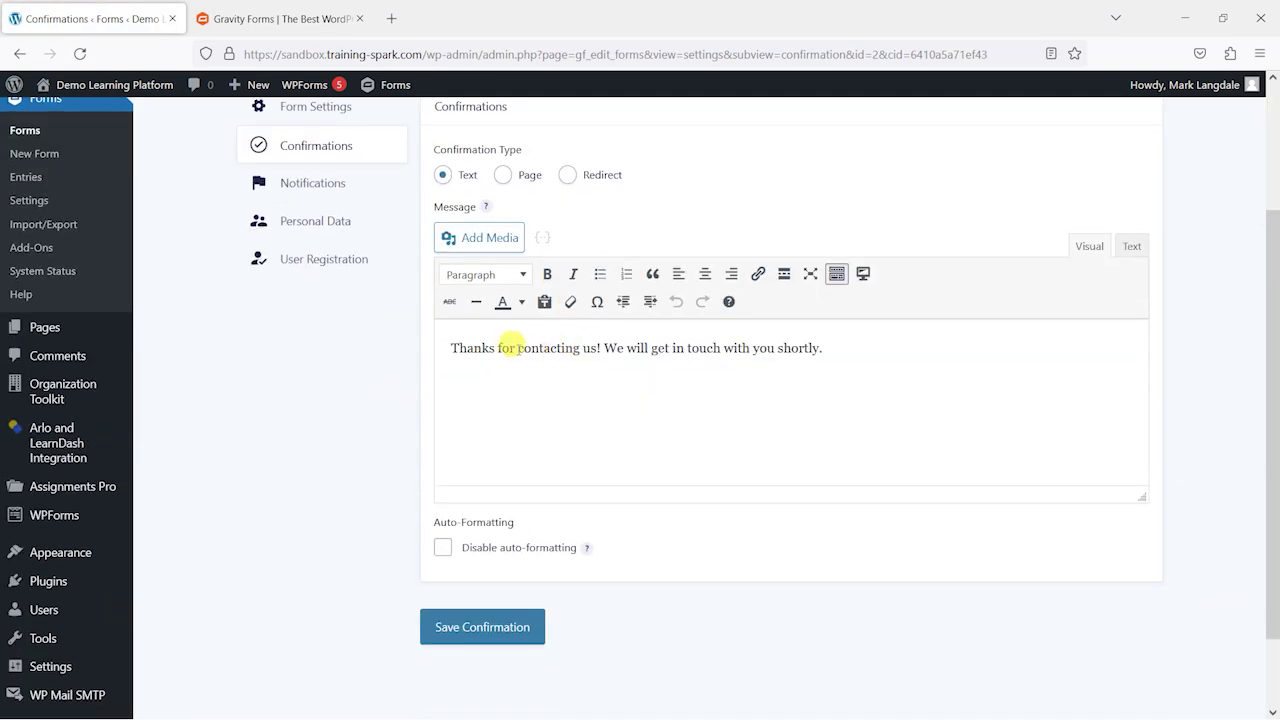
drag(517, 348, 600, 348)
text(registra)
key(BackSpace)
key(BackSpace)
text(ering)
drag(590, 348, 877, 346)
key(BackSpace)
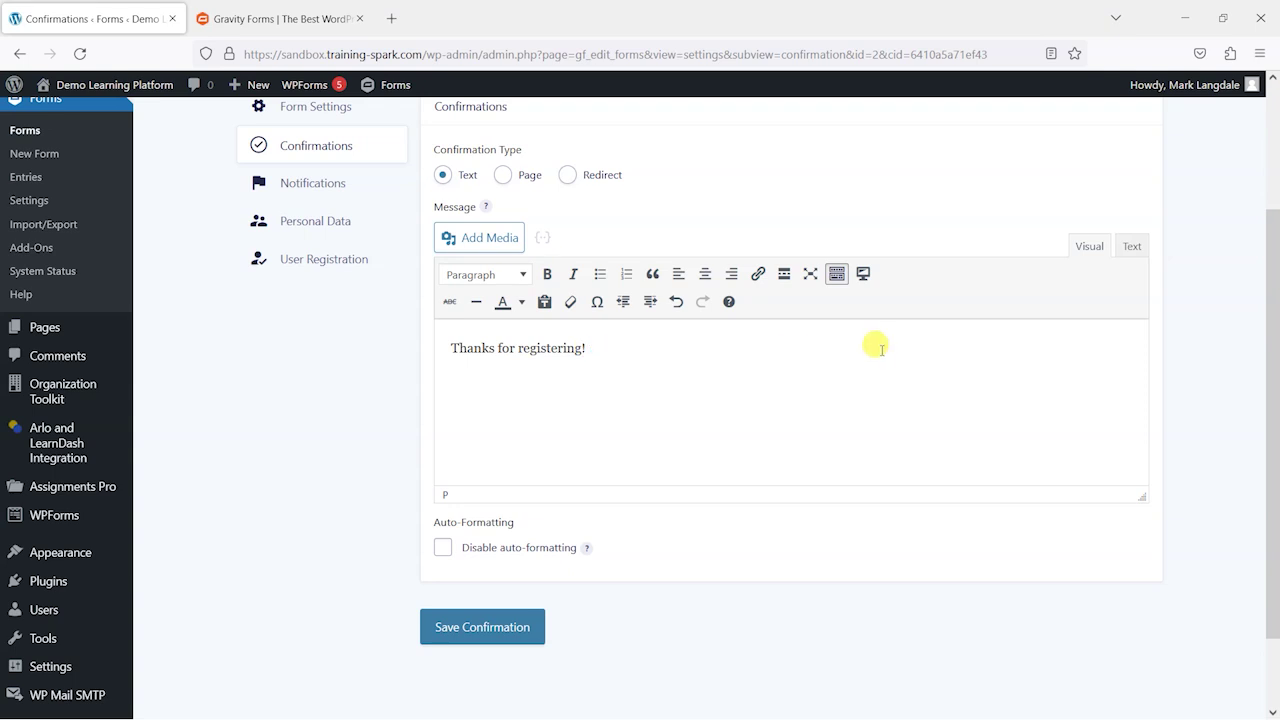
click(507, 625)
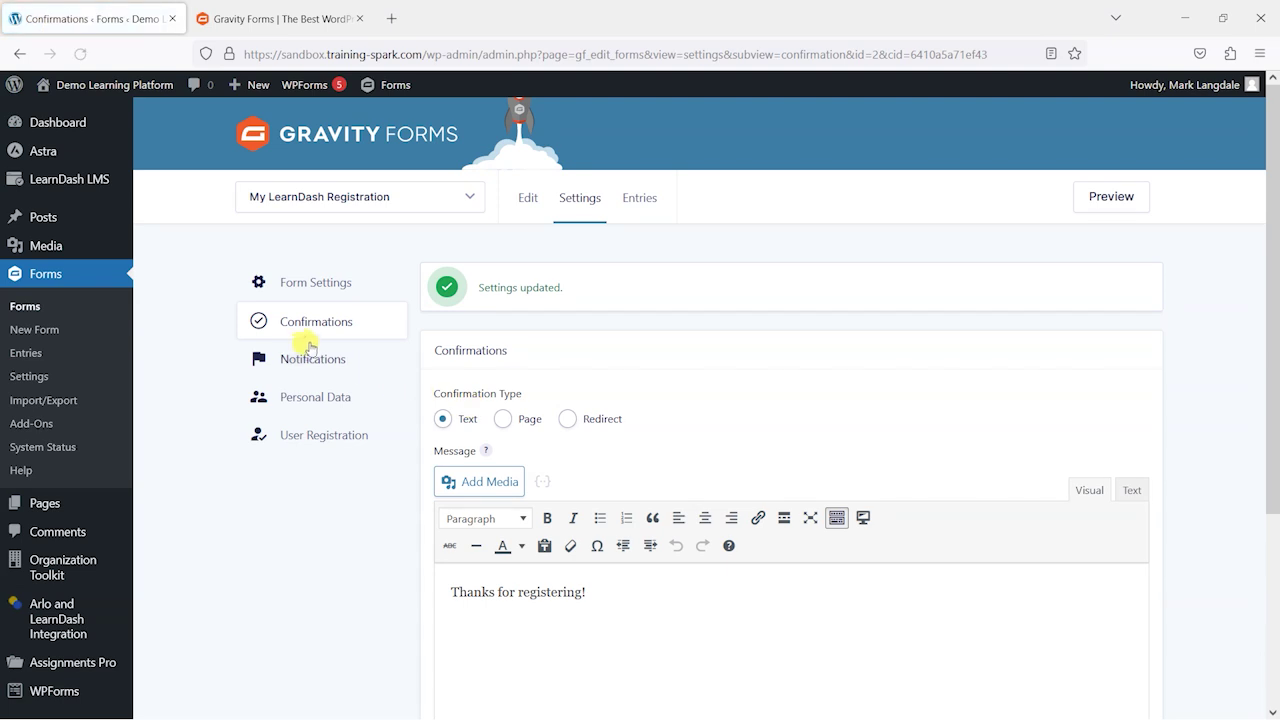
Step: Review the Admin Notification settings, then return to the notifications list without changes
click(302, 372)
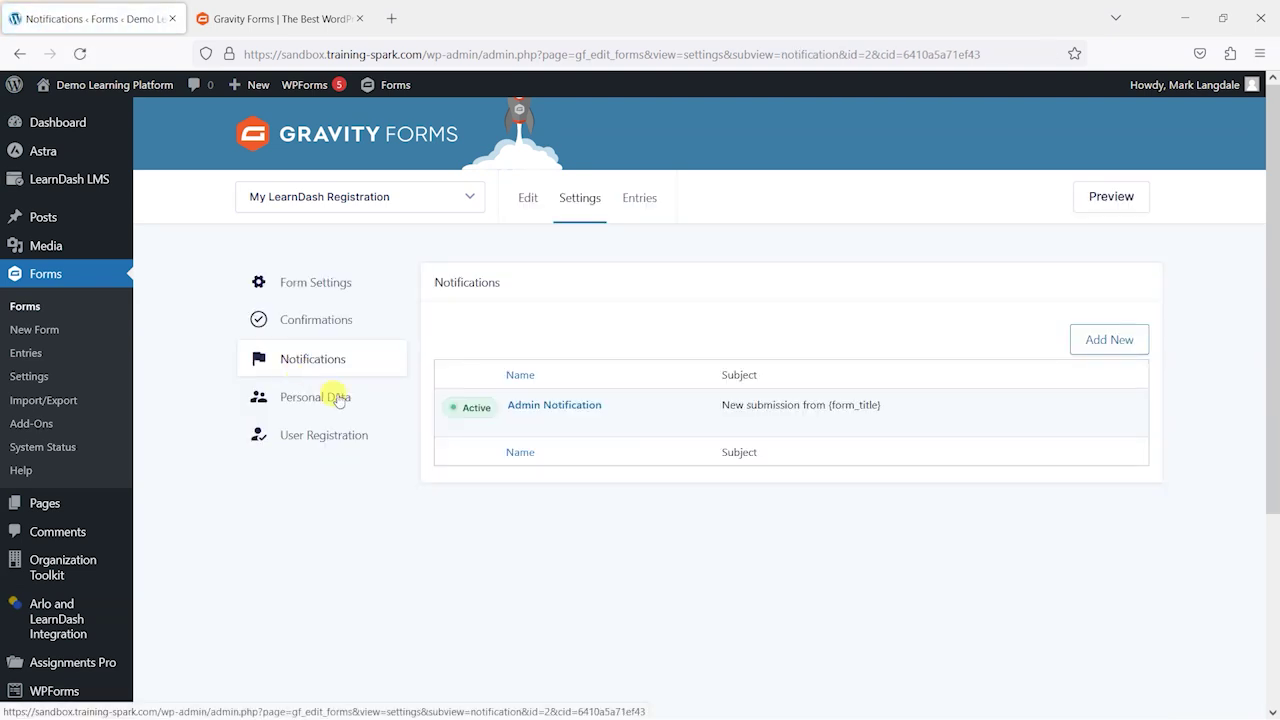
click(517, 423)
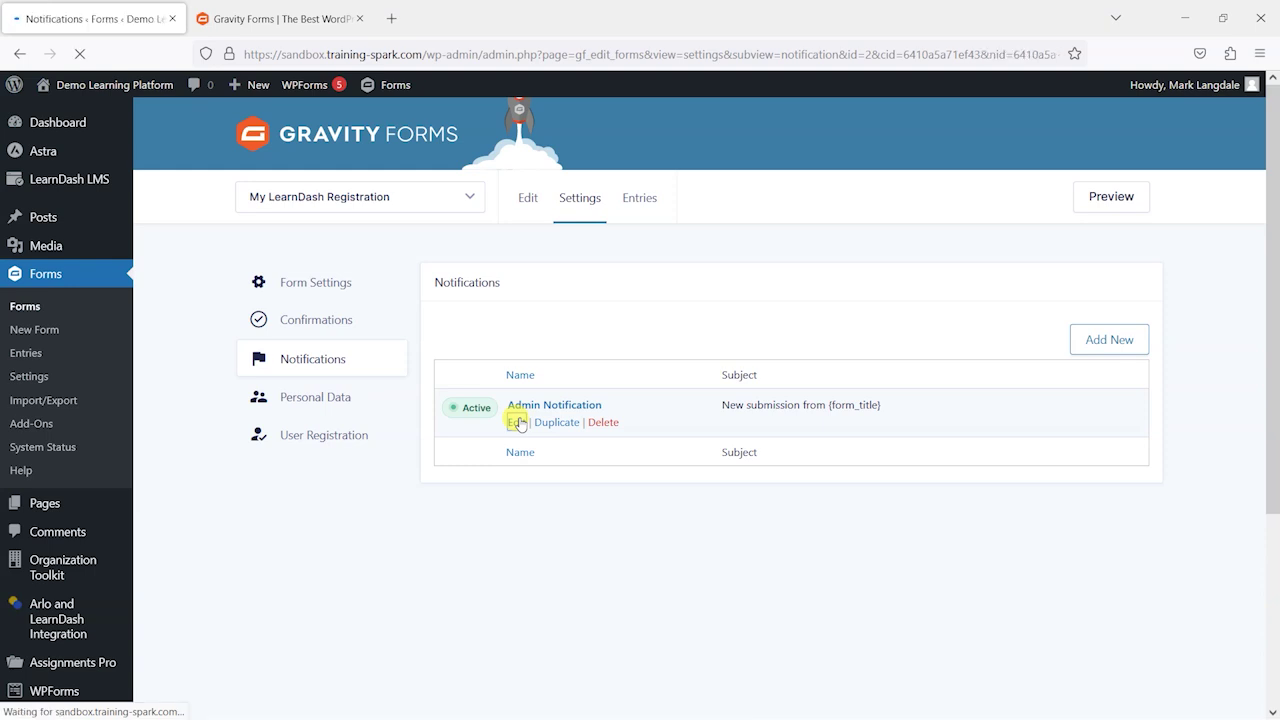
scroll(540, 400, down, 1)
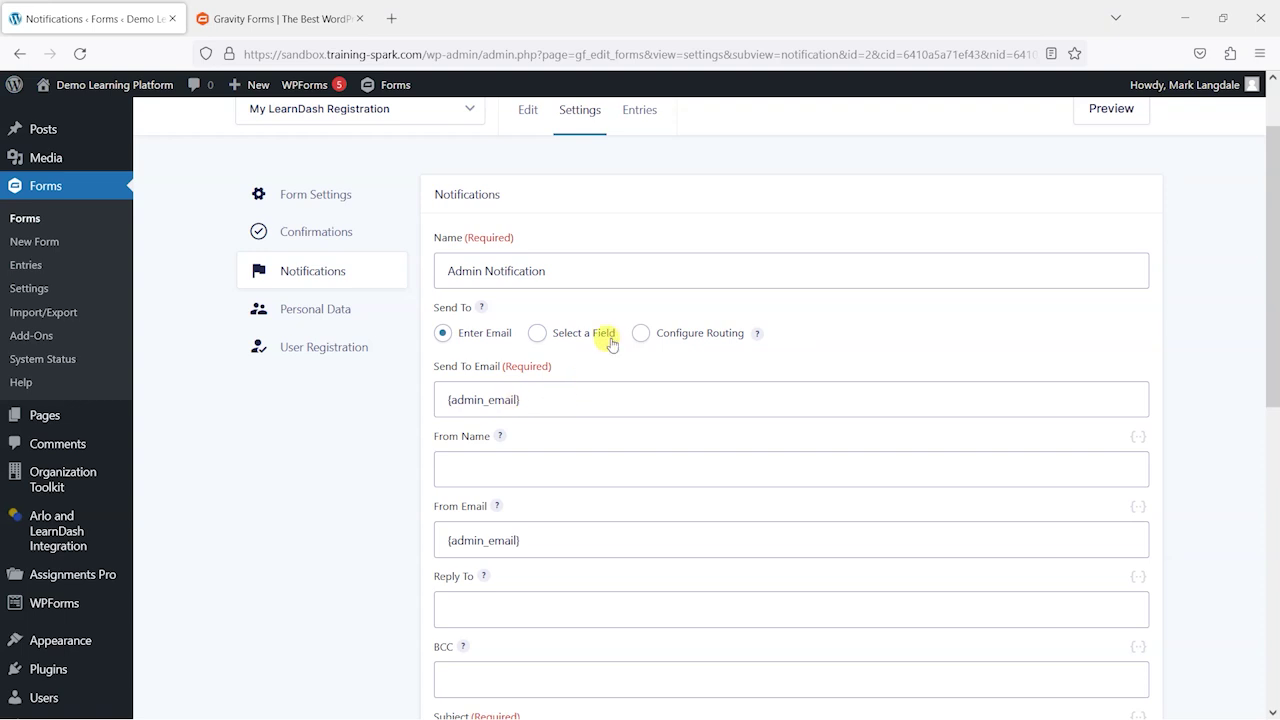
scroll(503, 329, down, 4)
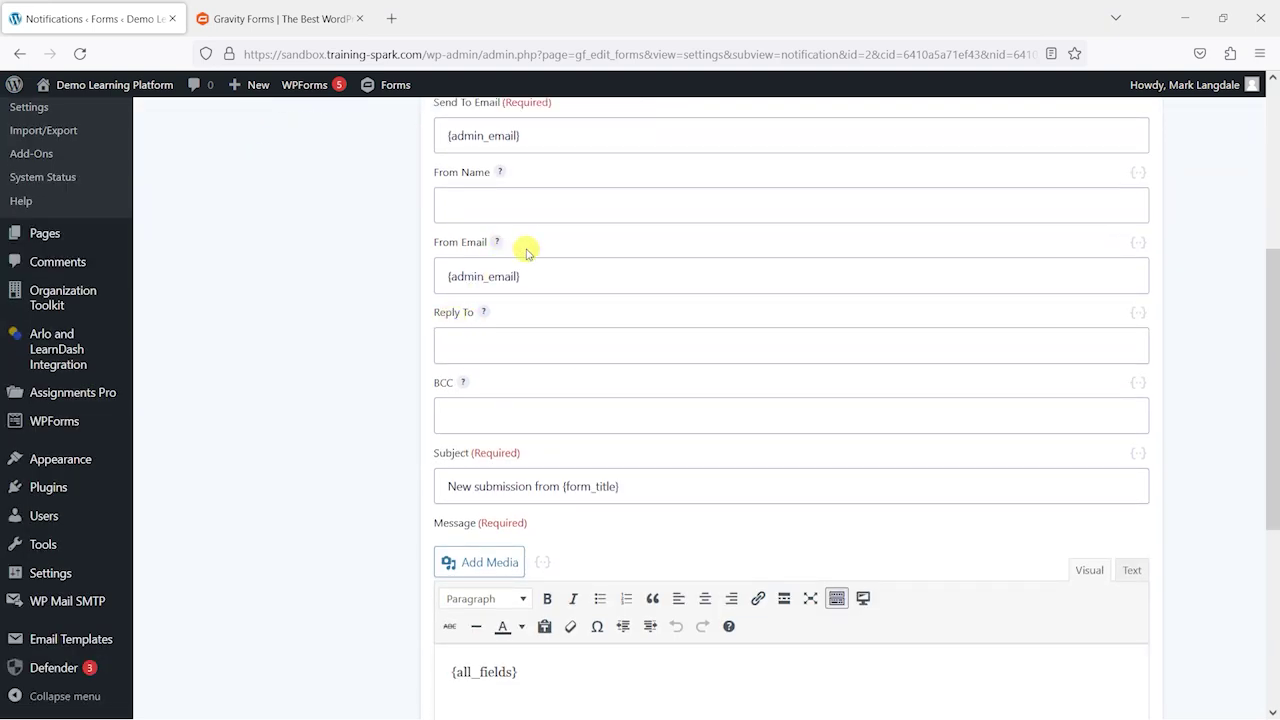
scroll(583, 289, down, 1)
scroll(557, 380, down, 2)
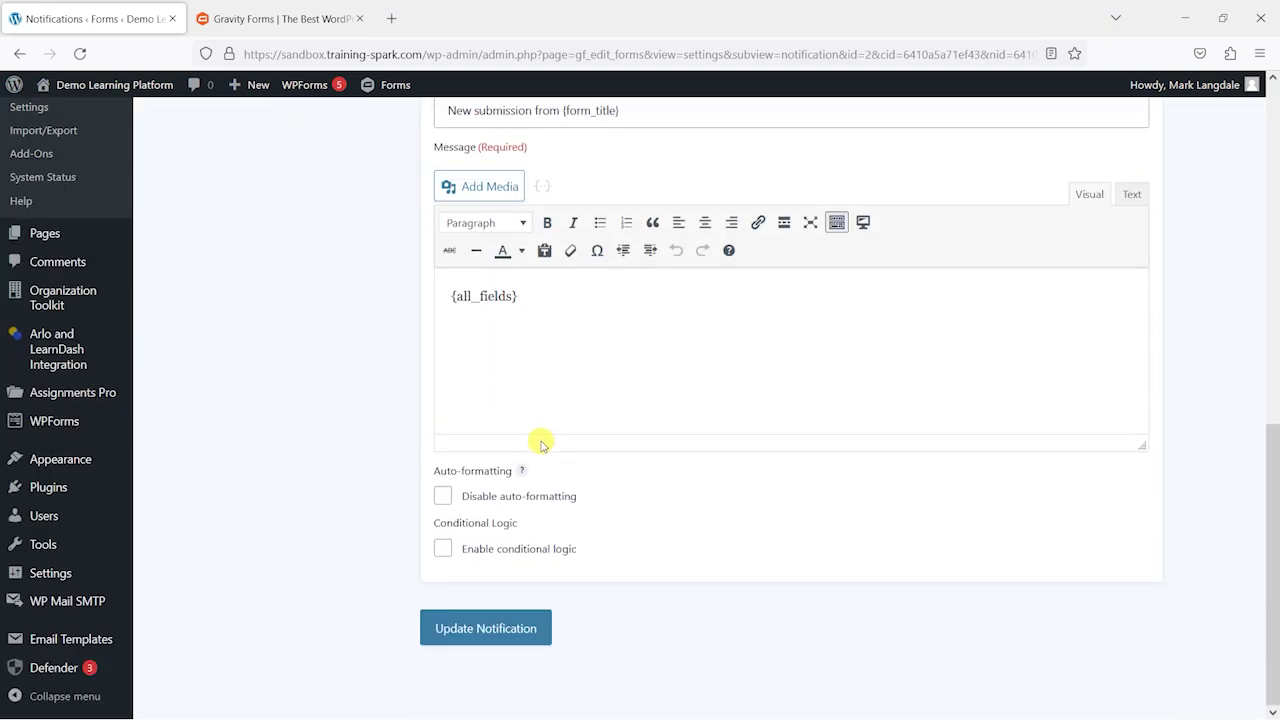
scroll(535, 435, up, 8)
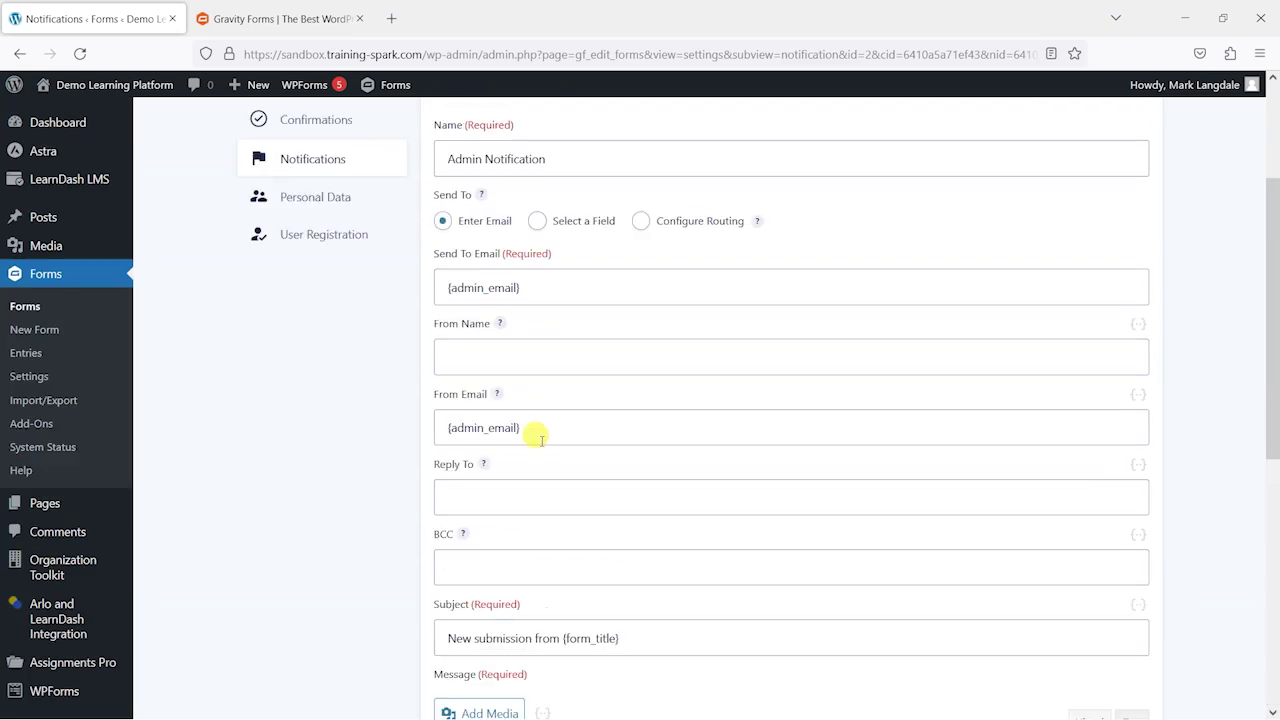
mouse_move(481, 395)
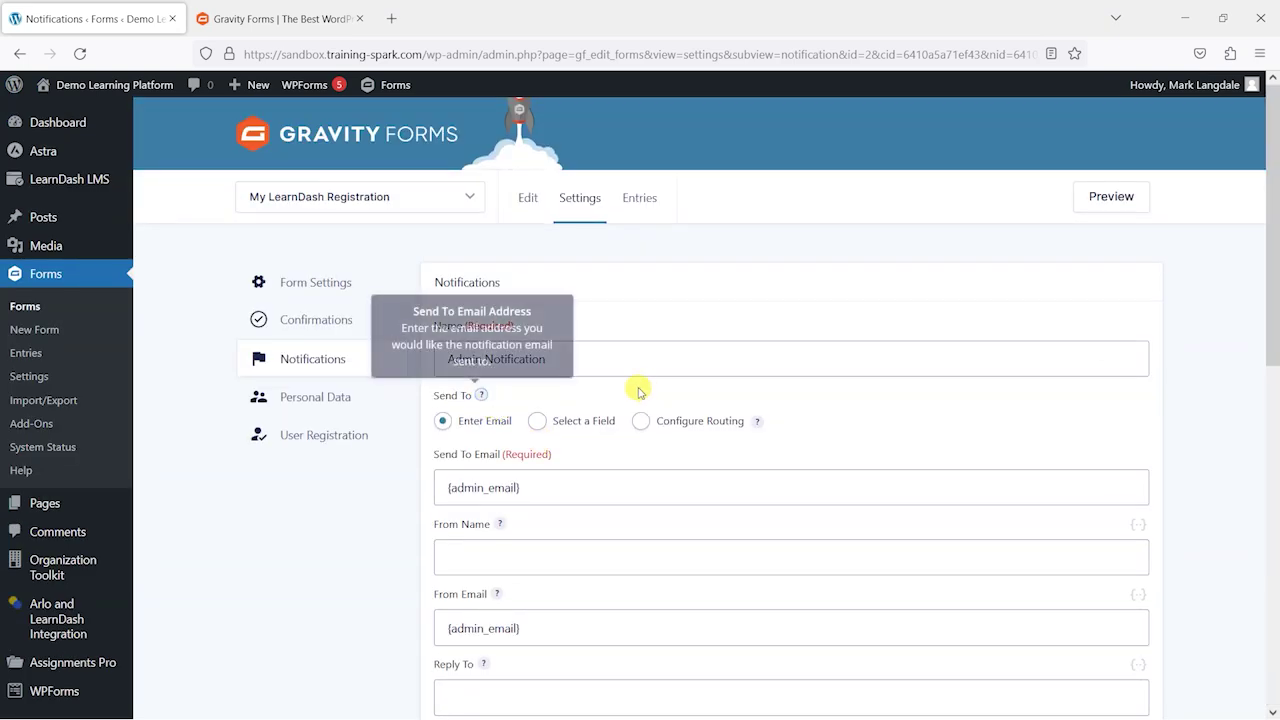
click(309, 358)
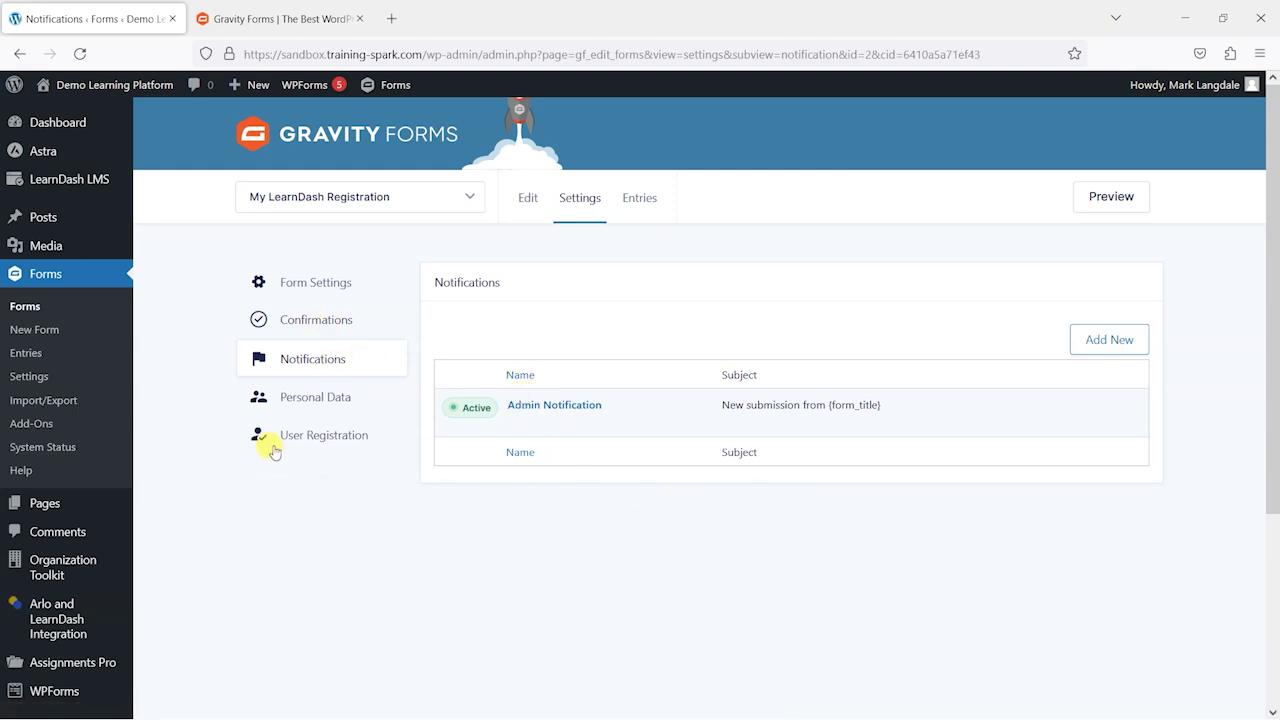
Step: Start a new User Registration feed, defaulting to the name 'User Registration Feed 1'
click(323, 437)
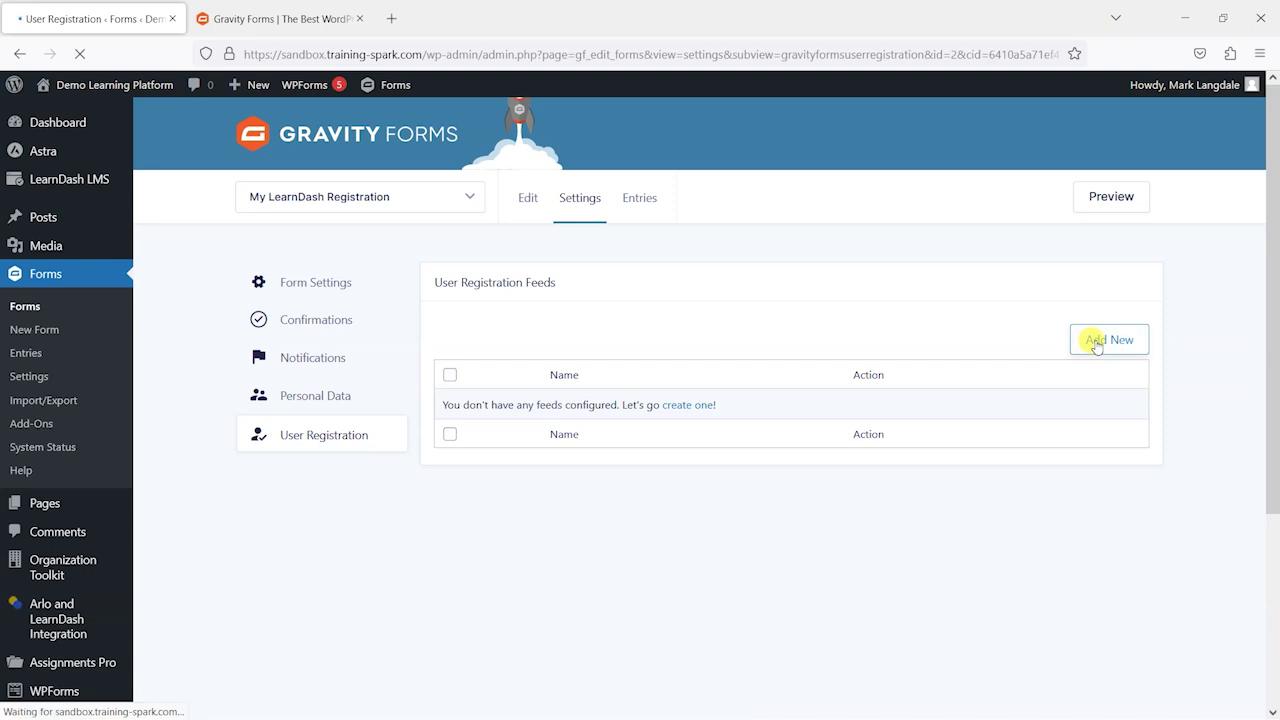
scroll(1091, 354, down, 1)
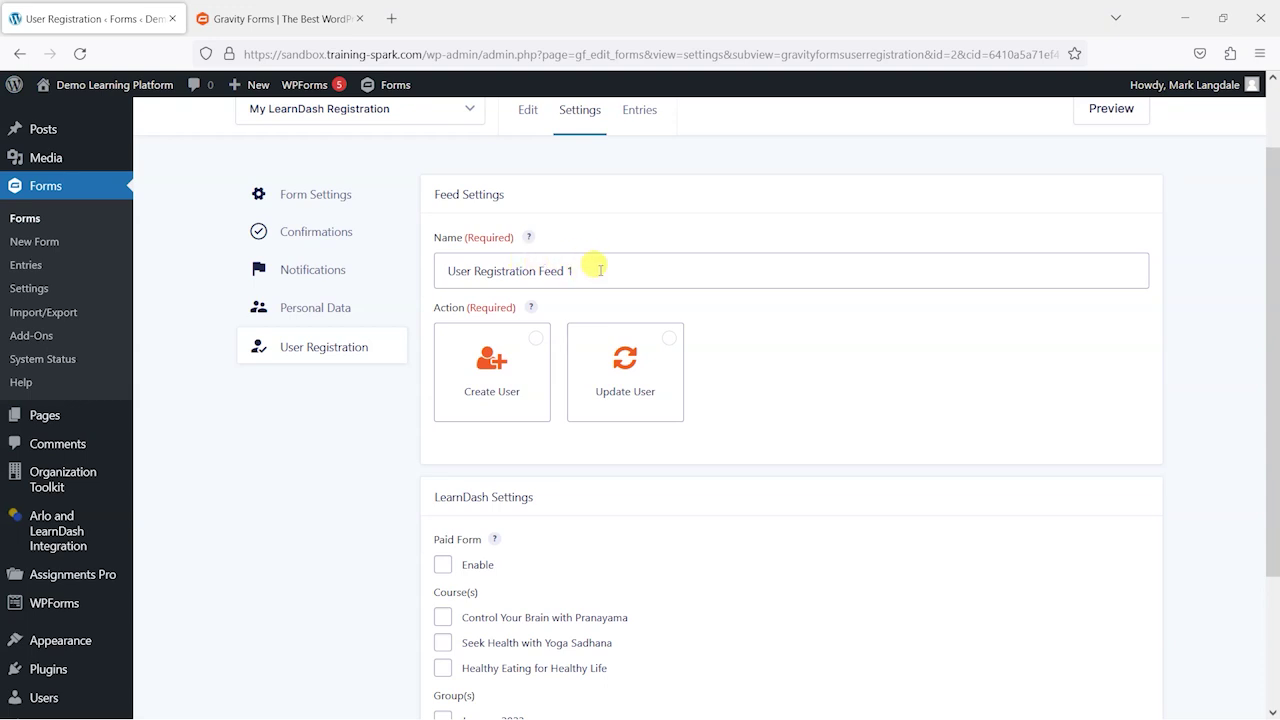
Step: Rename the feed 'LearnDash Registration', set it to Create User, with Email as username
drag(590, 266, 390, 274)
text(LearnDash)
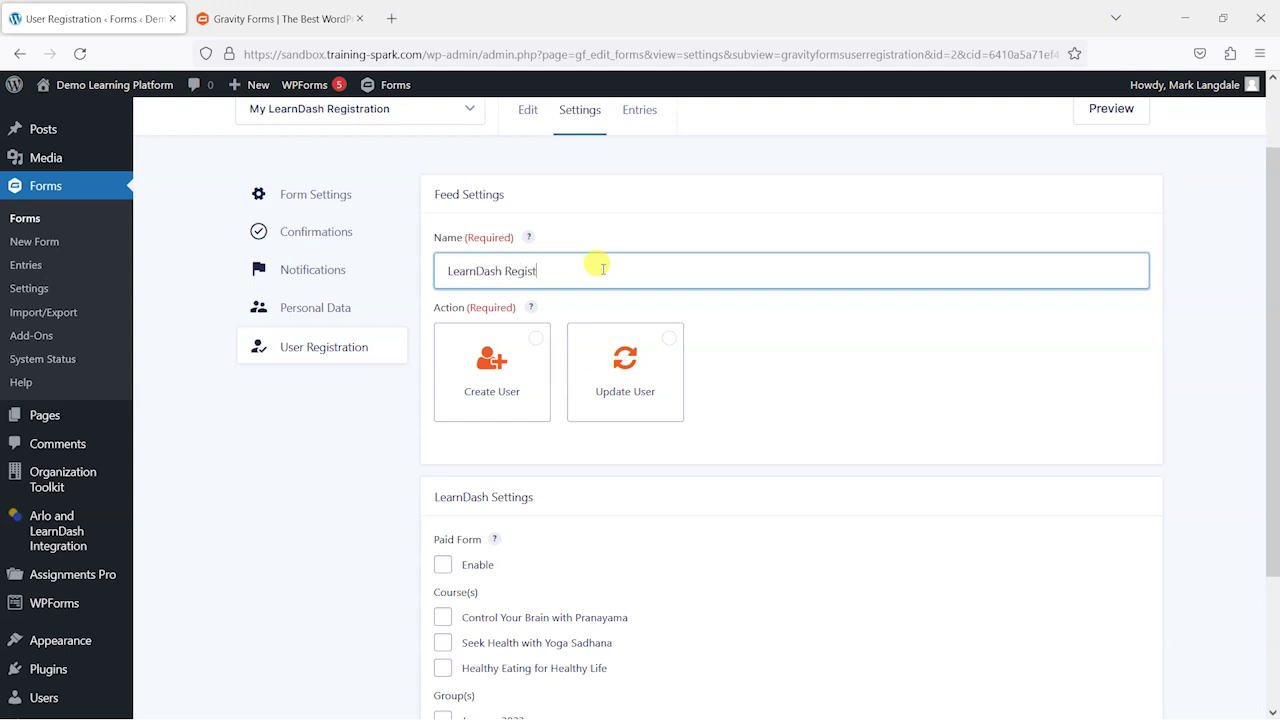
scroll(609, 286, up, 2)
scroll(486, 266, down, 3)
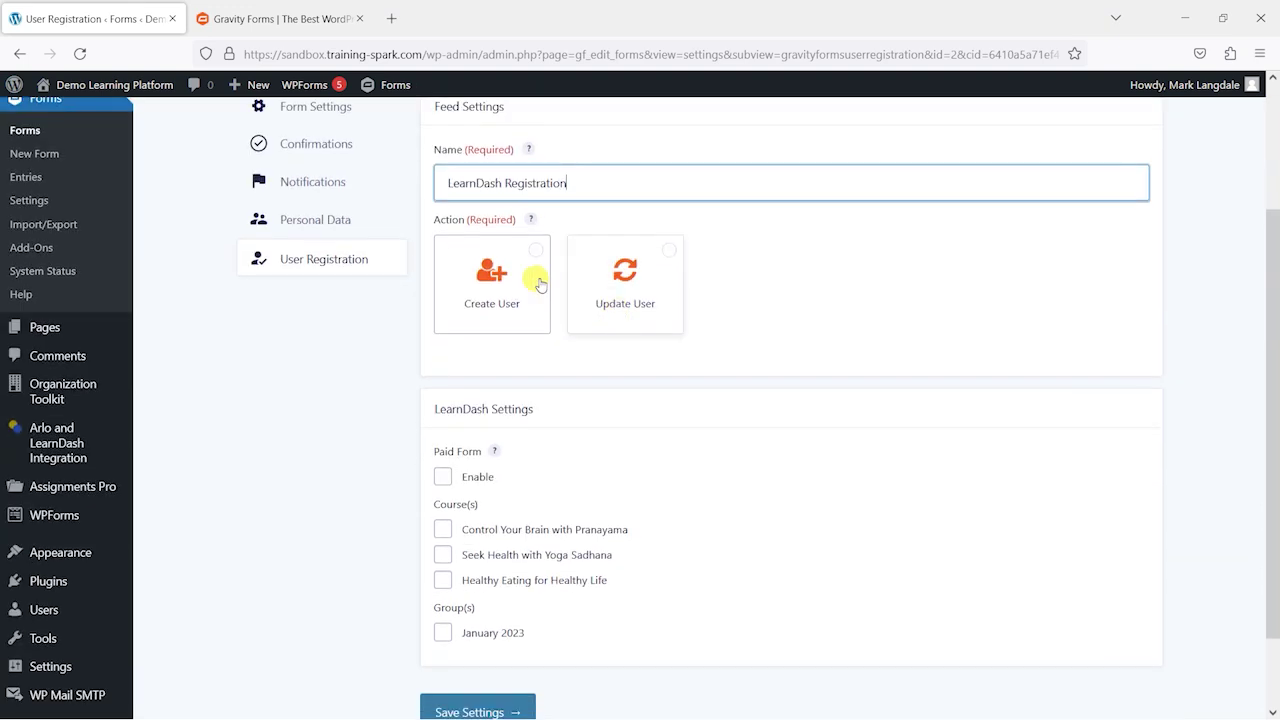
click(510, 272)
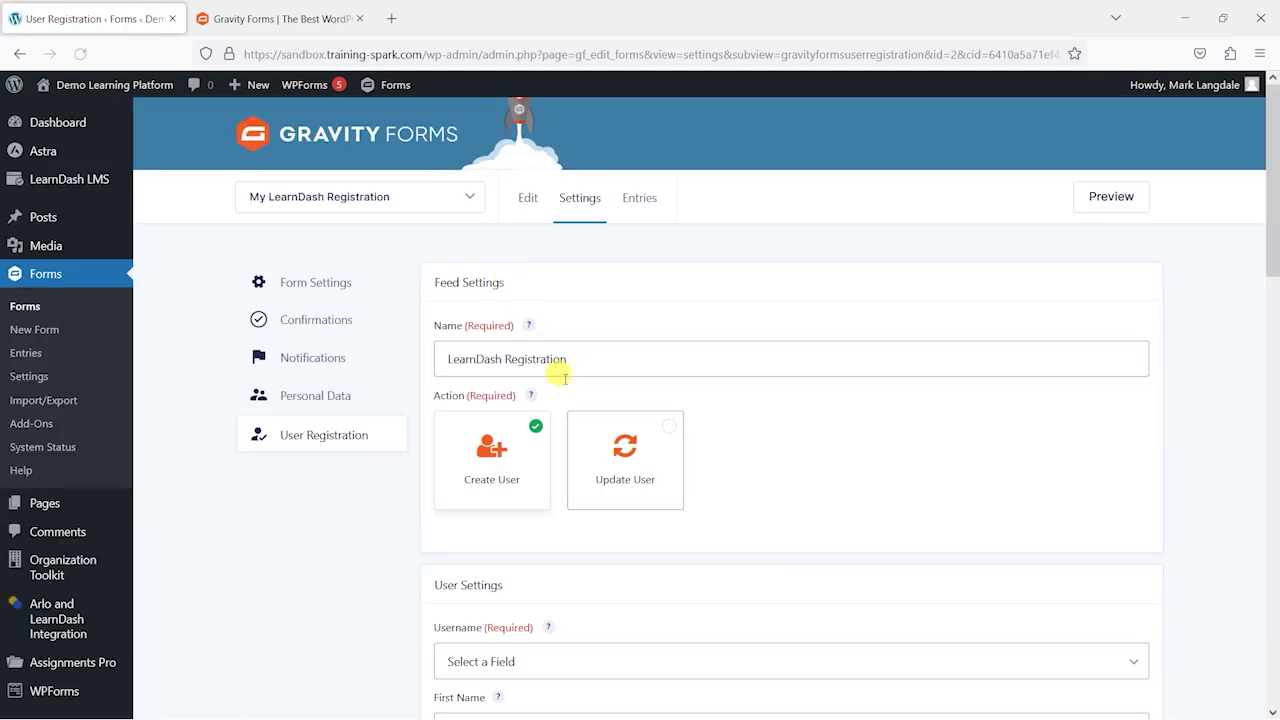
scroll(540, 350, down, 2)
scroll(560, 350, down, 2)
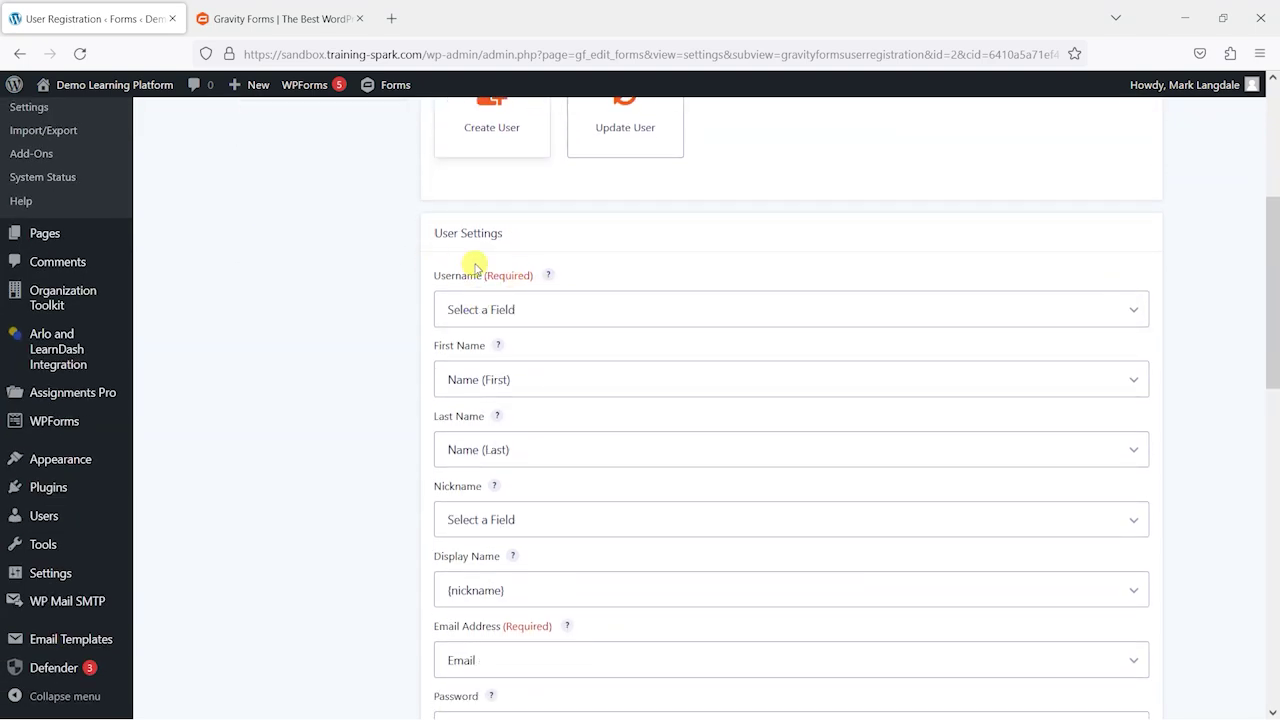
click(539, 312)
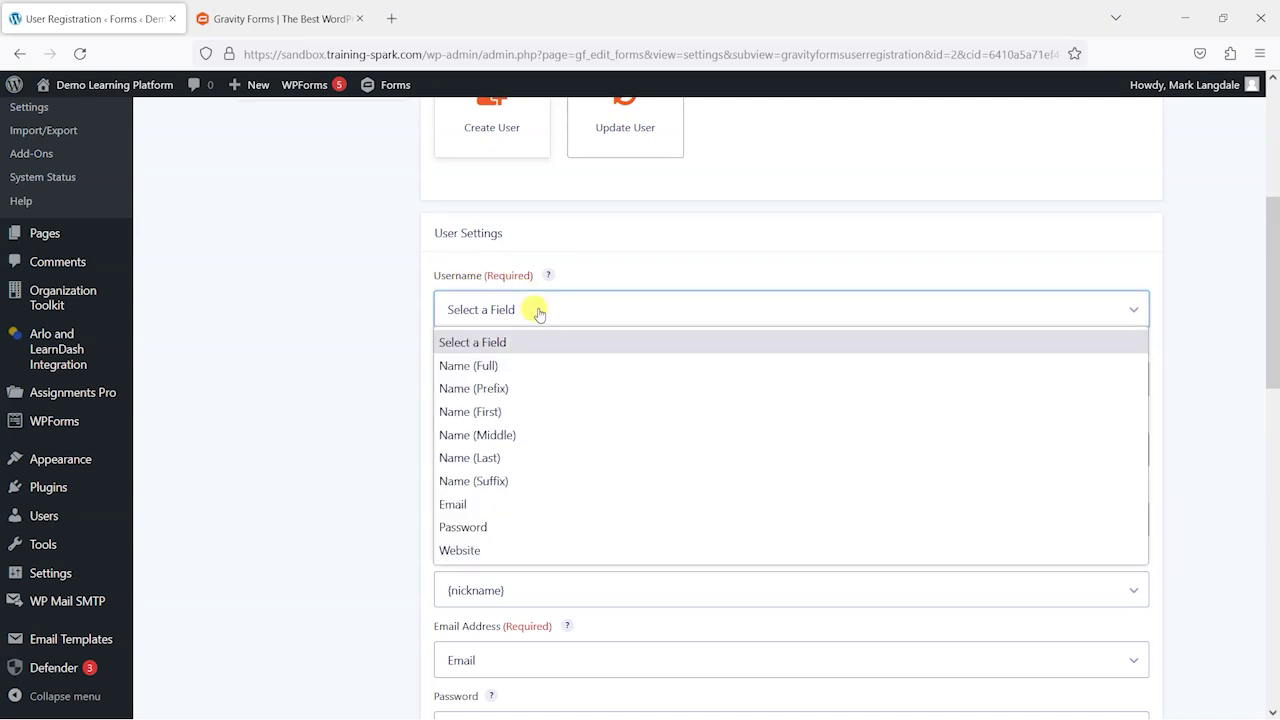
click(488, 506)
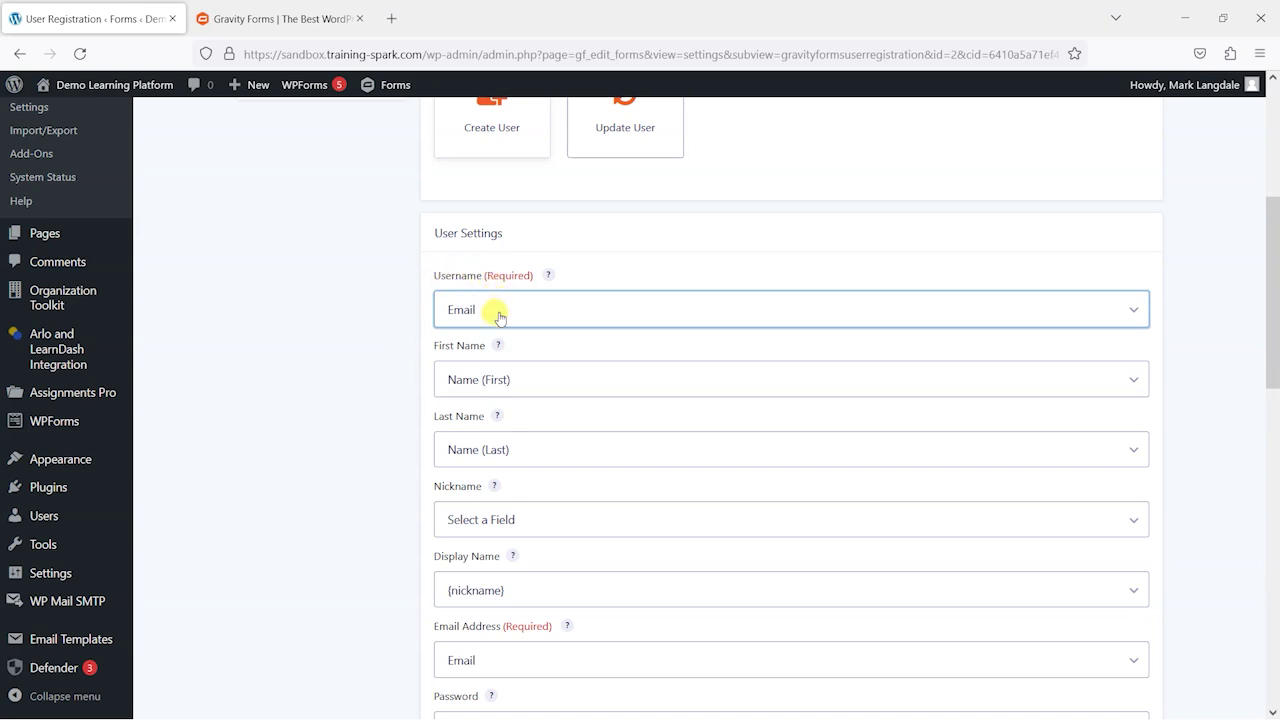
Step: Map first name to Name (First), nickname to Name (Full), display name to first plus last
scroll(400, 320, down, 2)
click(493, 205)
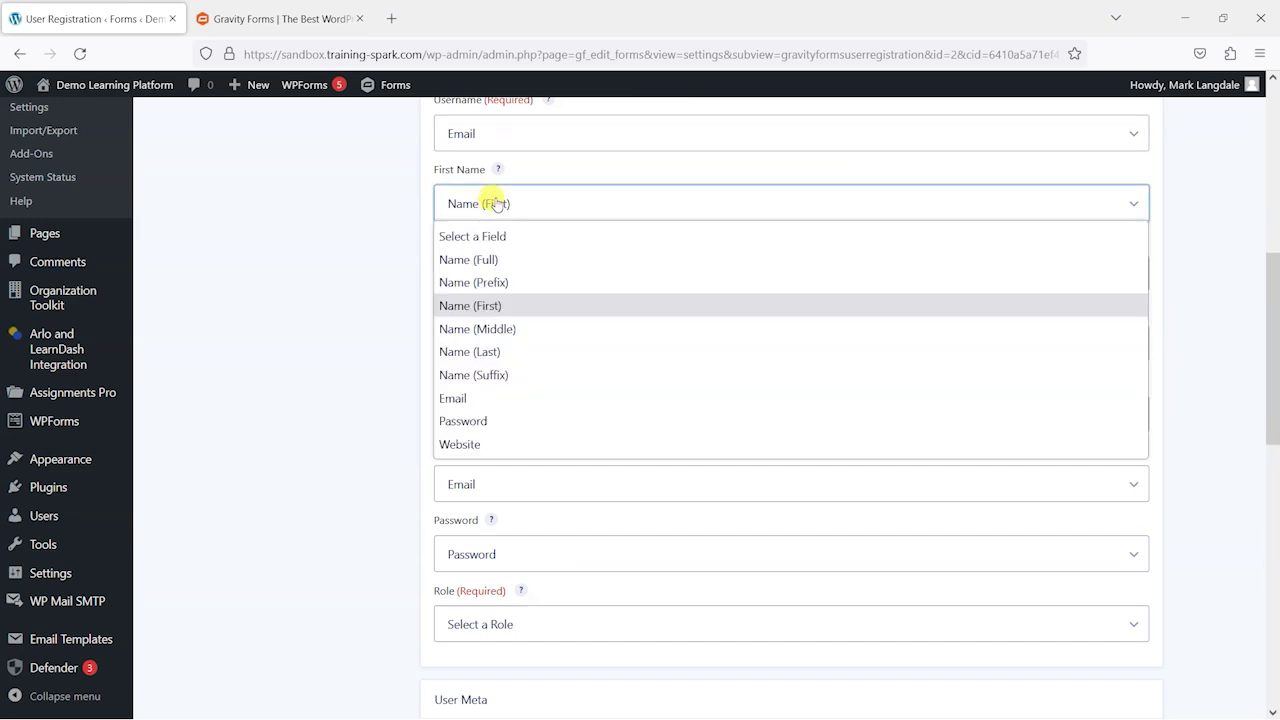
click(380, 254)
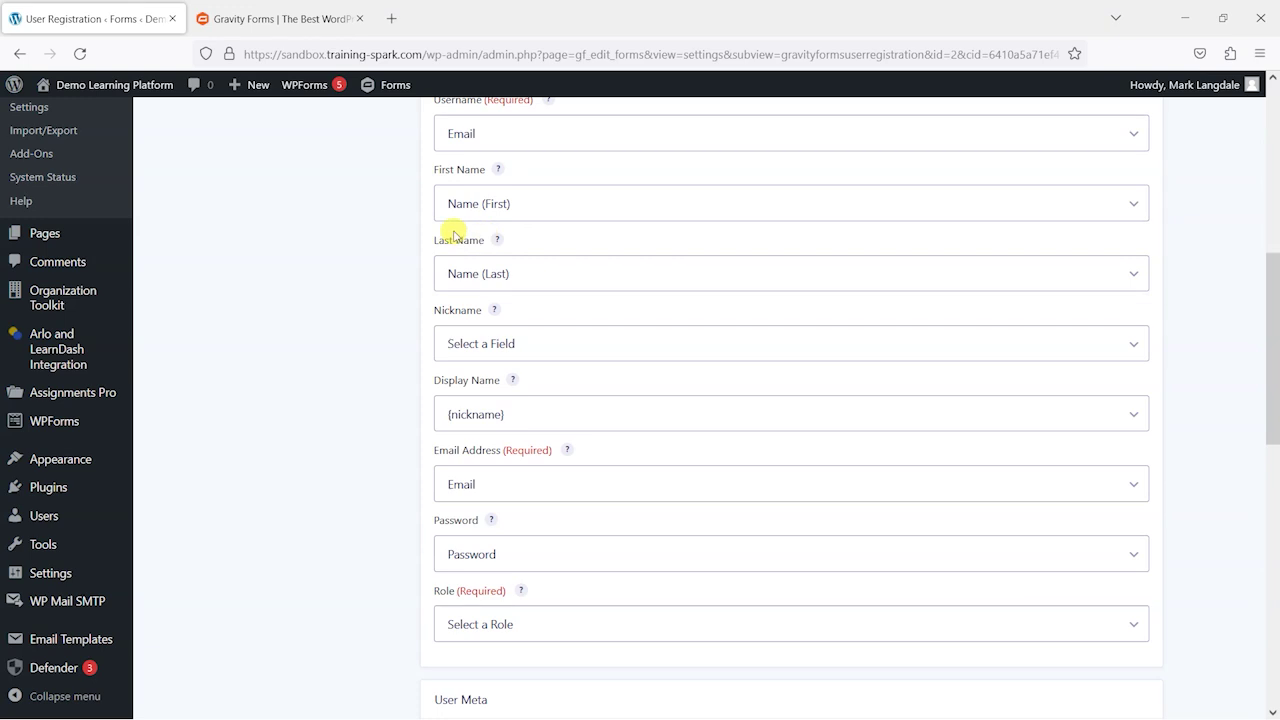
scroll(408, 250, down, 1)
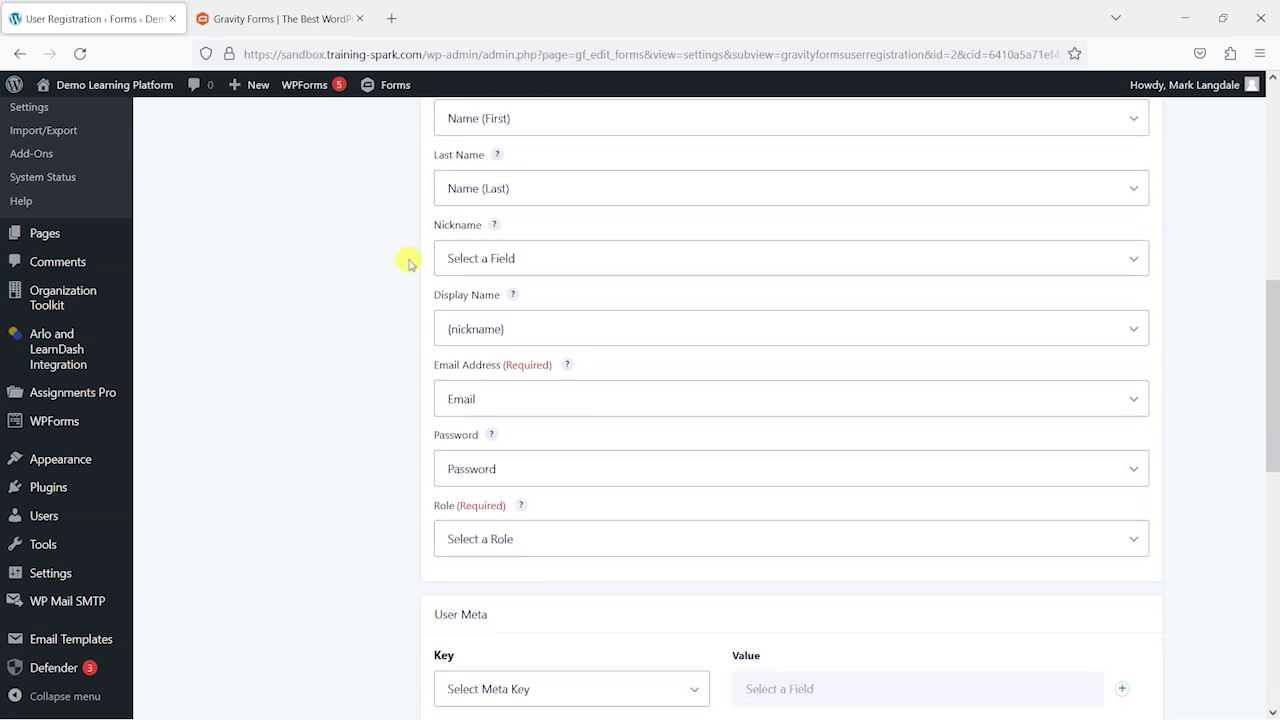
click(530, 258)
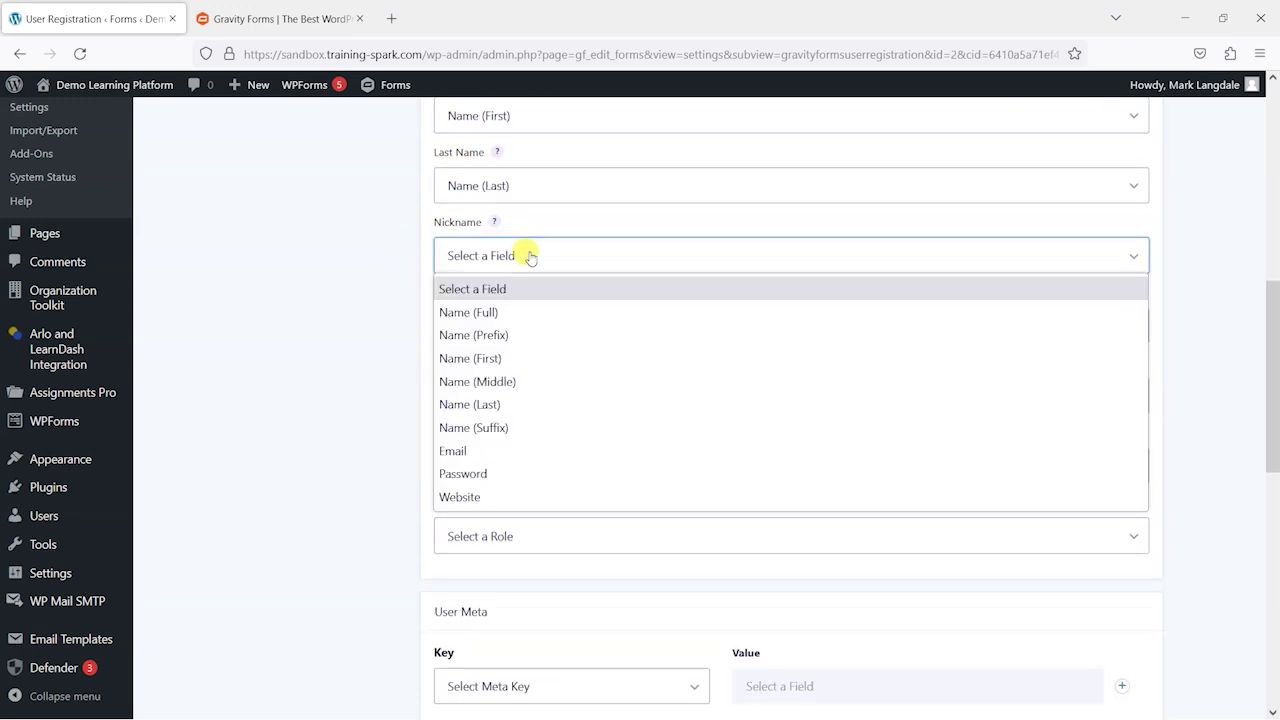
click(510, 314)
click(521, 330)
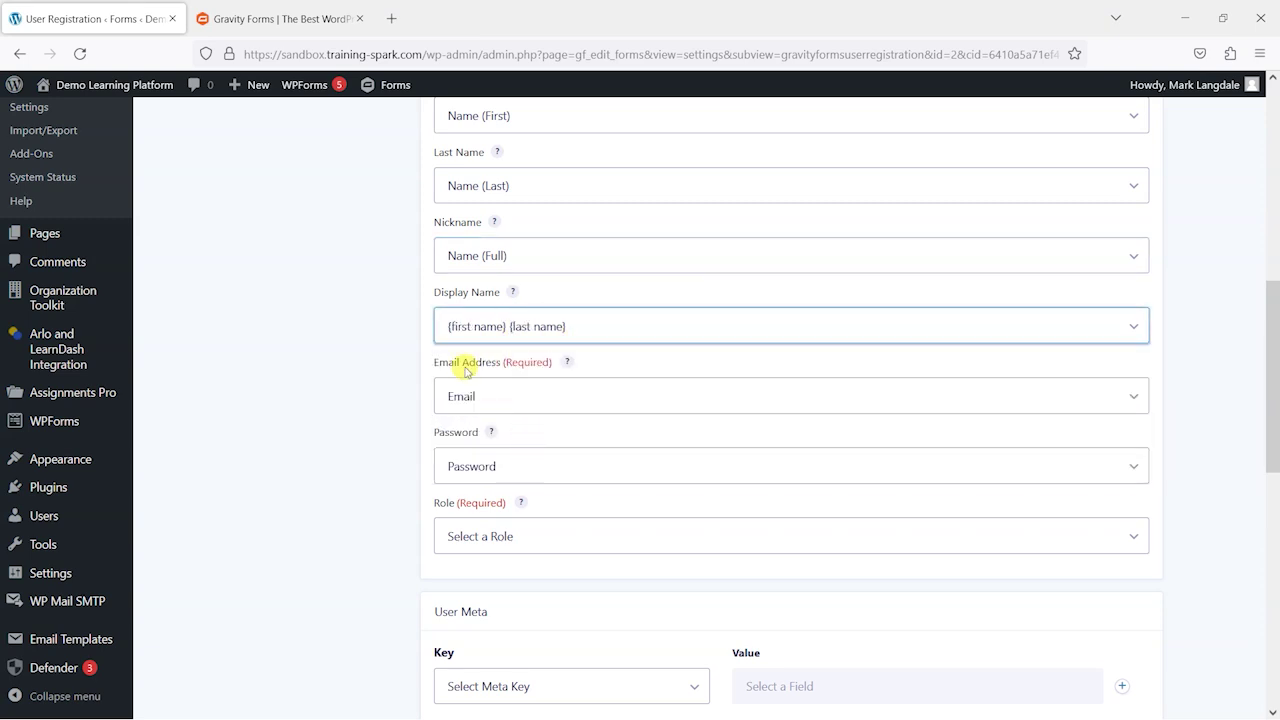
Step: Keep the Password field for the password and assign new users the Subscriber role
scroll(420, 345, down, 1)
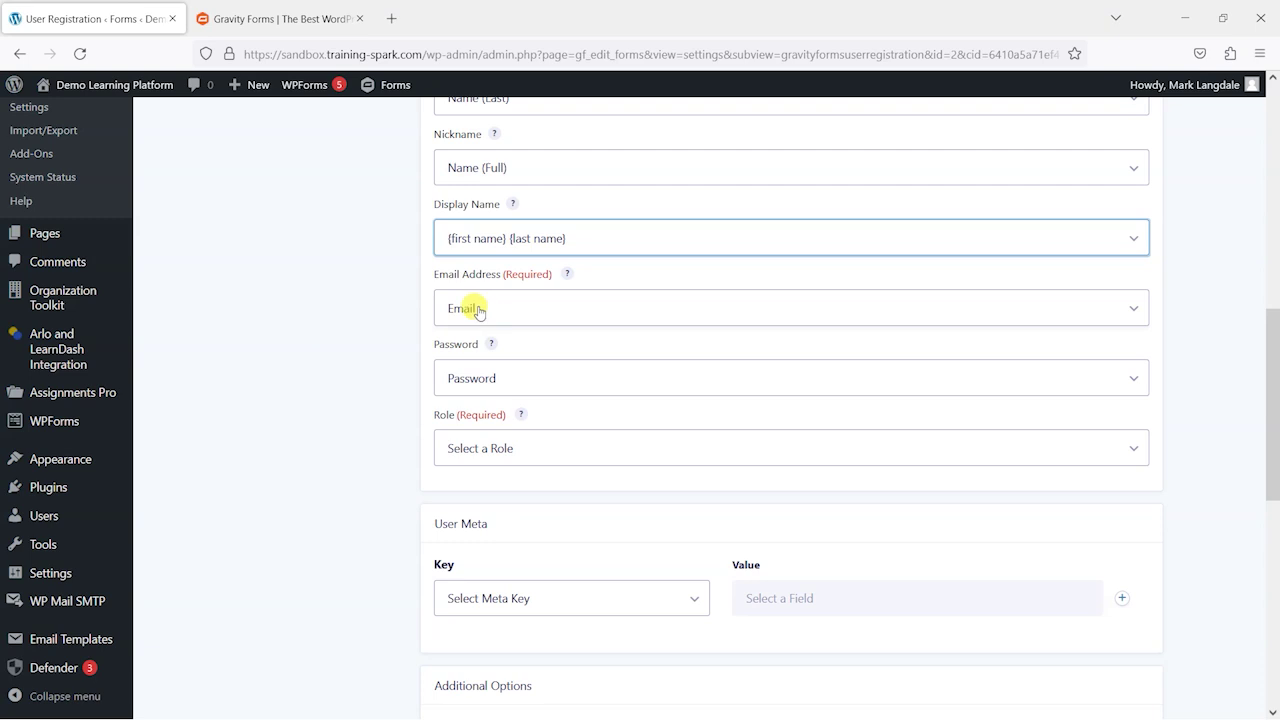
scroll(362, 325, down, 1)
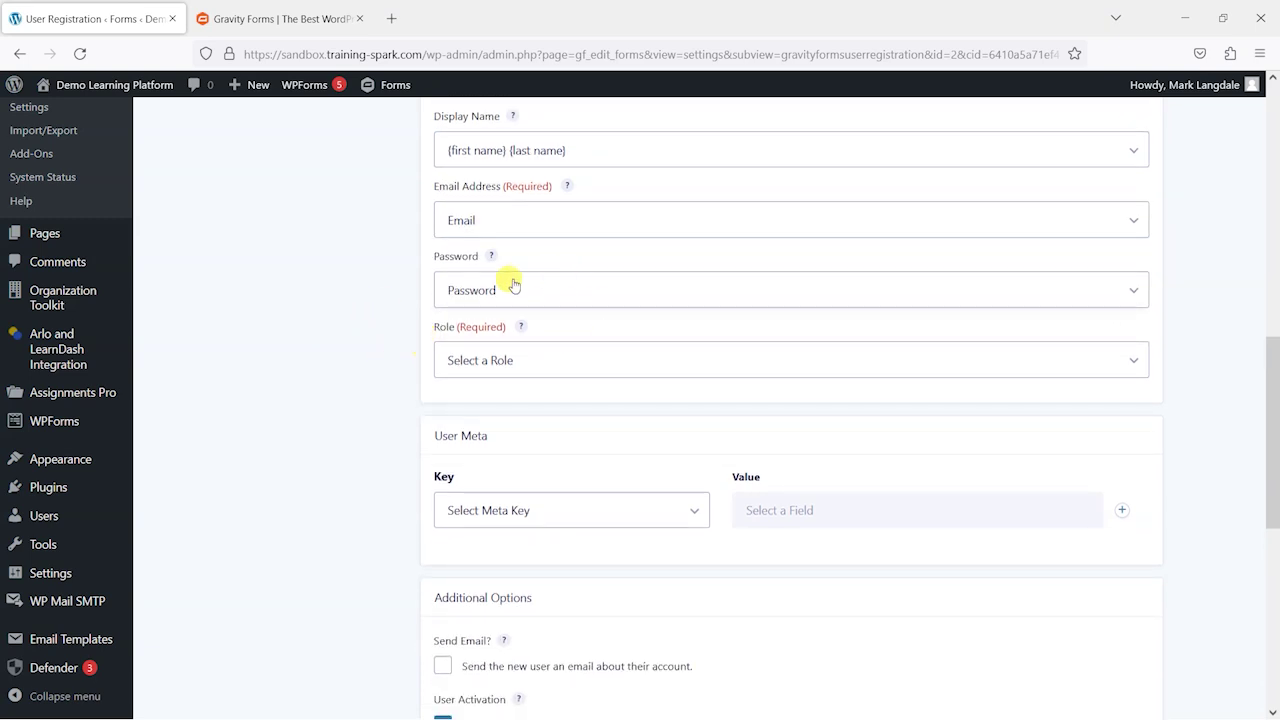
click(503, 289)
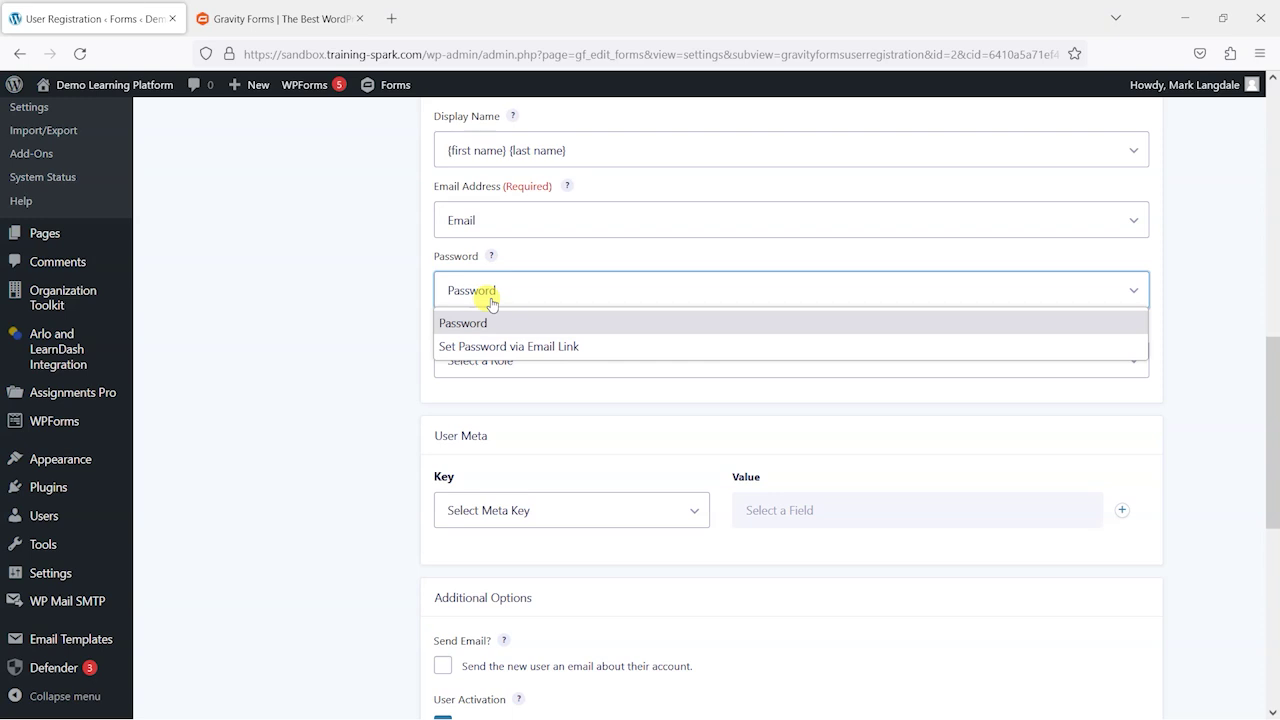
click(361, 290)
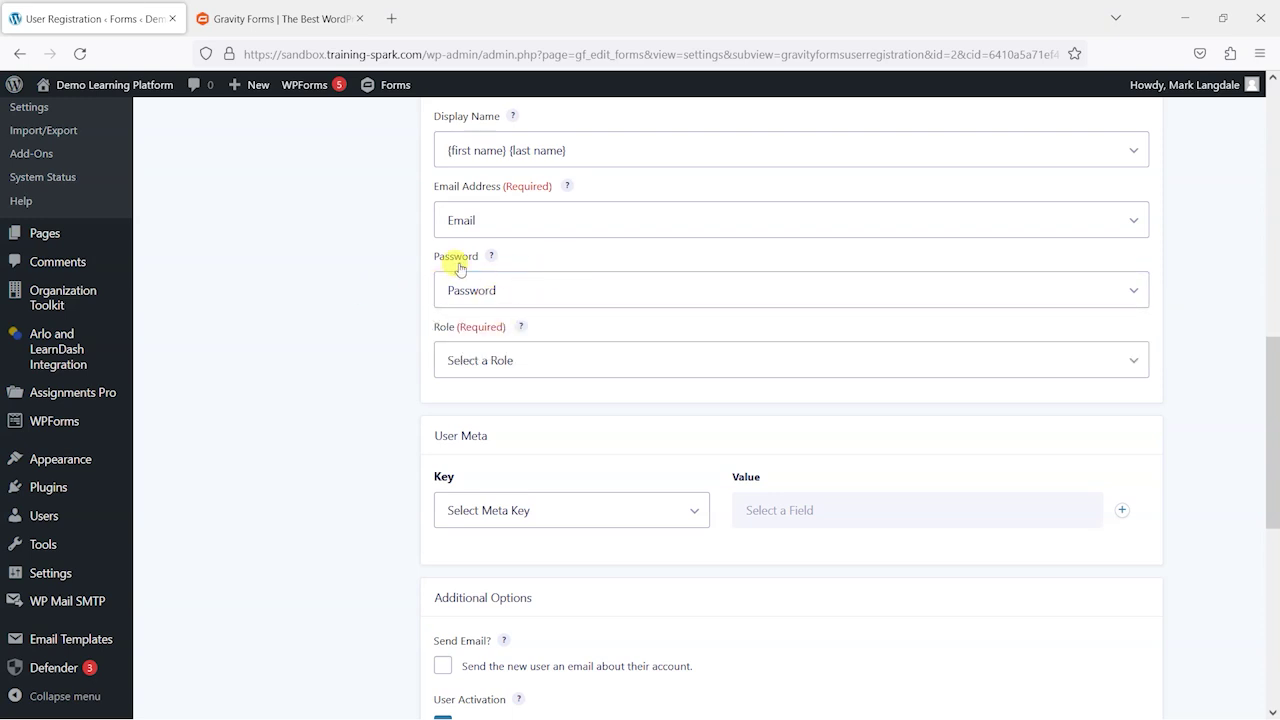
click(505, 286)
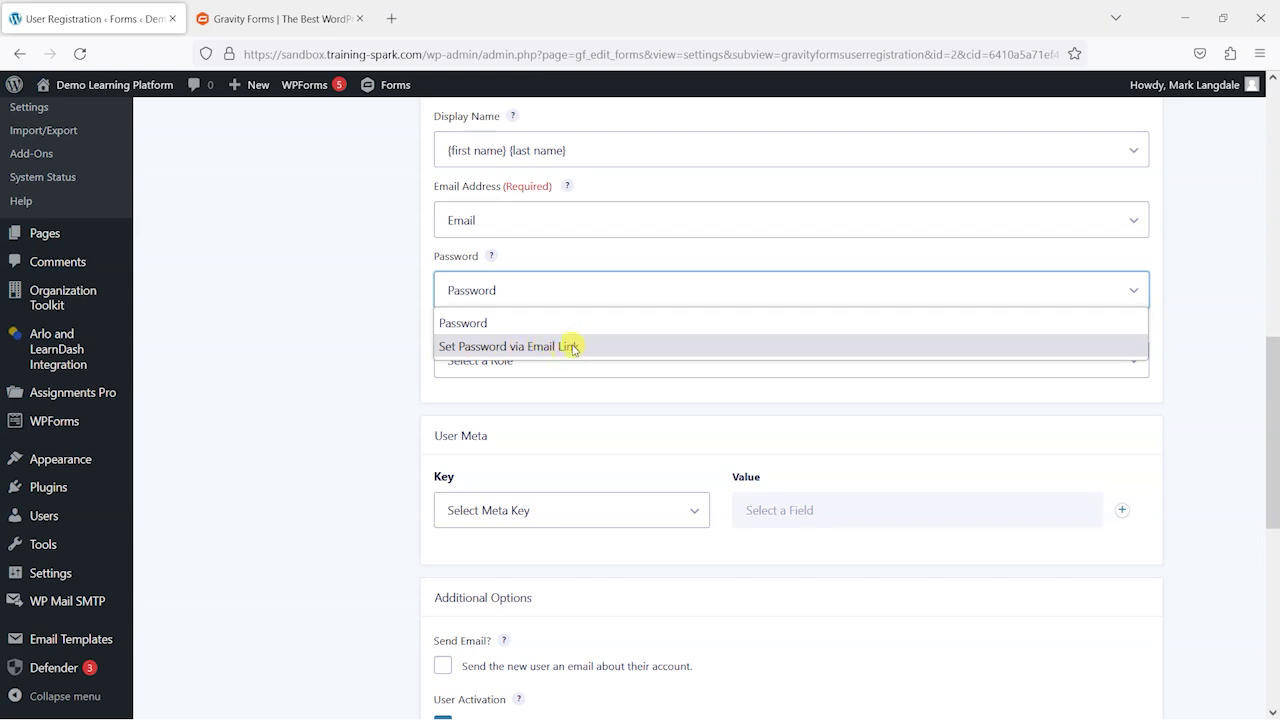
click(360, 294)
click(548, 370)
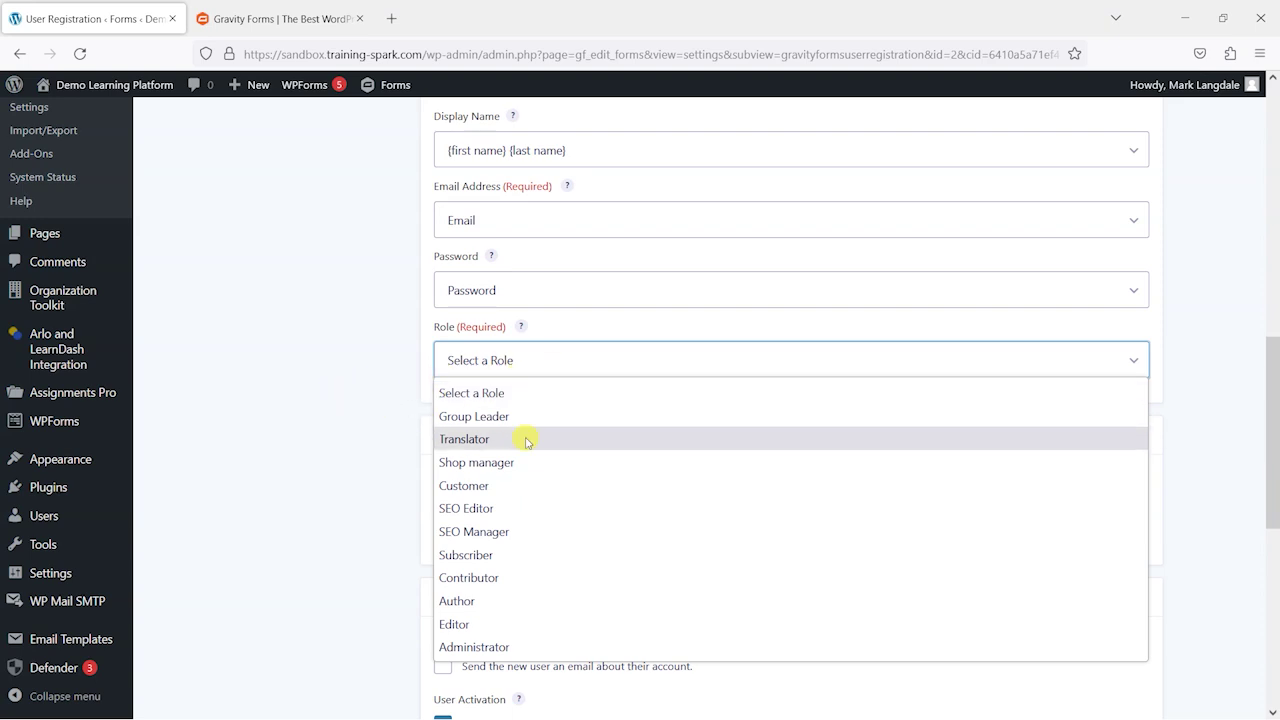
click(477, 558)
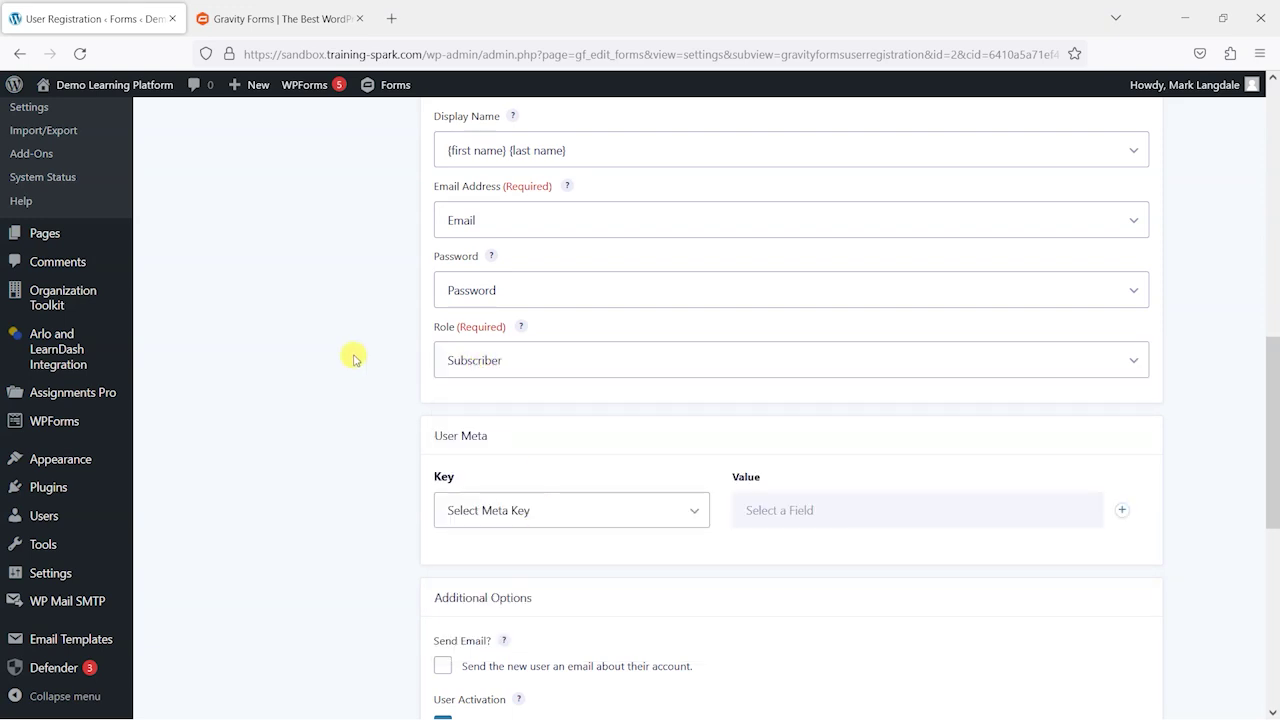
Step: Add a user meta entry with key Website filled from the form's Website field
scroll(353, 357, down, 1)
scroll(350, 365, up, 2)
scroll(347, 370, down, 2)
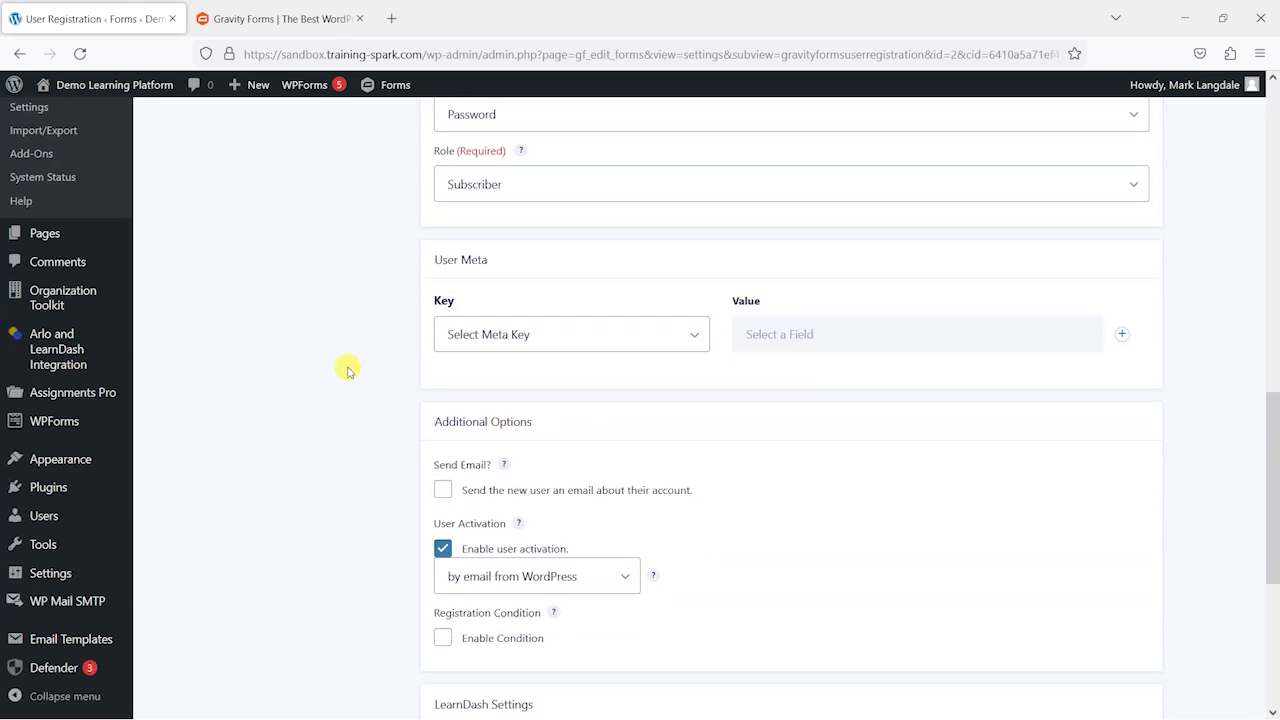
click(524, 337)
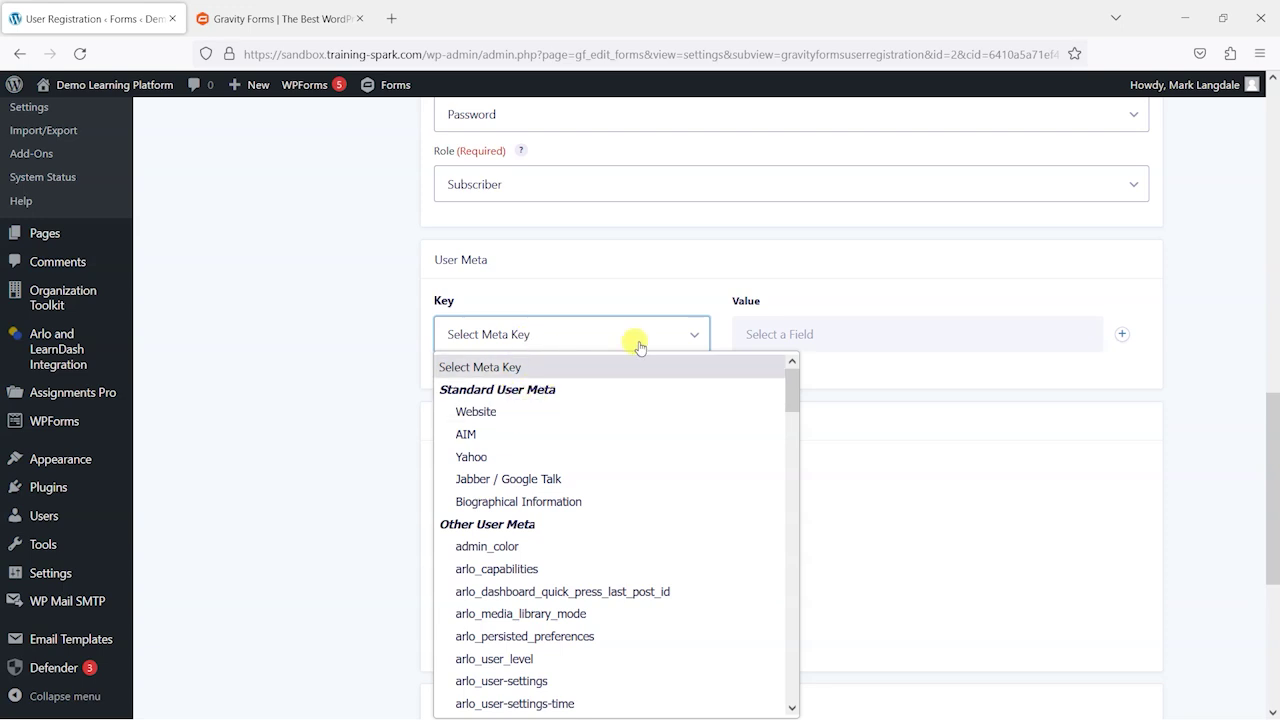
click(515, 412)
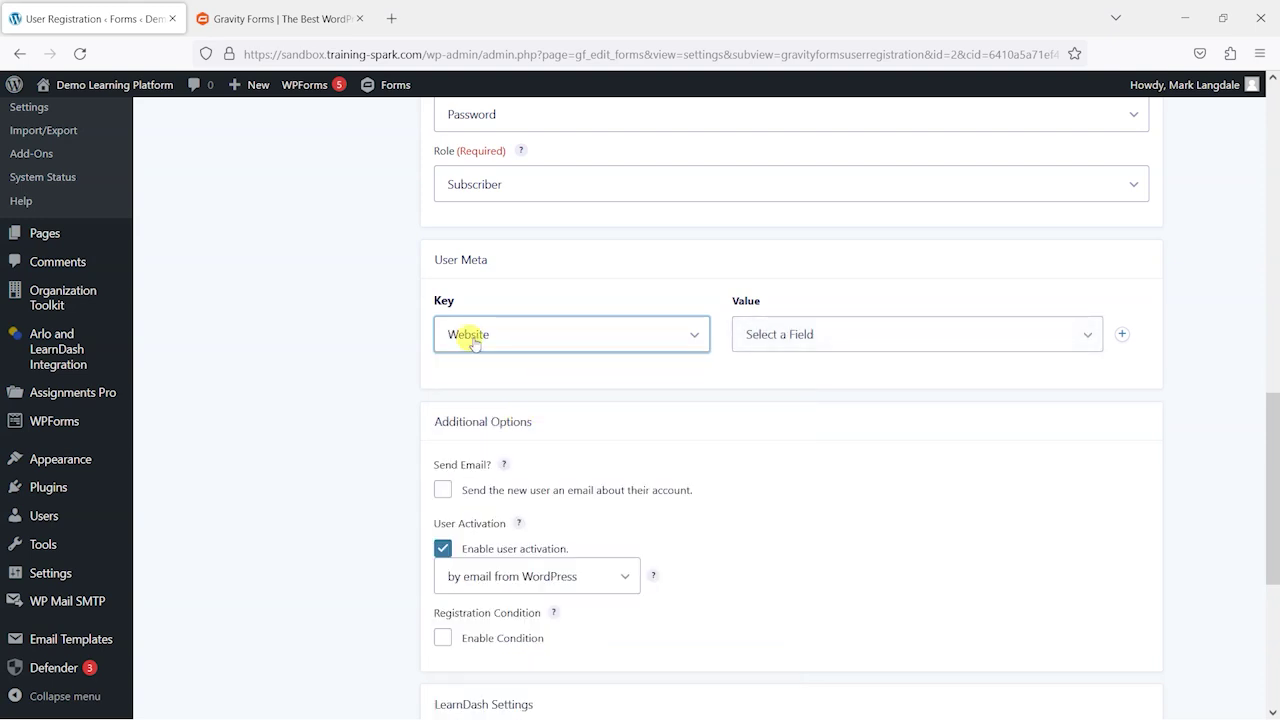
click(880, 345)
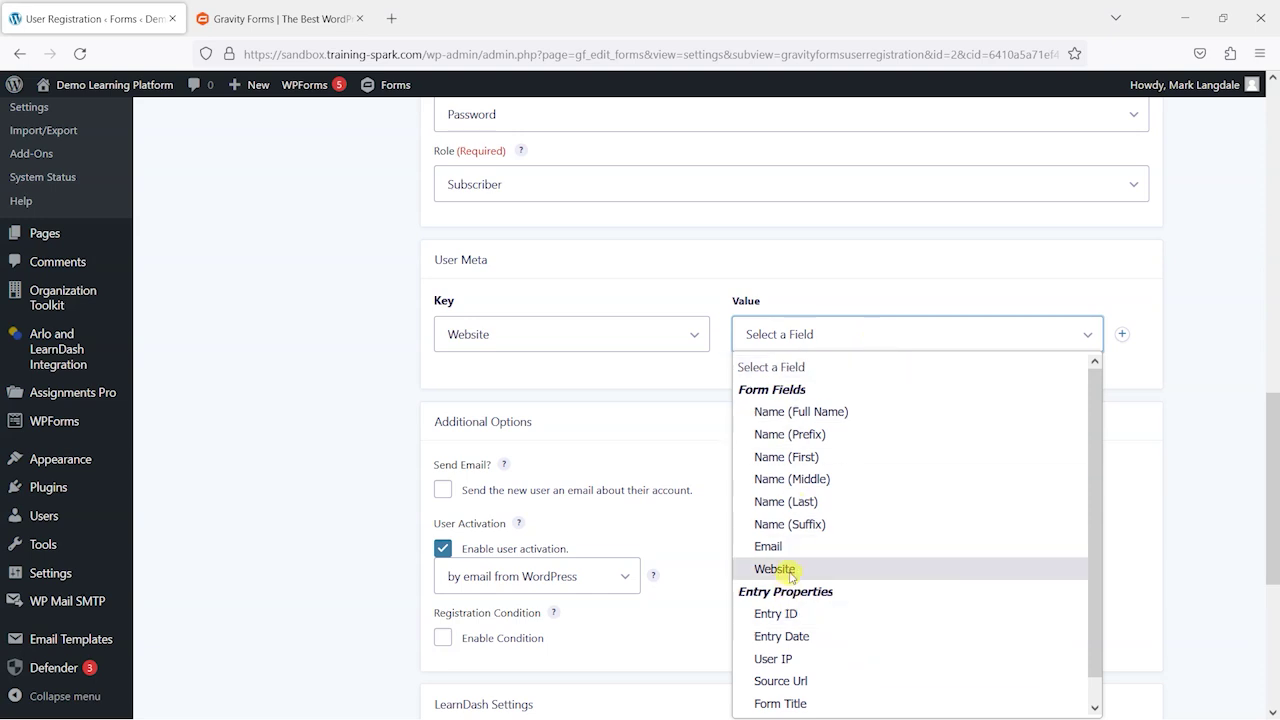
click(775, 569)
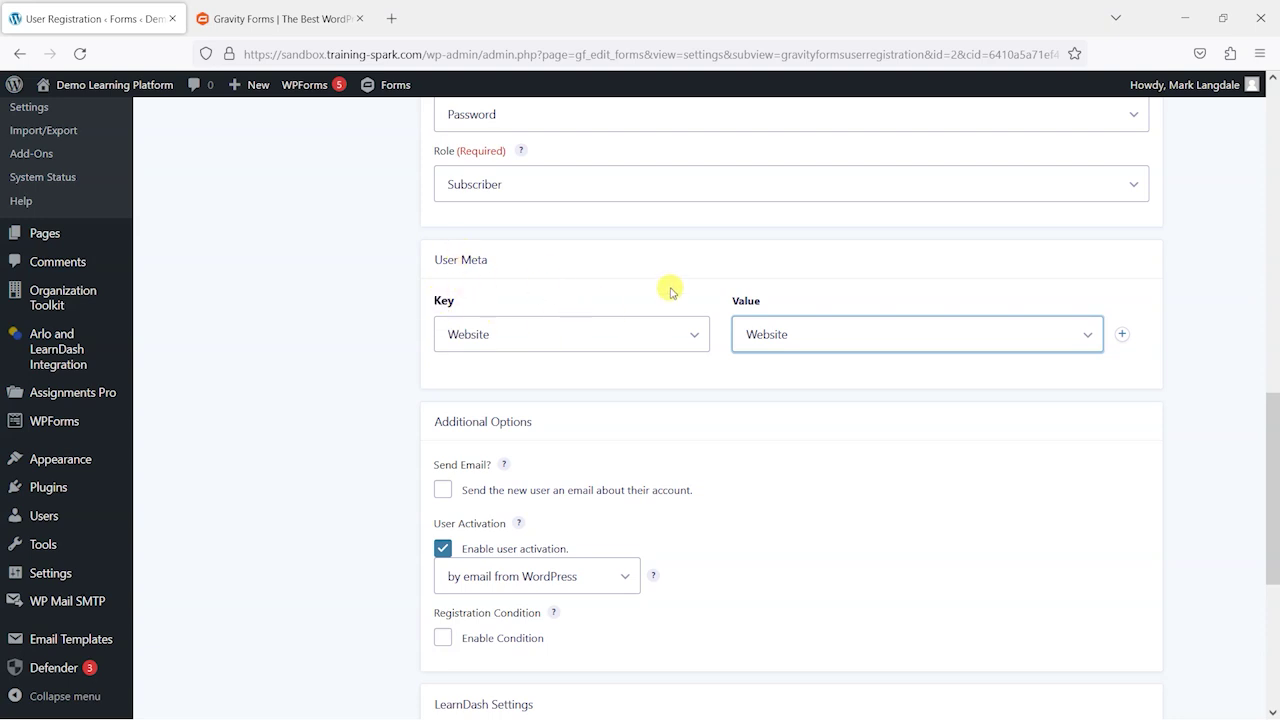
click(366, 300)
scroll(366, 296, down, 3)
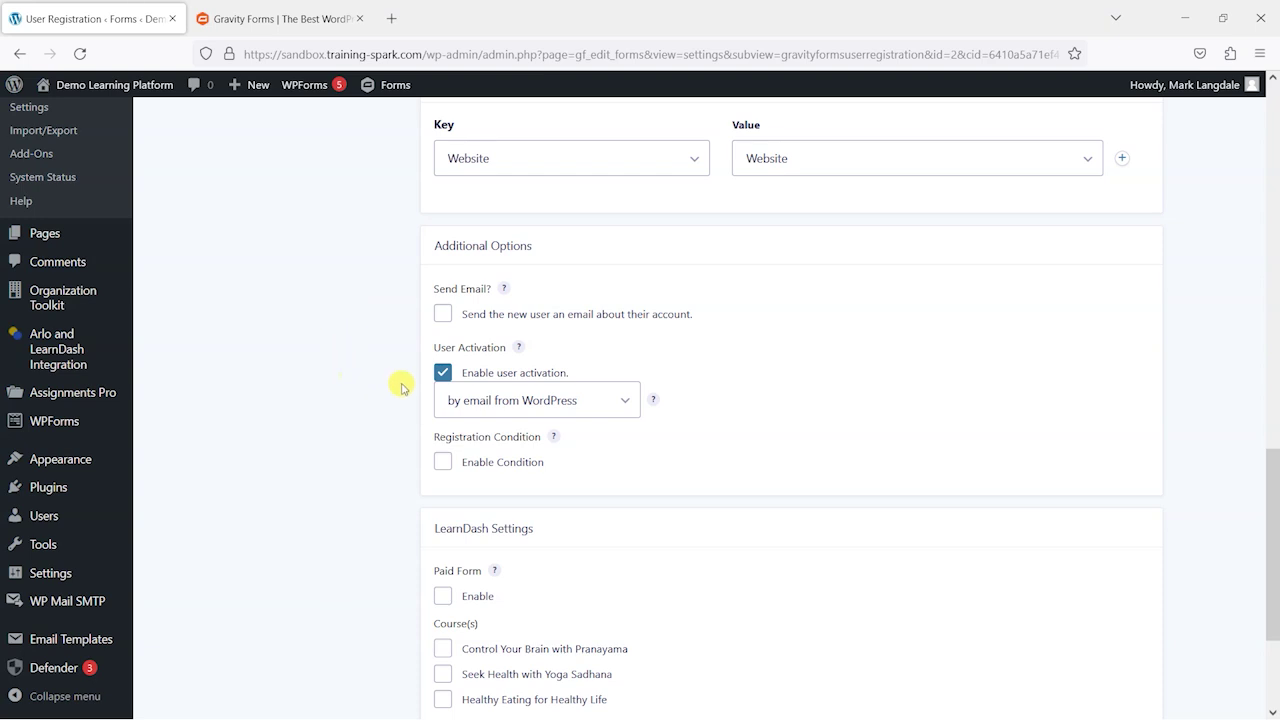
Step: Turn on Send Email so new users get their account email from WordPress
click(575, 316)
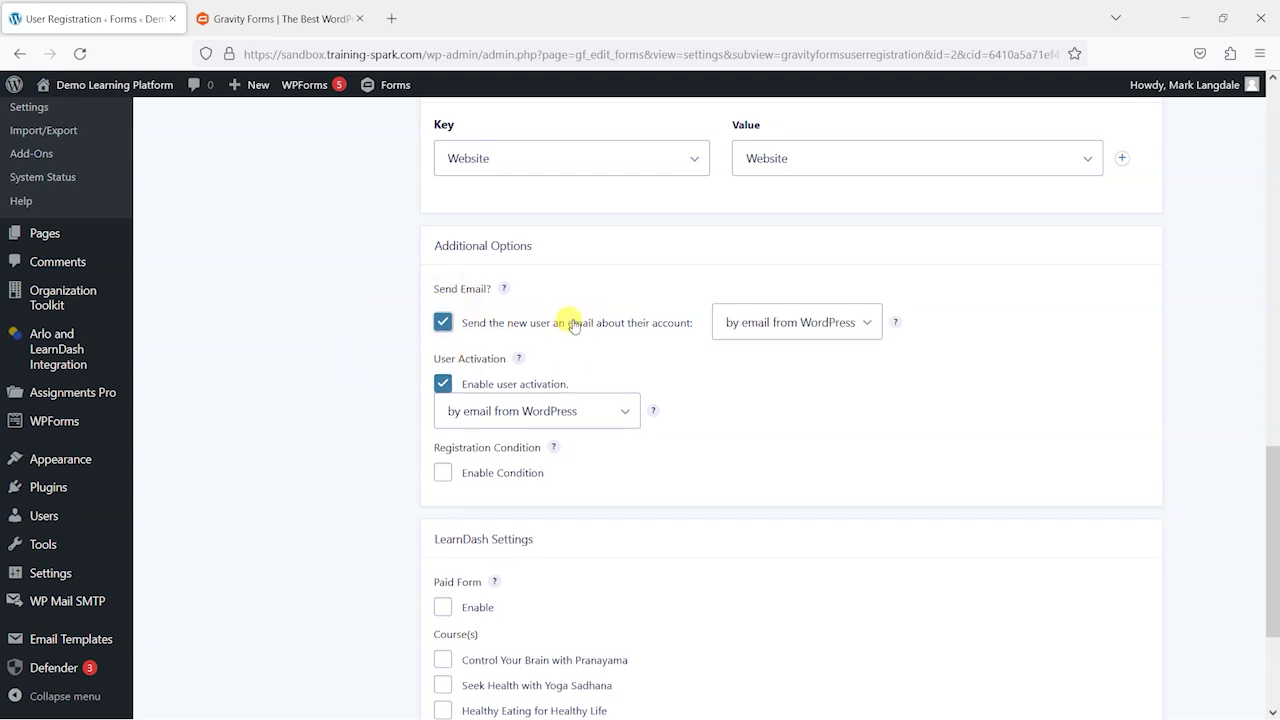
click(810, 324)
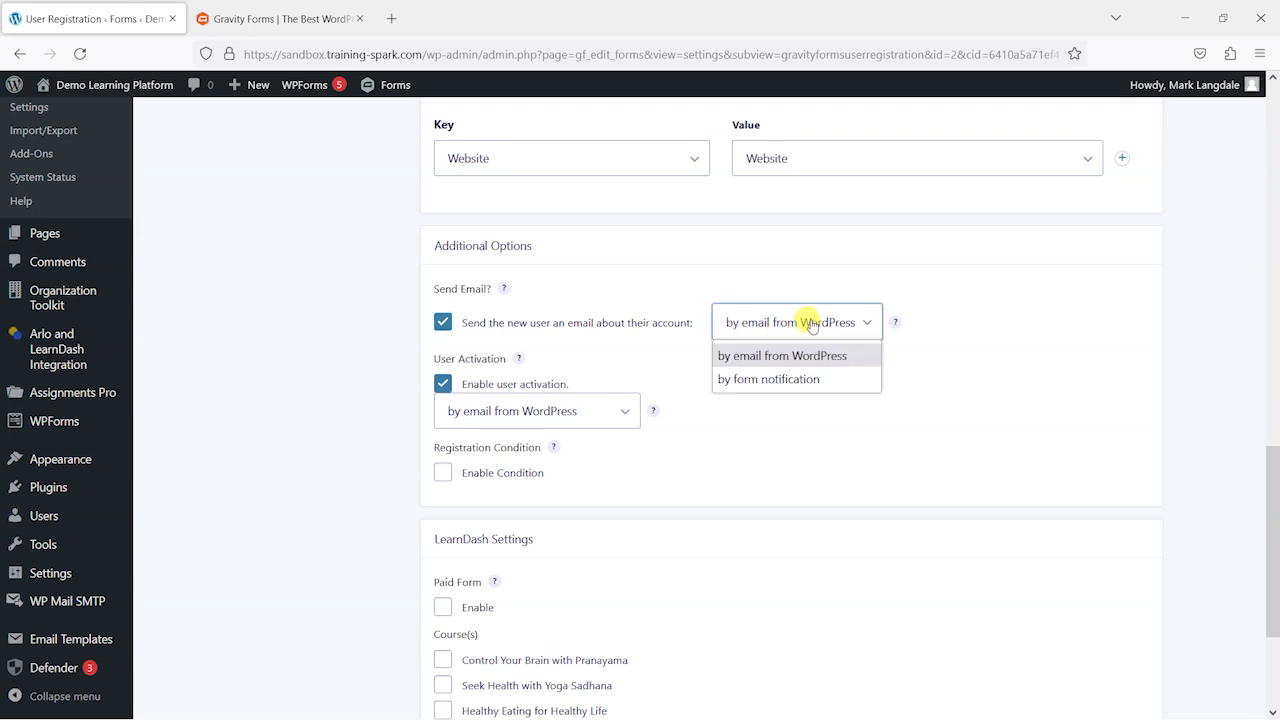
click(811, 325)
scroll(290, 363, down, 1)
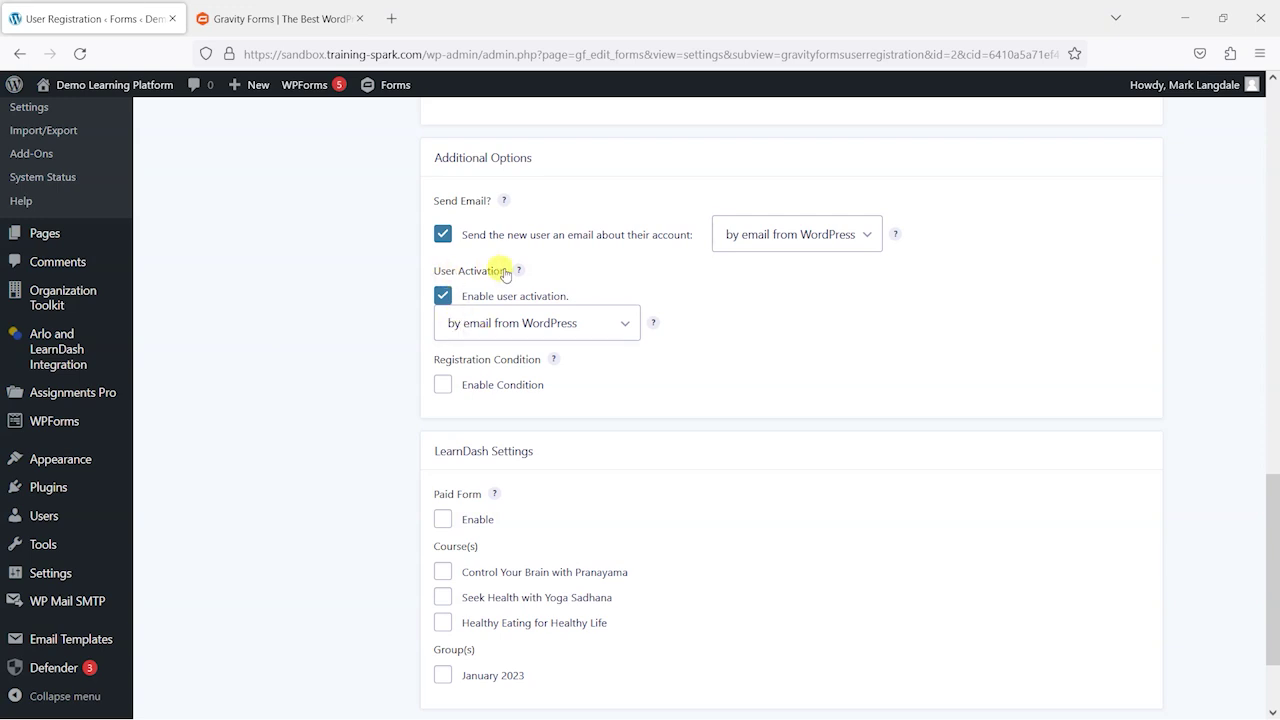
Step: Switch off user activation and leave the activation method unchanged
click(531, 324)
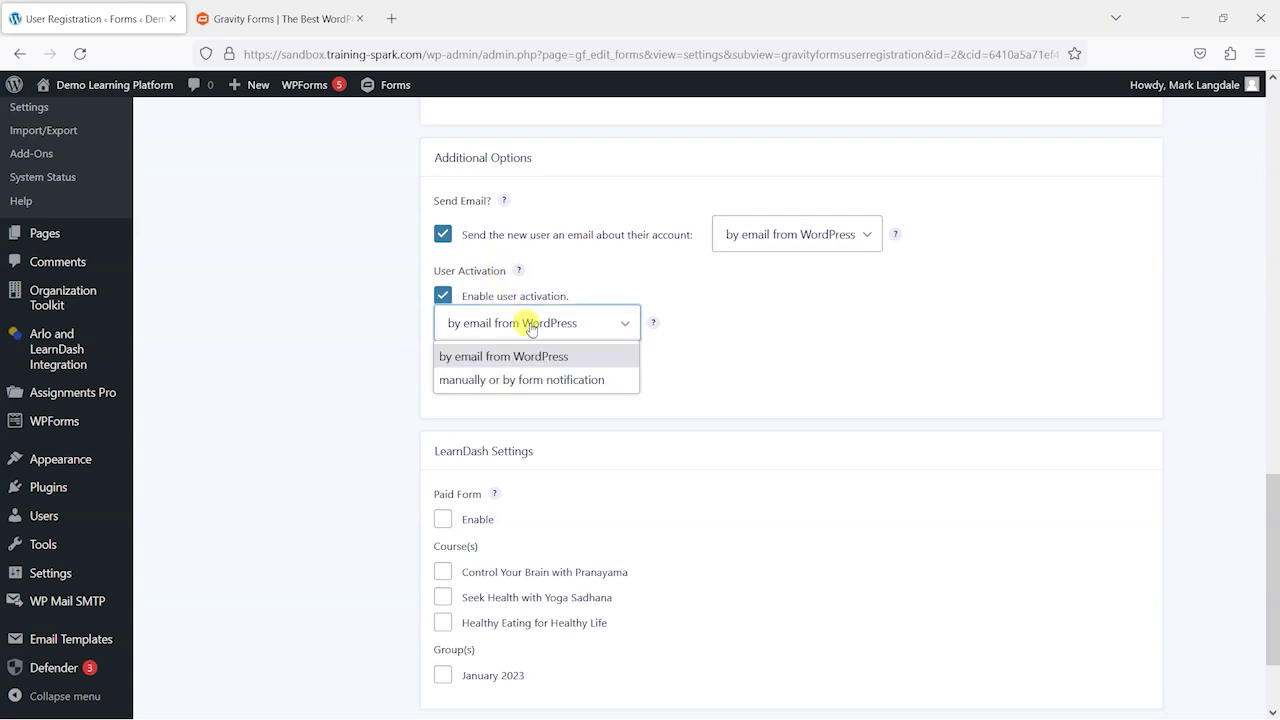
click(352, 307)
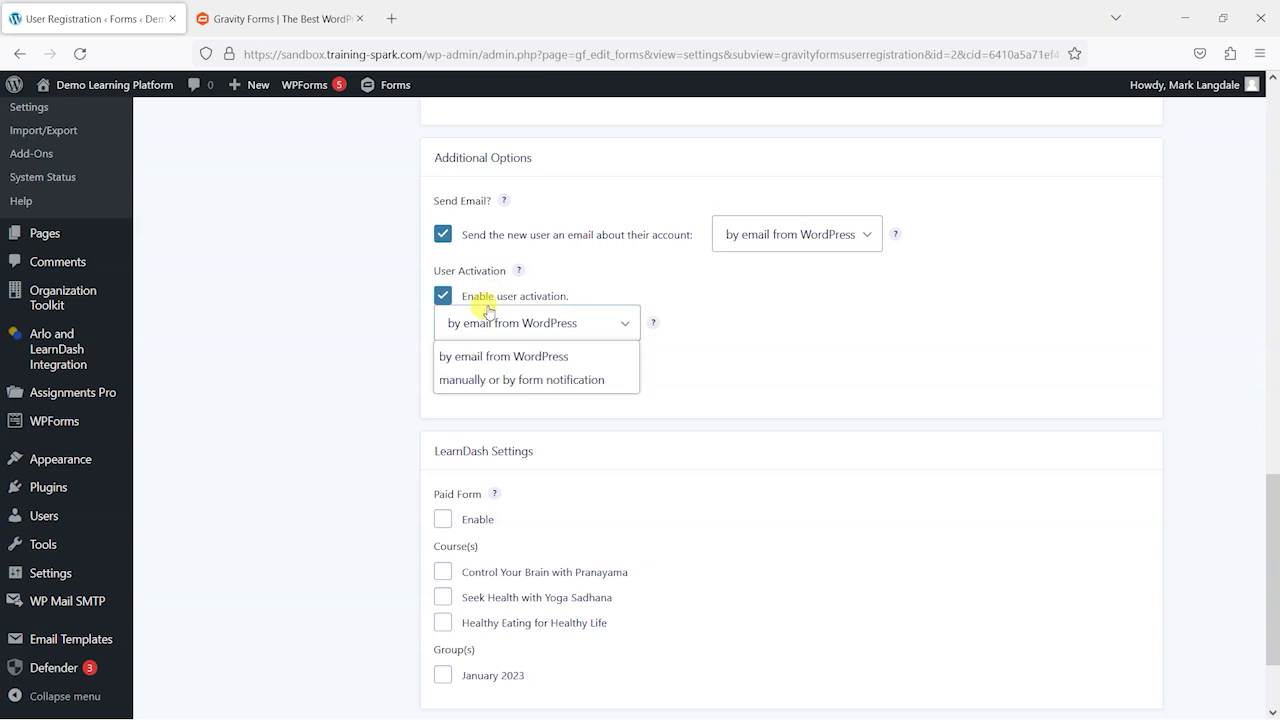
click(441, 297)
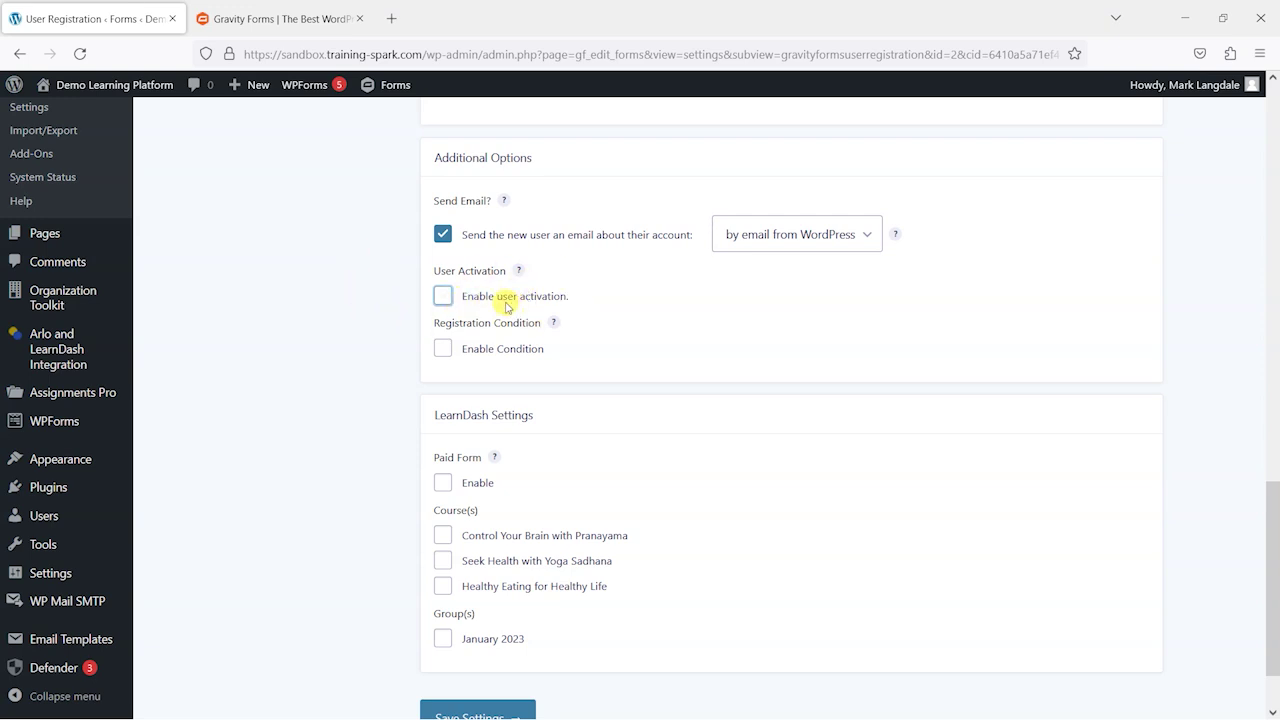
Step: Enable a registration condition on the Email field using the contains operator
scroll(341, 304, down, 1)
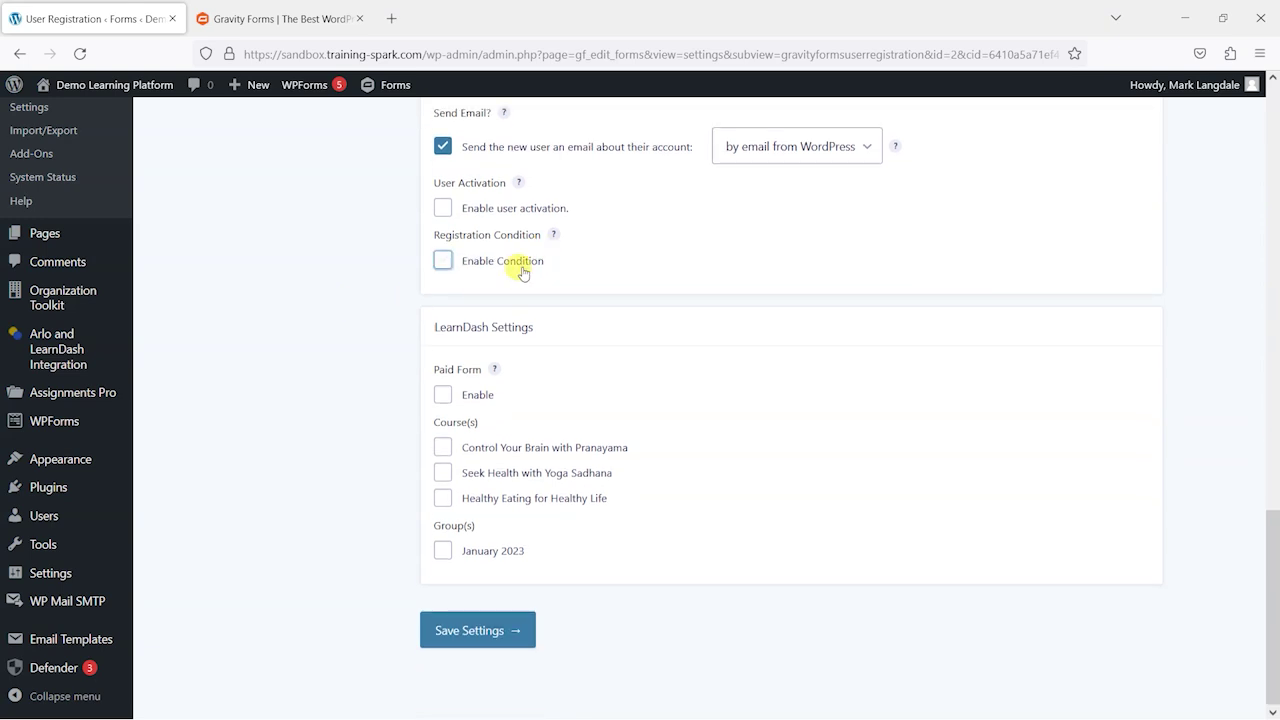
click(508, 260)
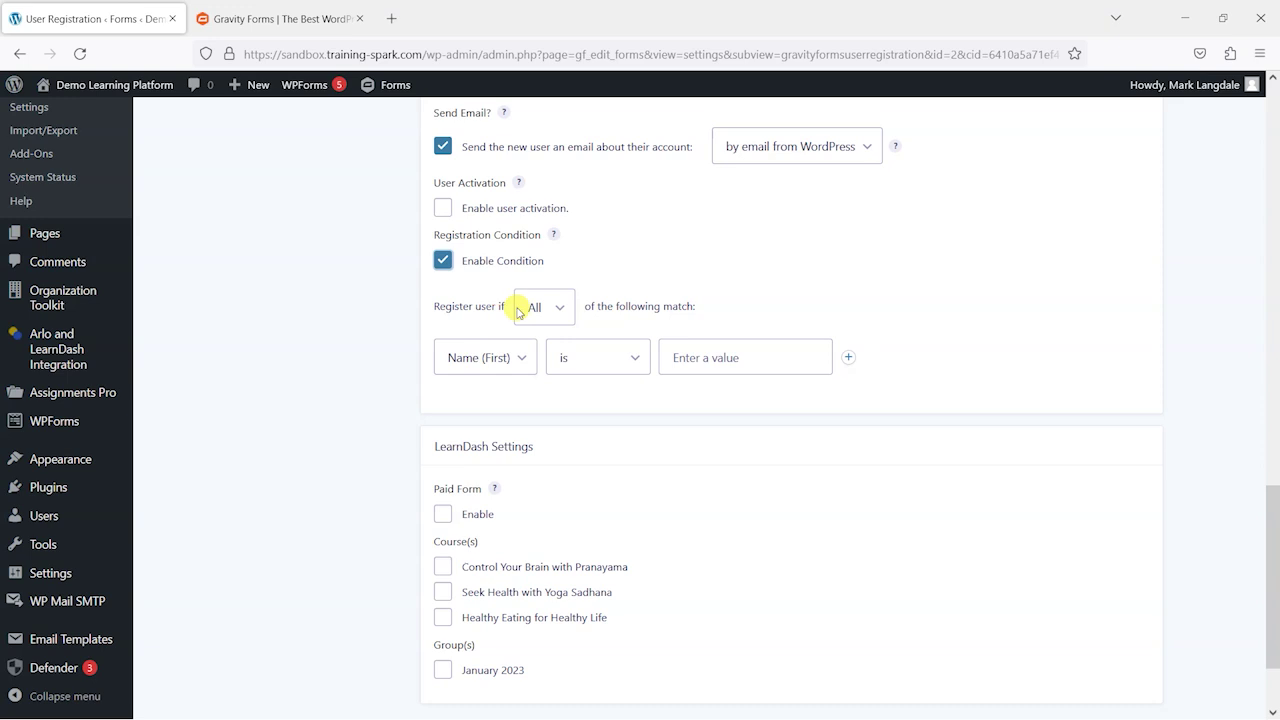
click(503, 365)
click(483, 439)
click(605, 366)
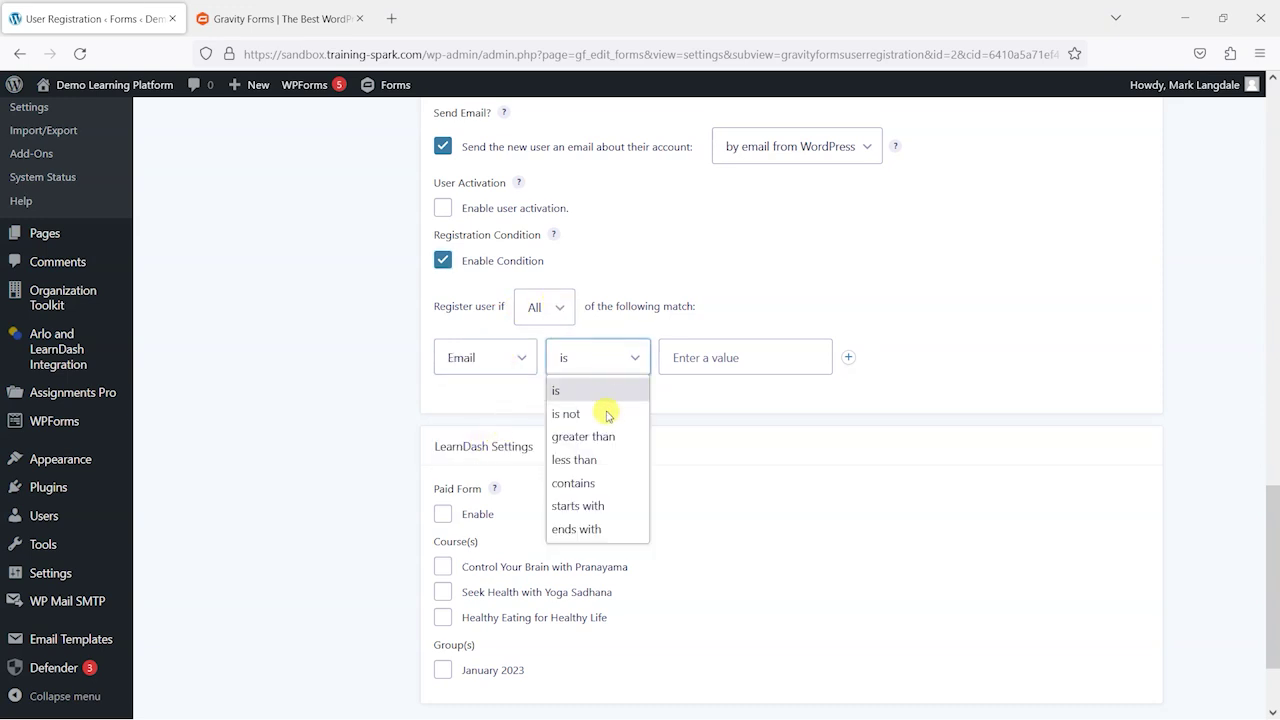
click(574, 483)
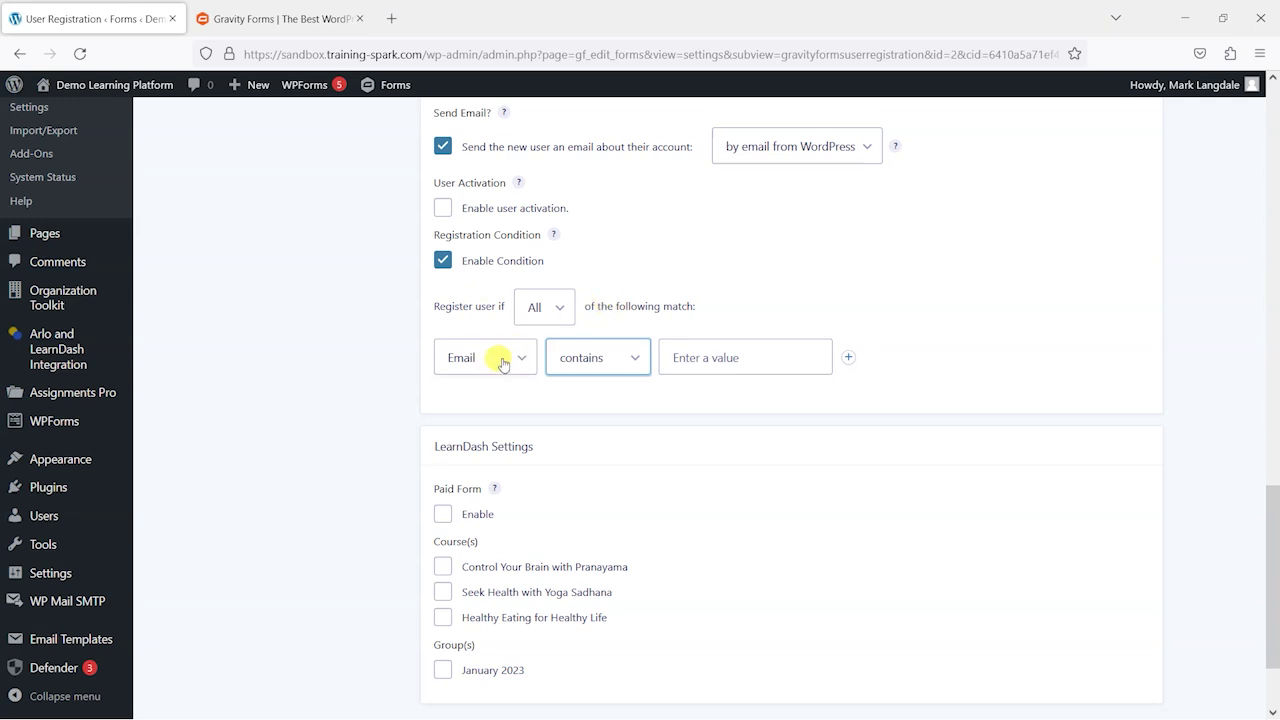
click(694, 348)
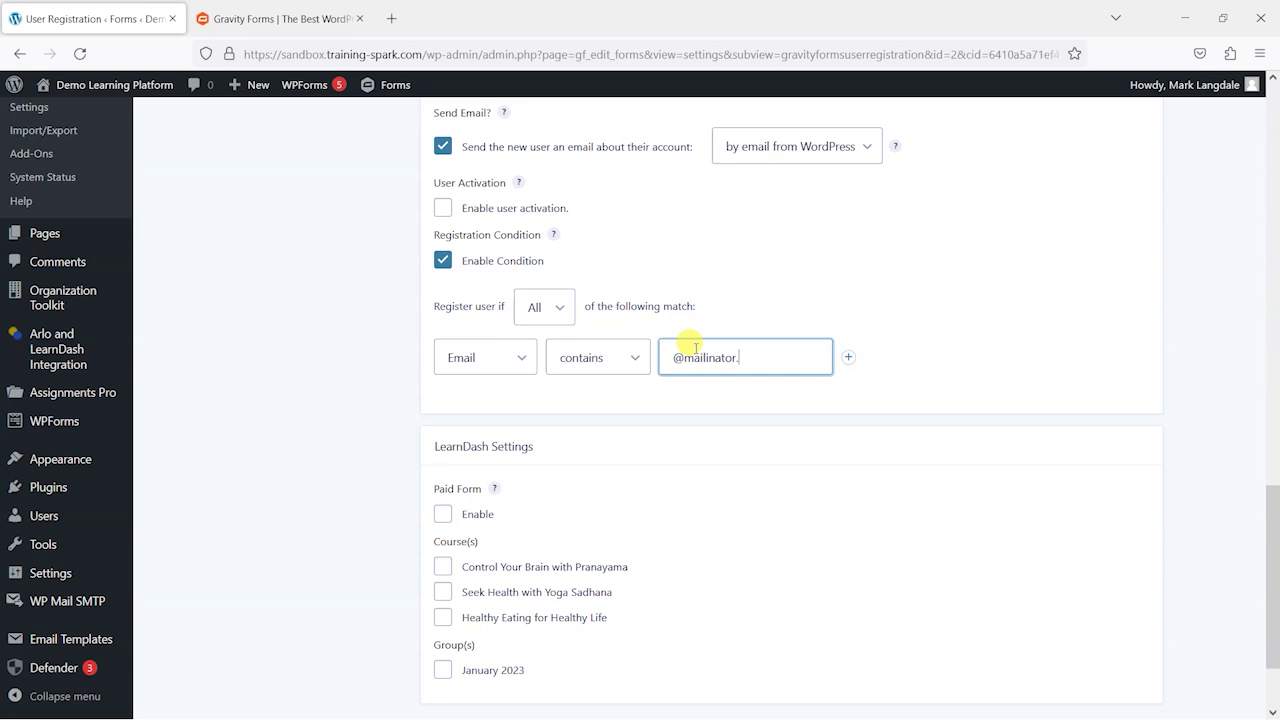
scroll(571, 354, up, 4)
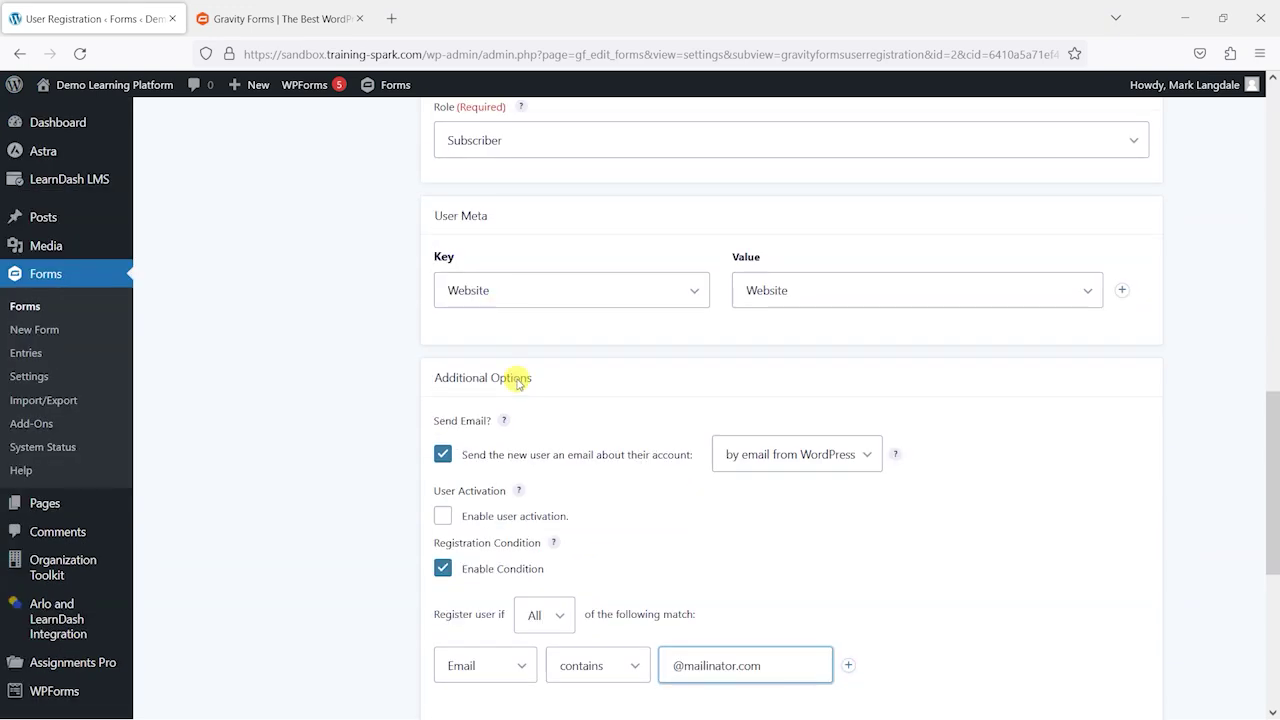
scroll(555, 418, down, 5)
scroll(583, 352, up, 1)
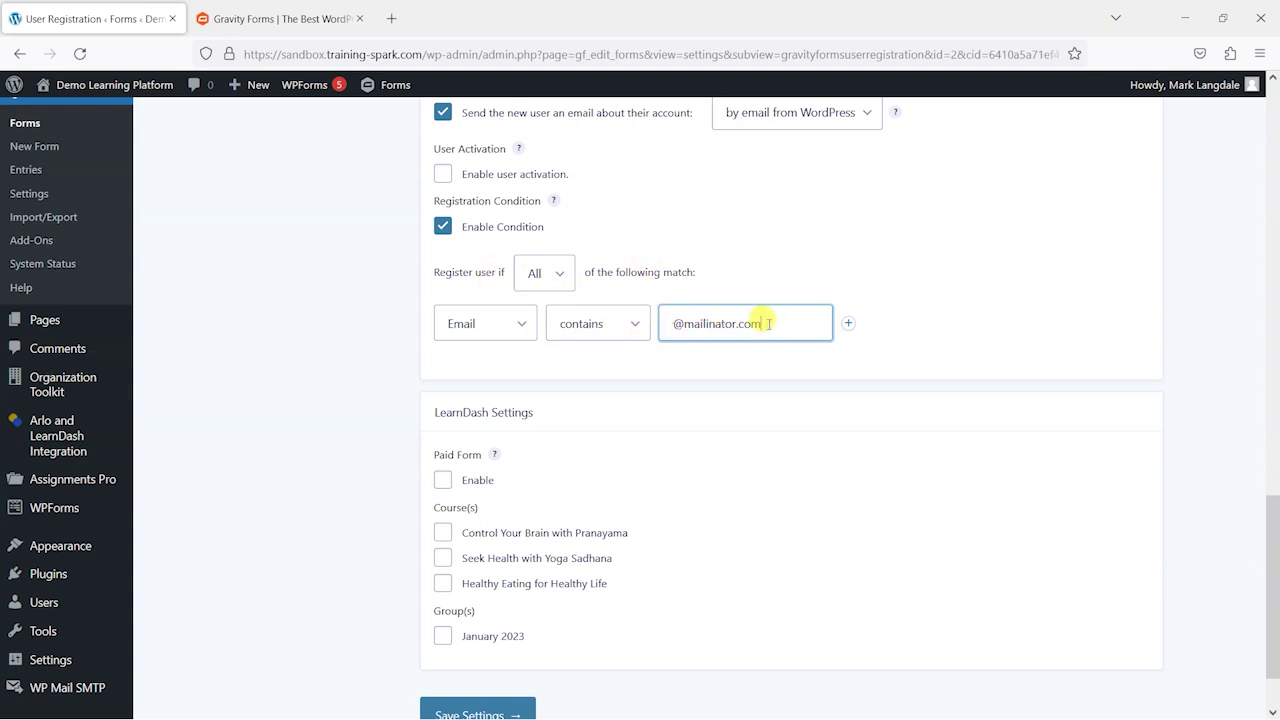
click(518, 328)
click(518, 328)
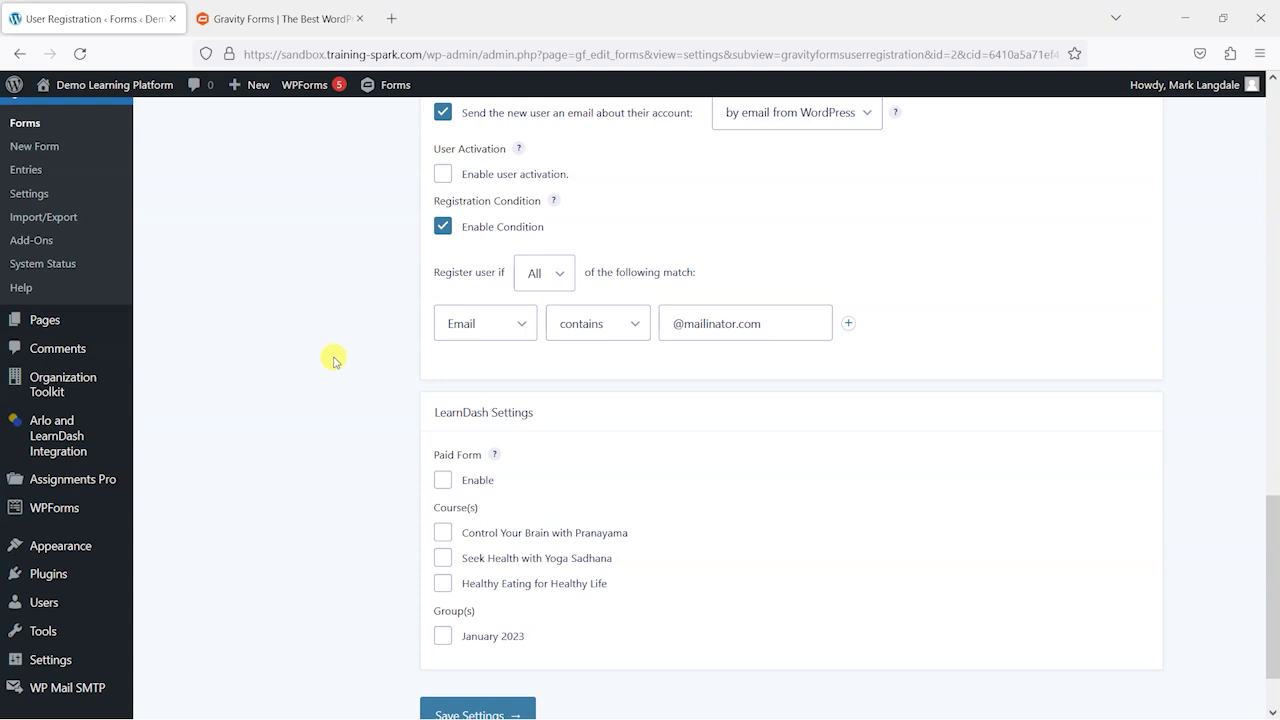
Step: Leave Paid Form off and Control Your Brain with Pranayama unticked; tick Seek Health with Yoga Sadhana and Healthy Eating for Healthy Life
scroll(330, 358, down, 2)
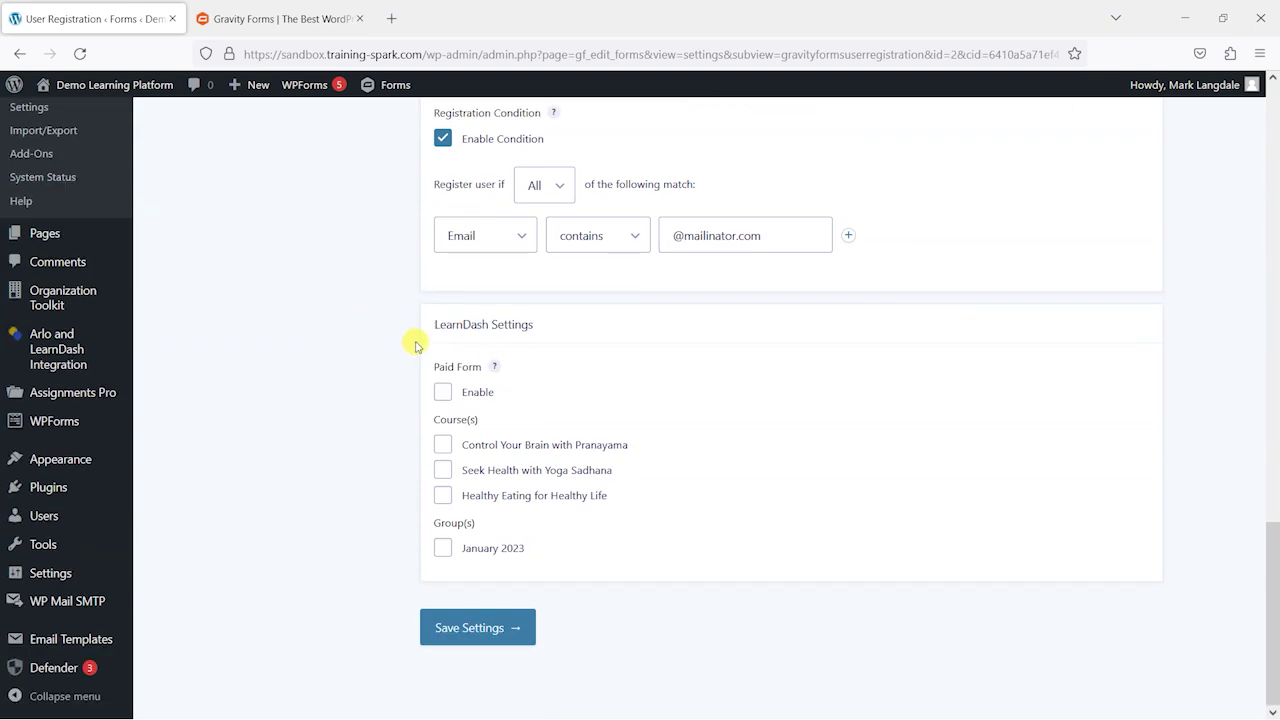
click(443, 391)
mouse_move(495, 368)
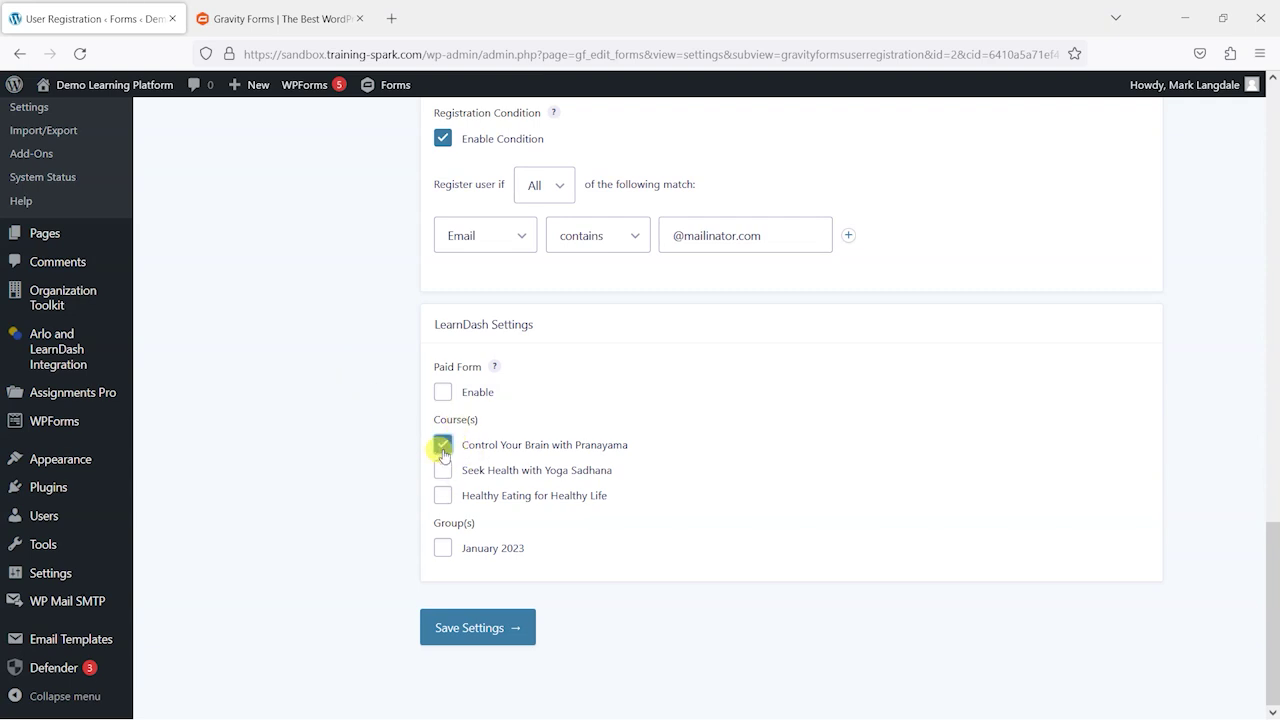
click(443, 452)
click(443, 470)
click(444, 500)
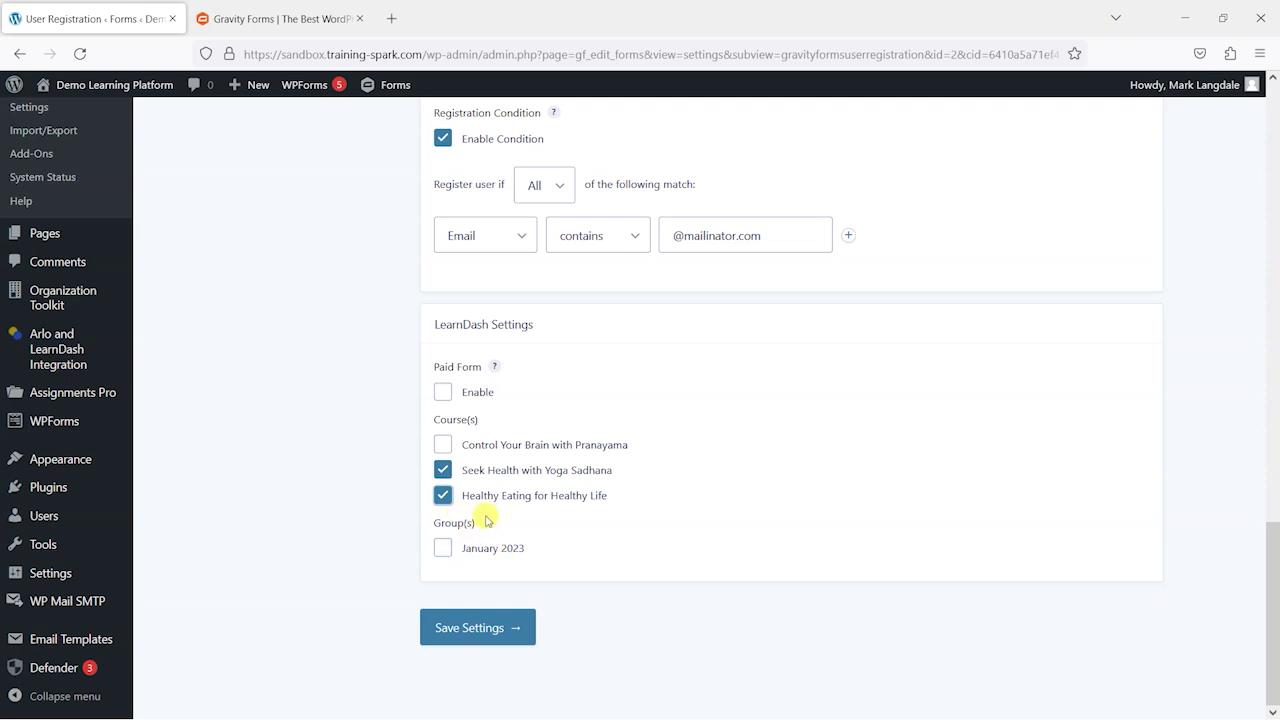
scroll(460, 365, up, 7)
scroll(434, 420, down, 7)
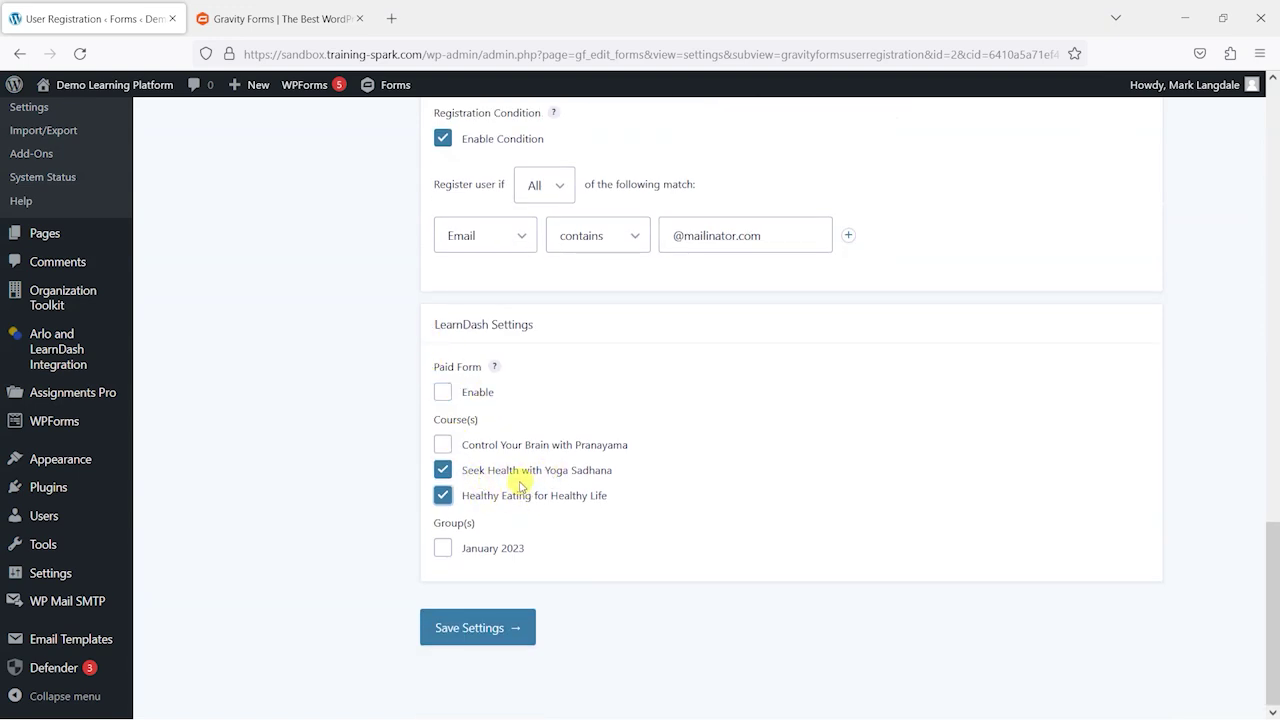
Step: Save the registration feed and create a new page titled 'LearnDash Registation'
click(475, 627)
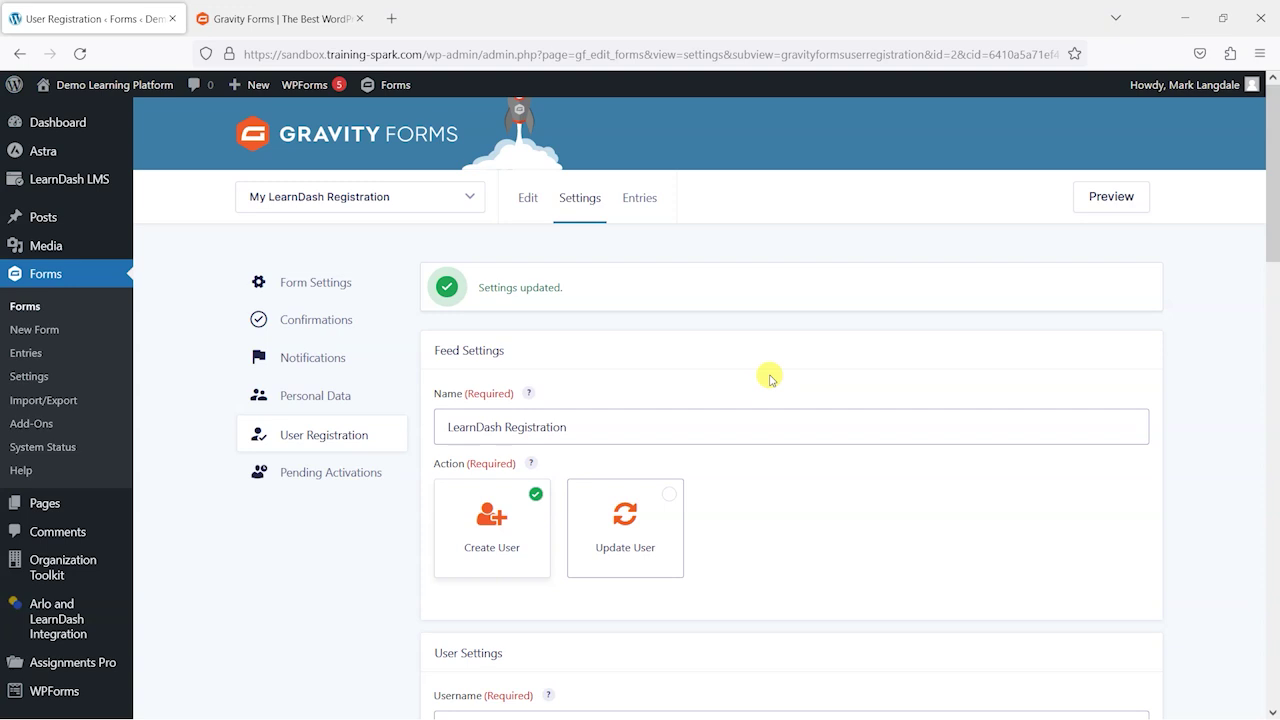
mouse_move(250, 84)
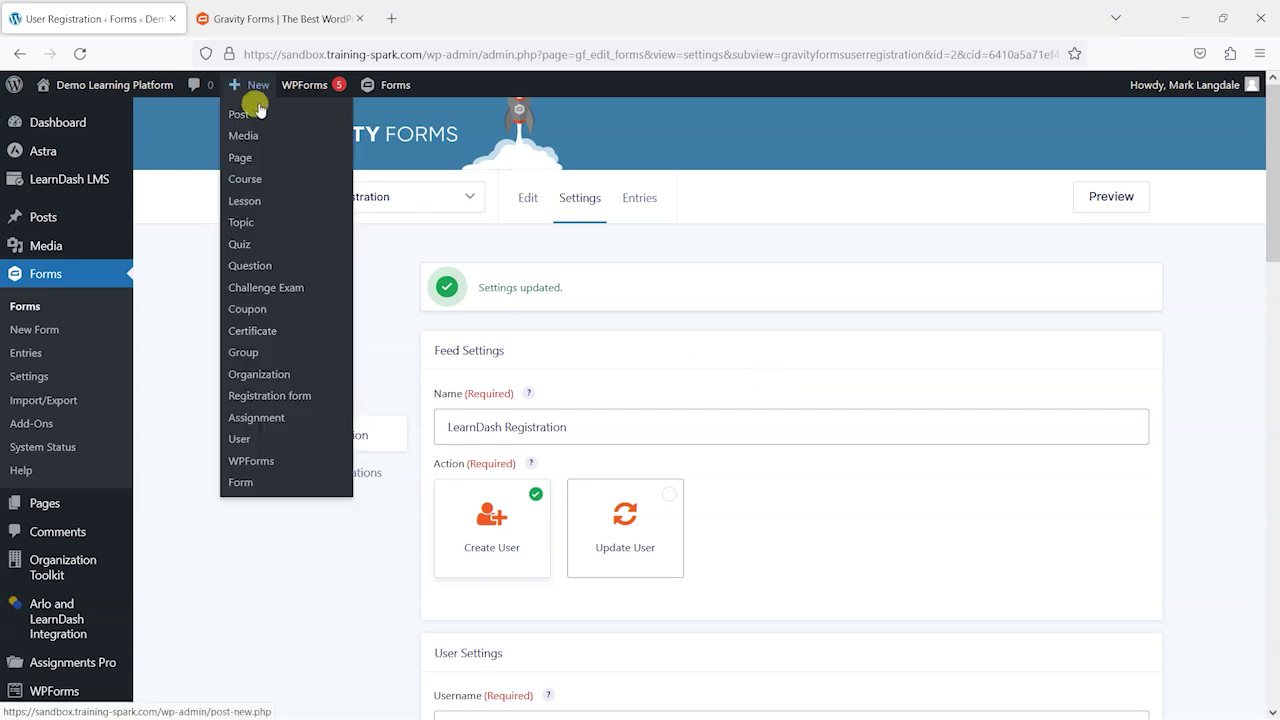
click(256, 165)
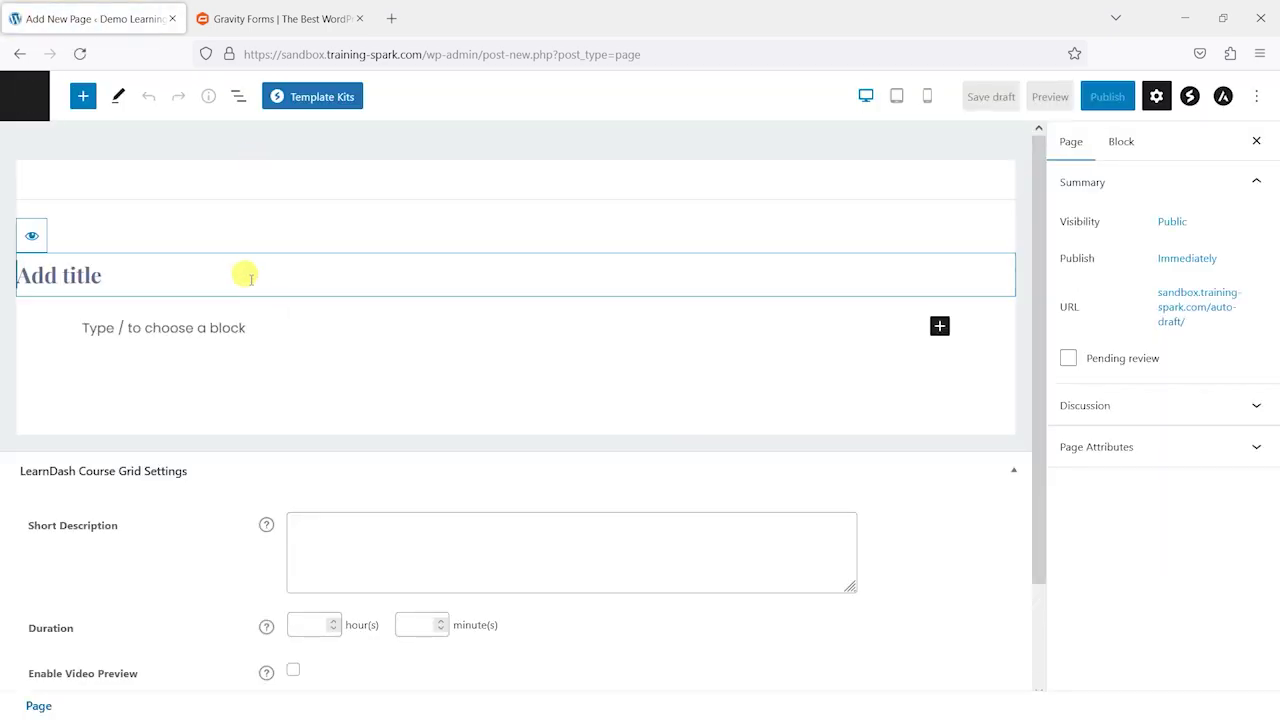
click(248, 275)
text(LearnDas)
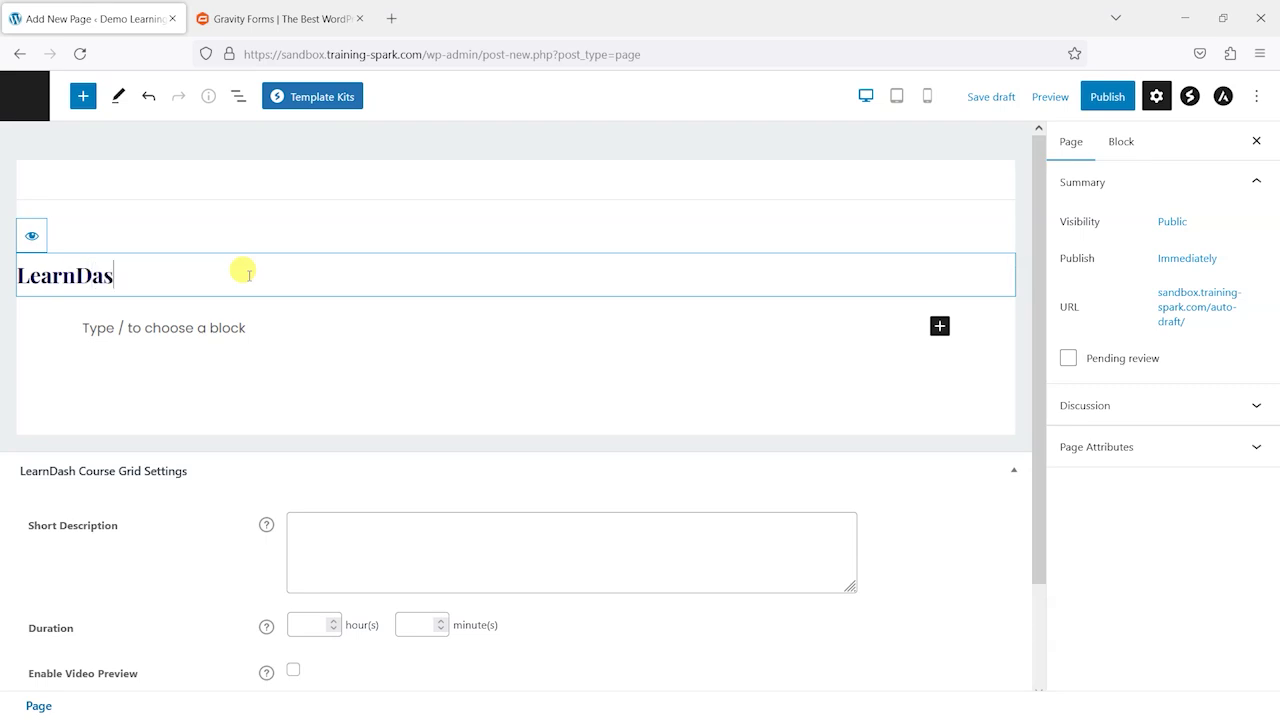
text(h Registation)
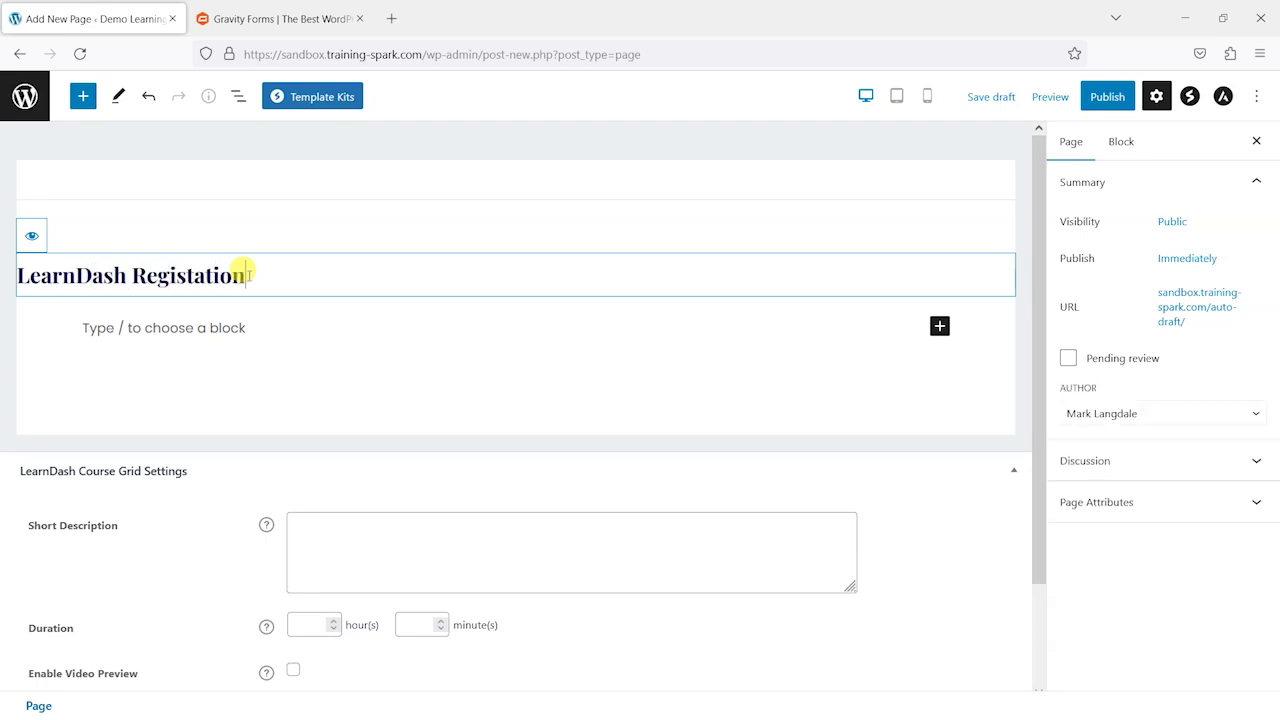
Step: Add a Gravity Forms block displaying the My LearnDash Registration form
click(214, 324)
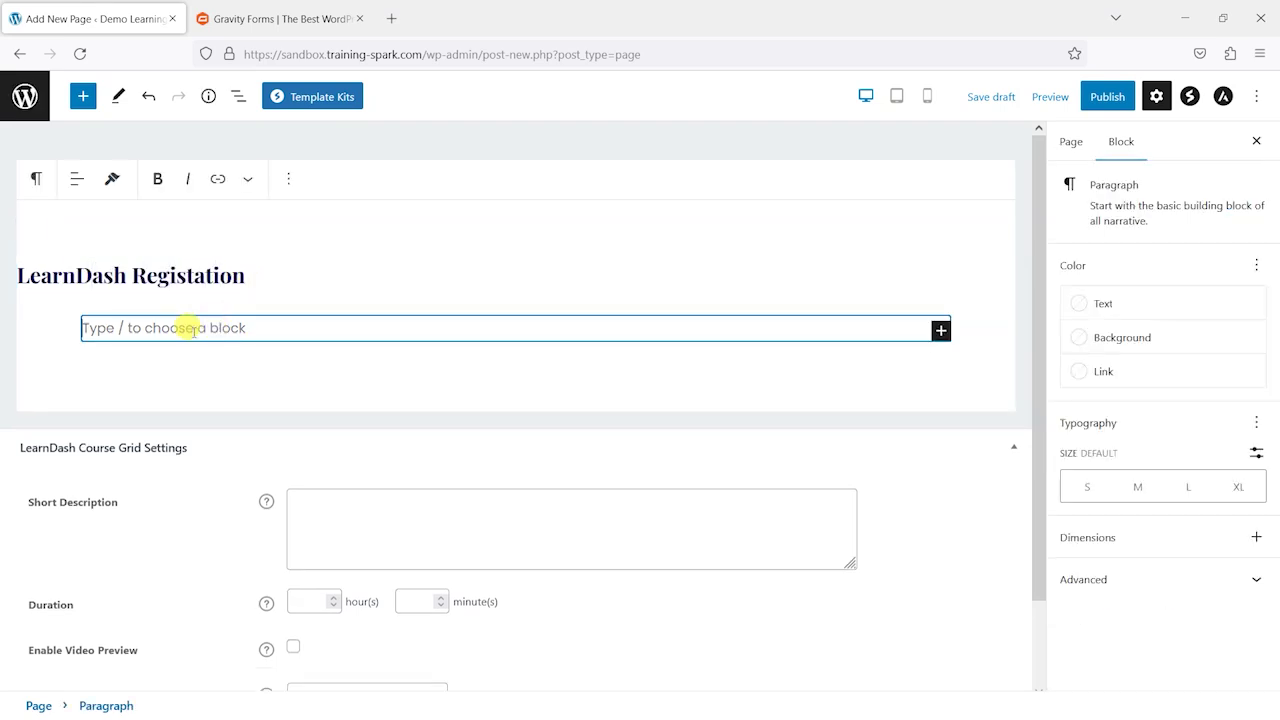
click(941, 329)
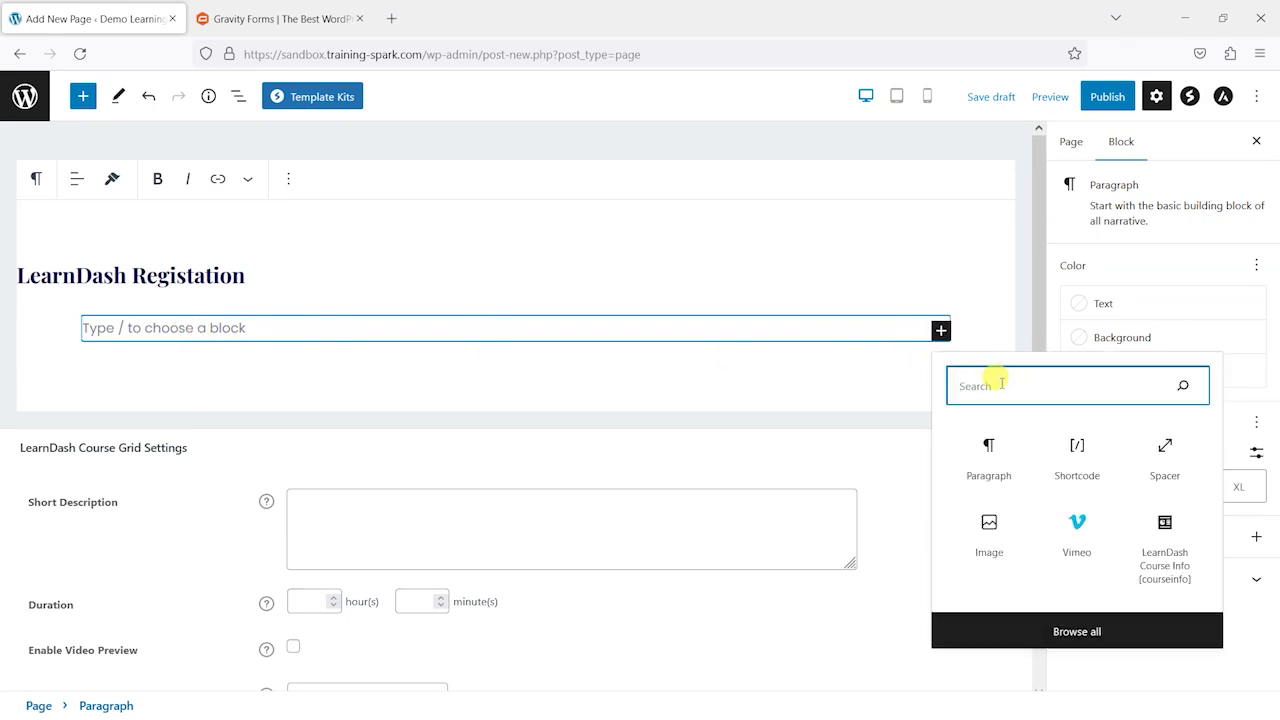
text(grav)
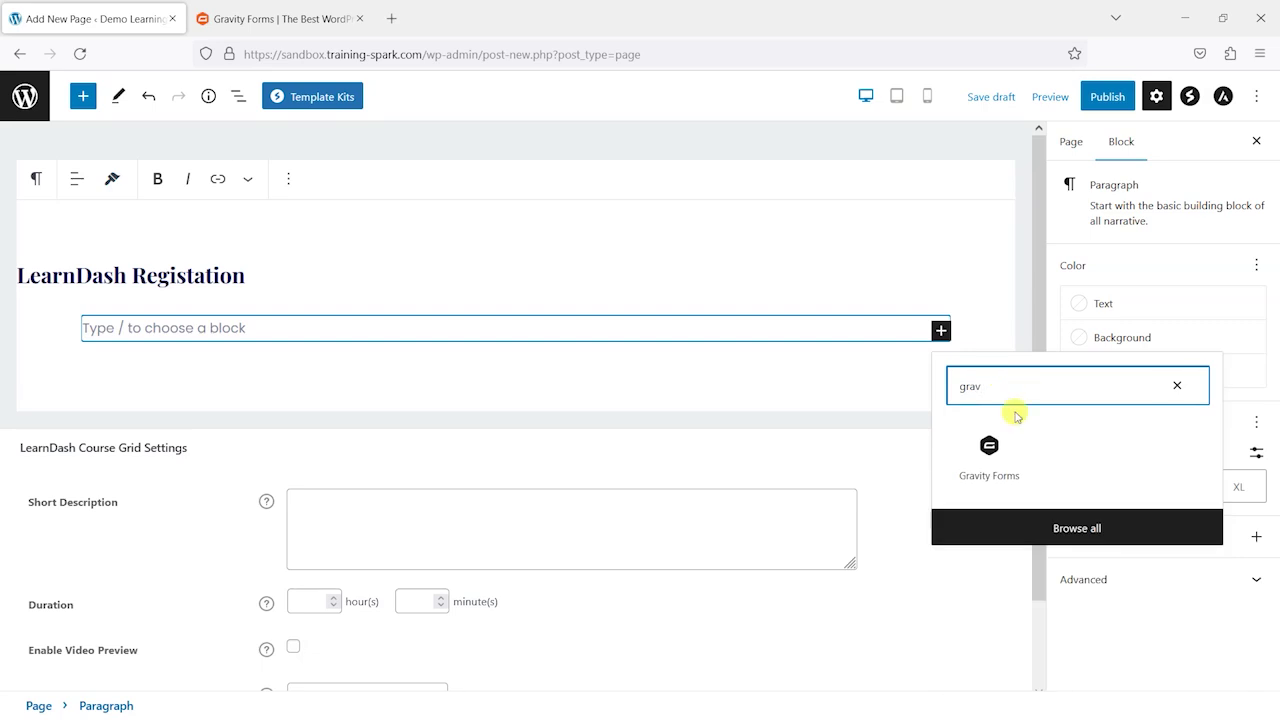
click(1002, 446)
click(503, 480)
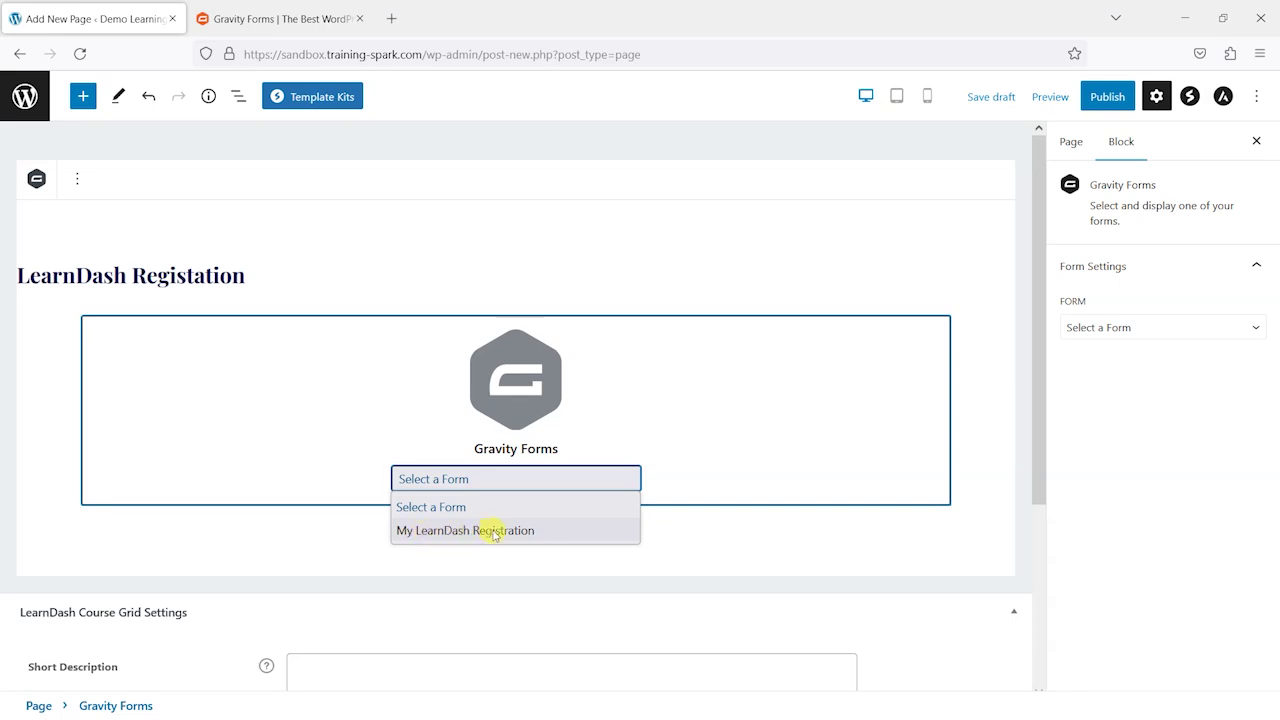
click(495, 531)
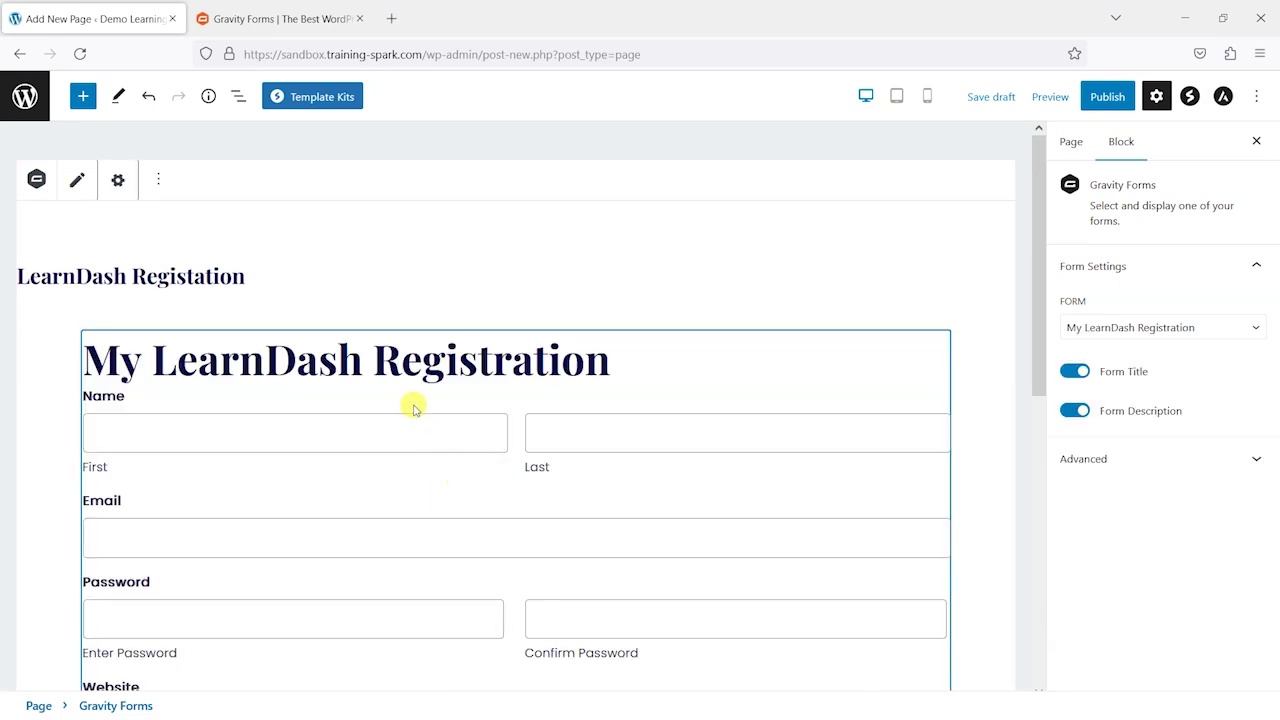
scroll(737, 574, down, 4)
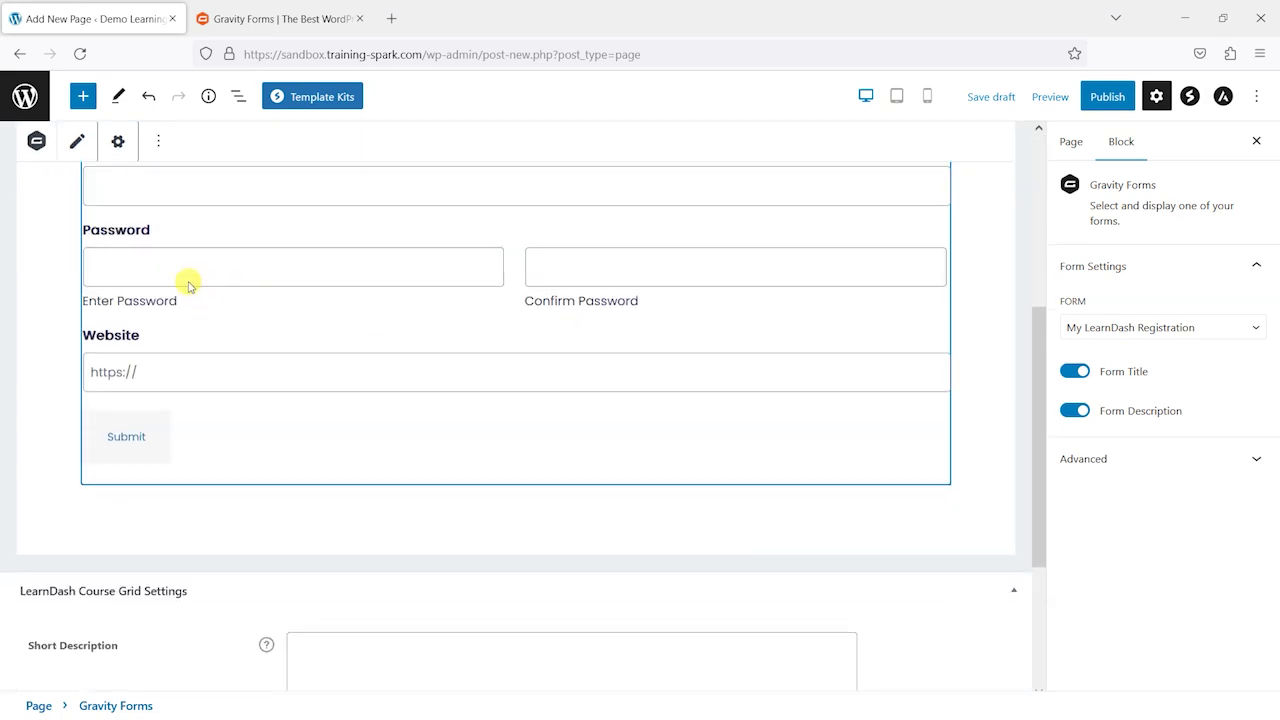
scroll(349, 266, up, 2)
scroll(491, 366, up, 2)
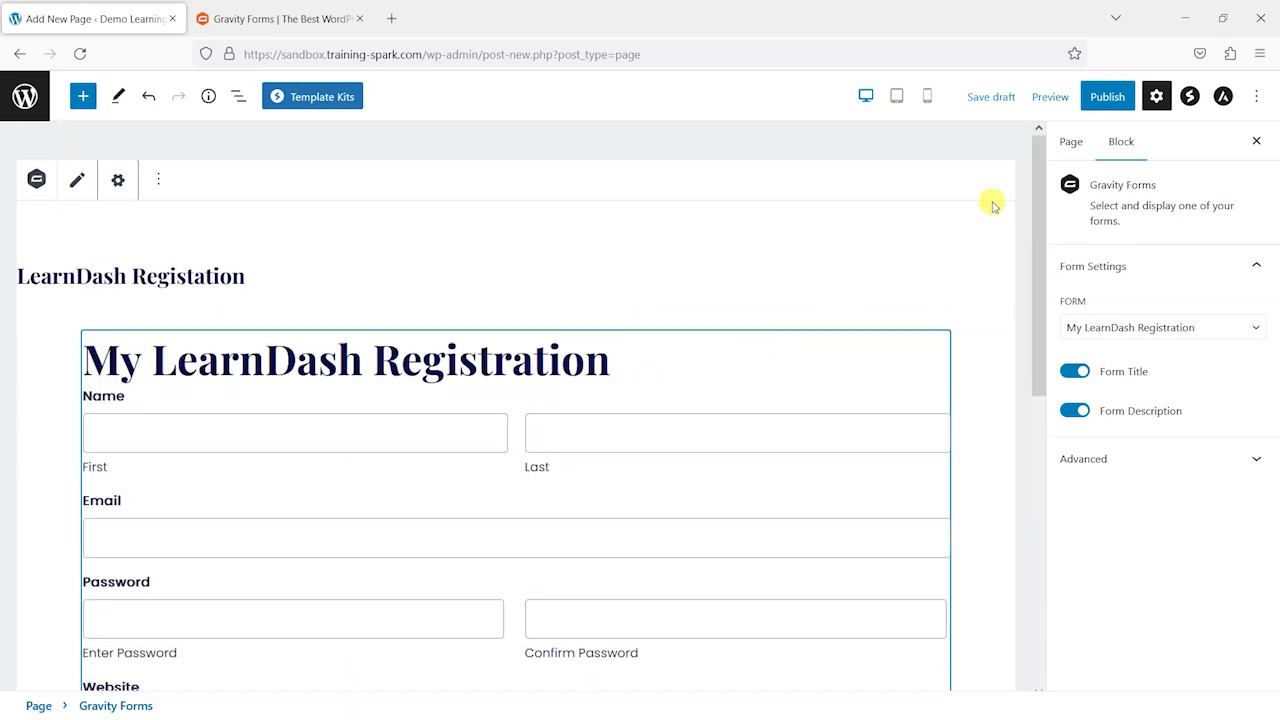
click(1103, 98)
Step: Publish the LearnDash Registation page, view it live, and copy its web address
click(1105, 104)
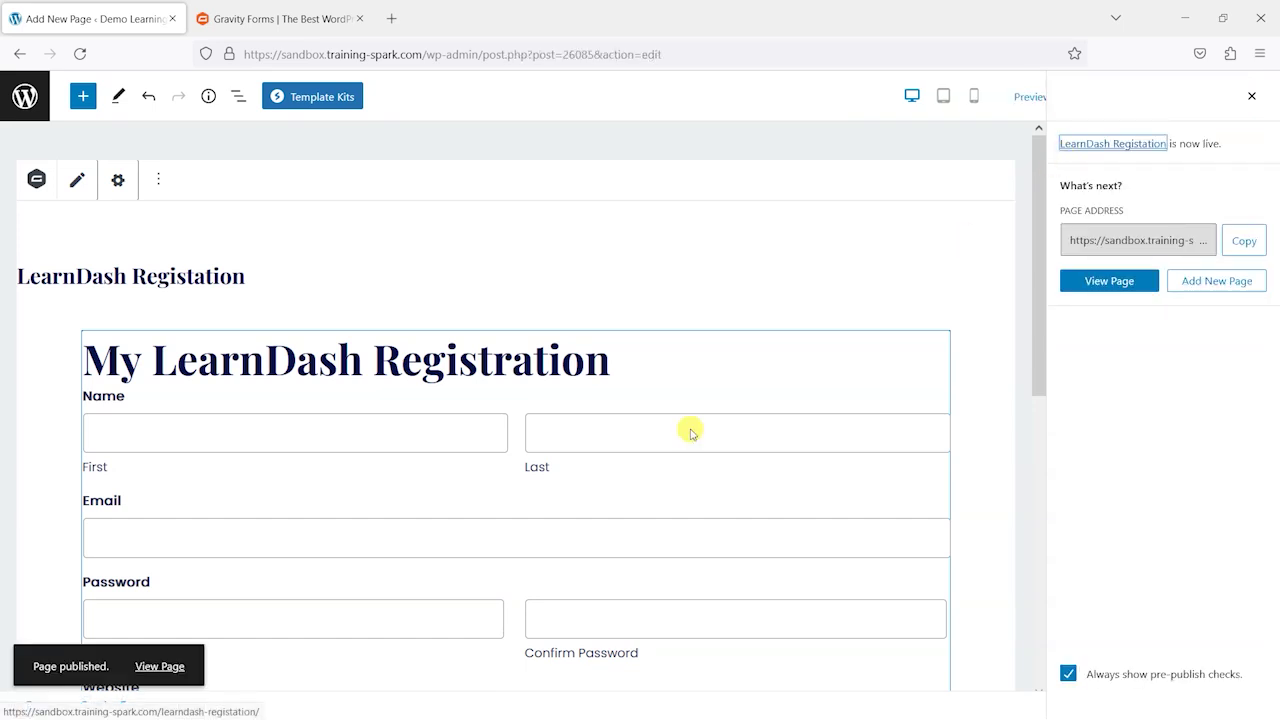
click(152, 667)
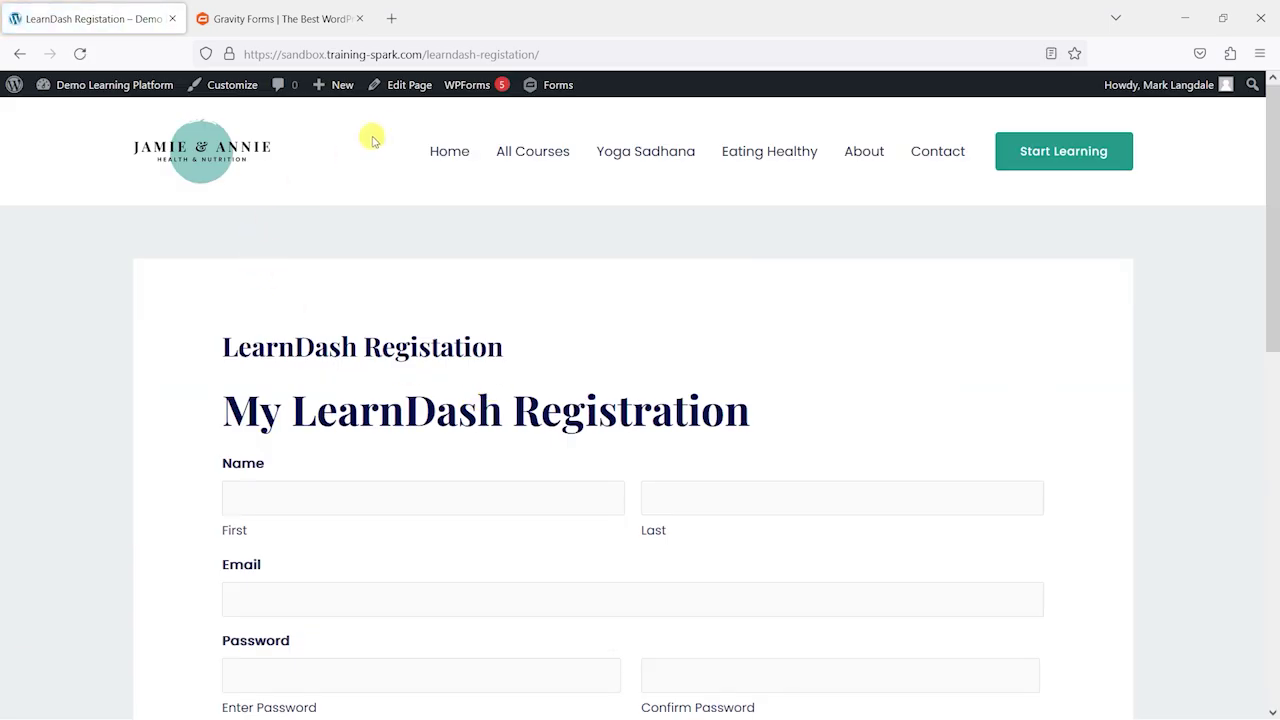
click(340, 54)
key(ctrl+c)
click(26, 345)
Step: Load the copied registration page address in a new private Firefox window
key(ctrl+shift+p)
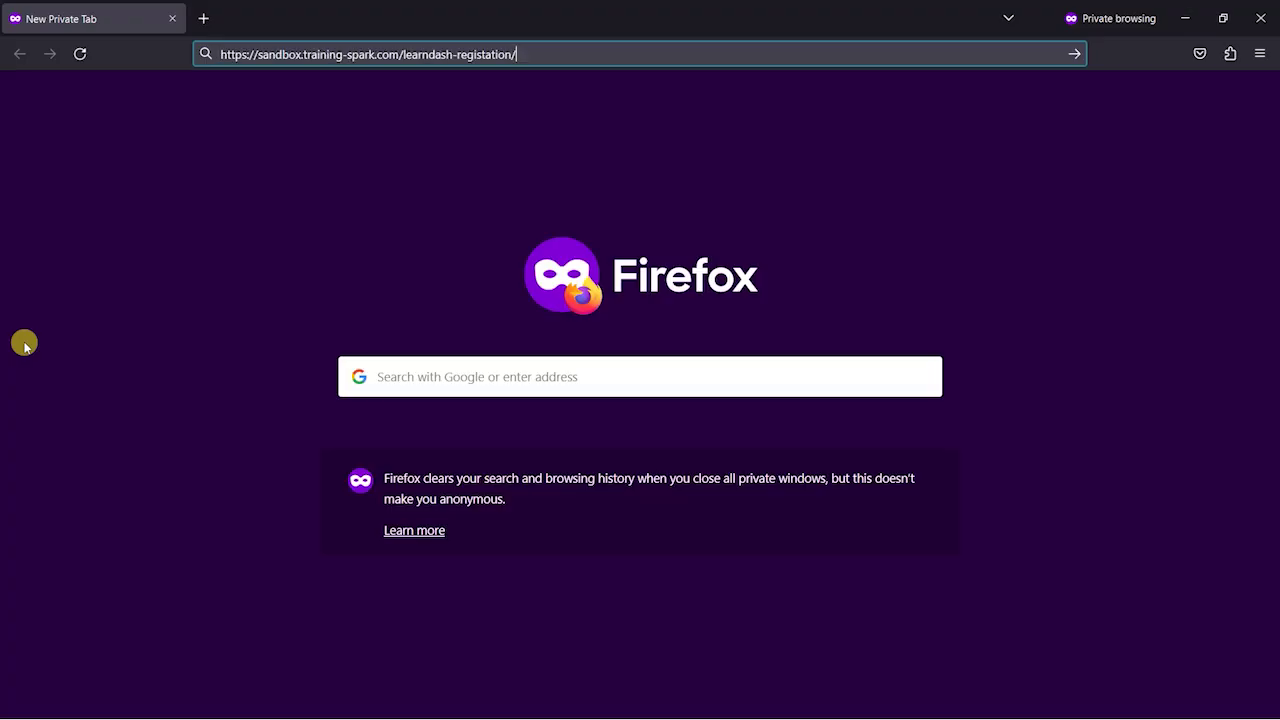
key(ctrl+v)
key(Return)
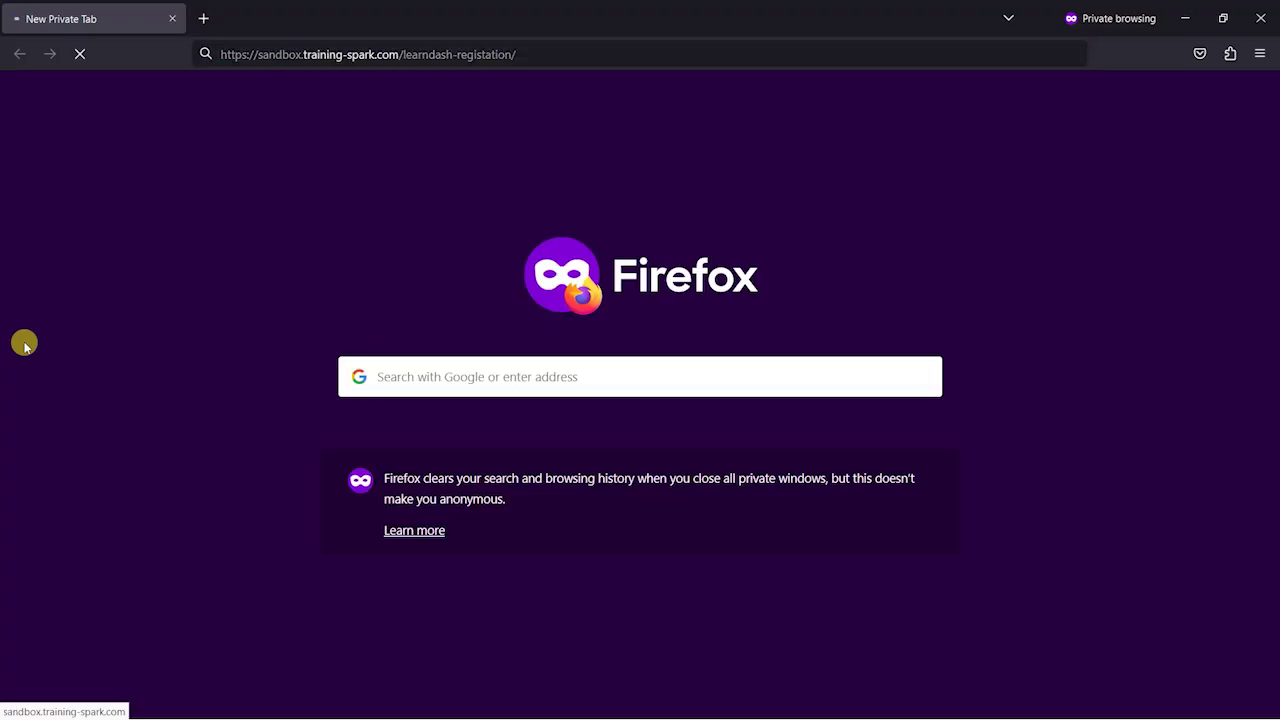
scroll(240, 370, down, 1)
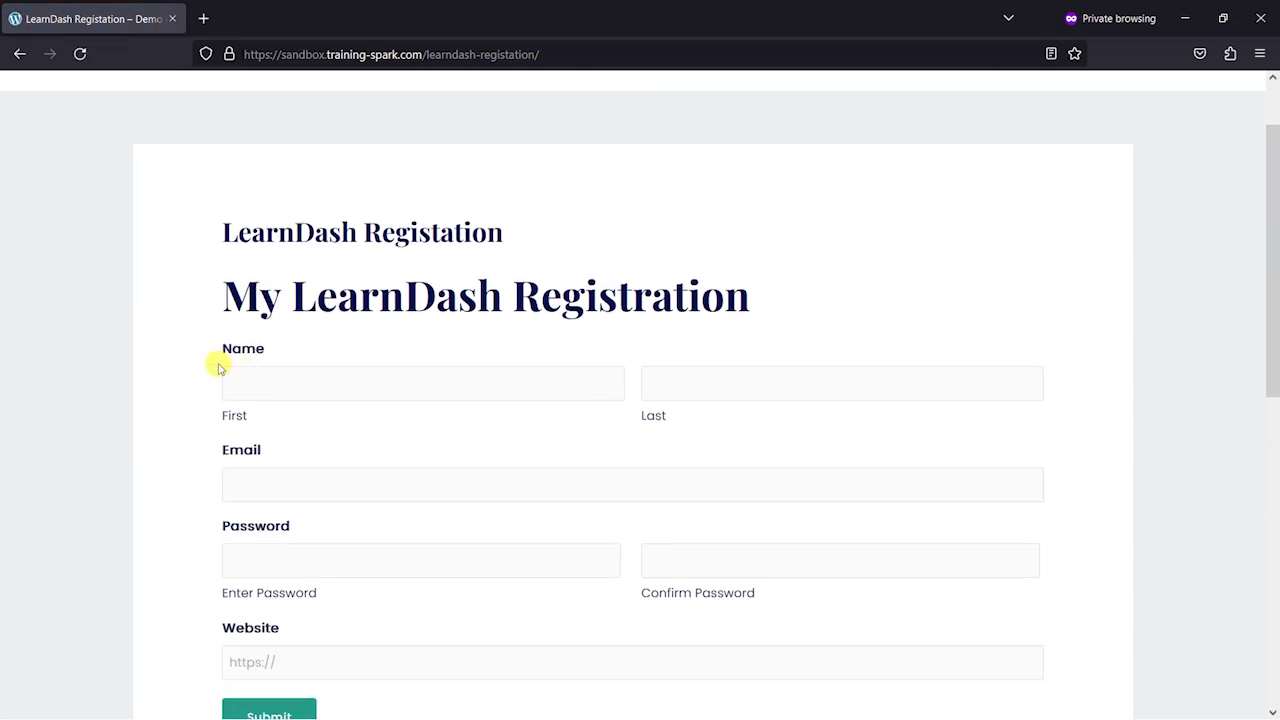
scroll(220, 368, down, 1)
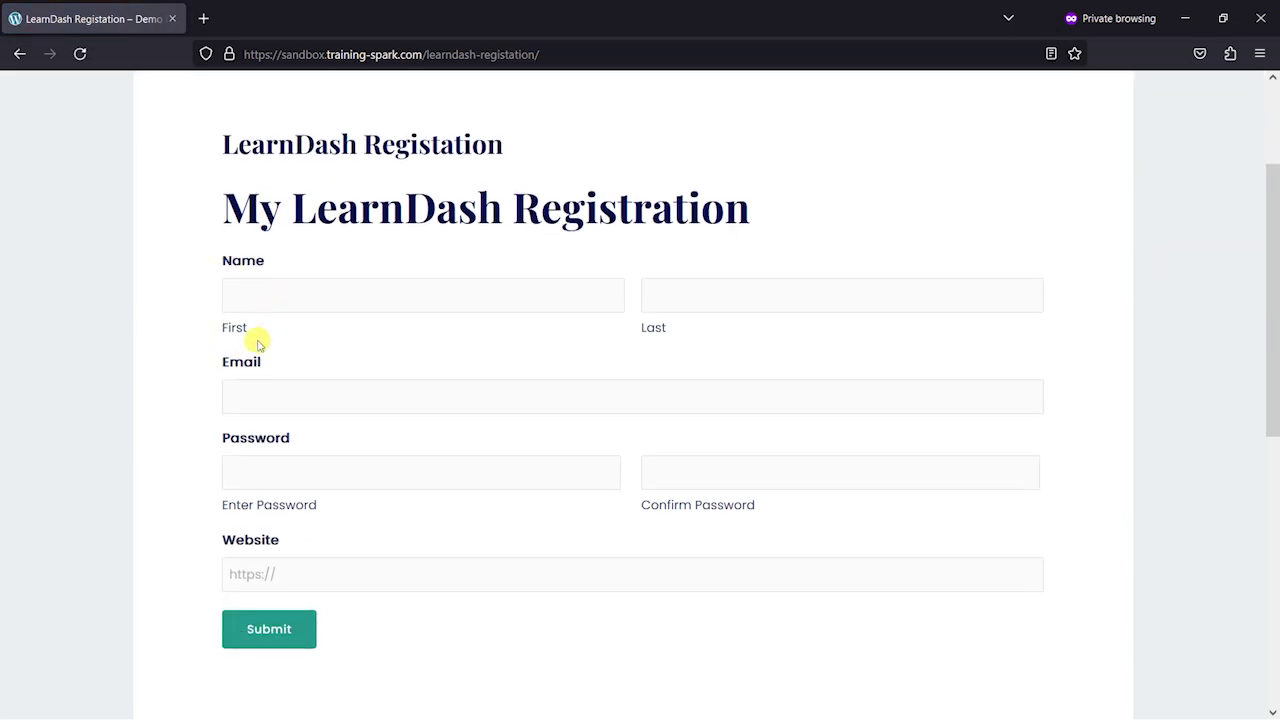
click(332, 292)
text(John)
key(Tab)
text(Smiy)
key(Tab)
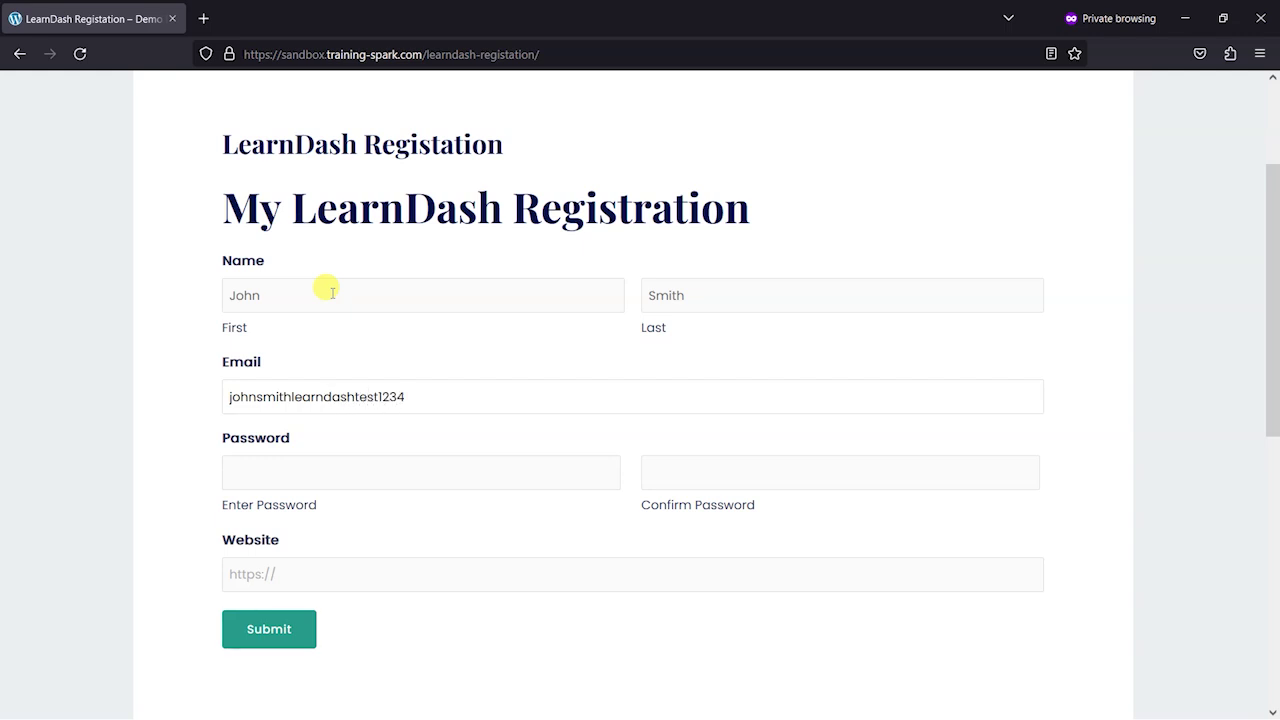
drag(404, 396, 189, 394)
key(ctrl+c)
click(117, 442)
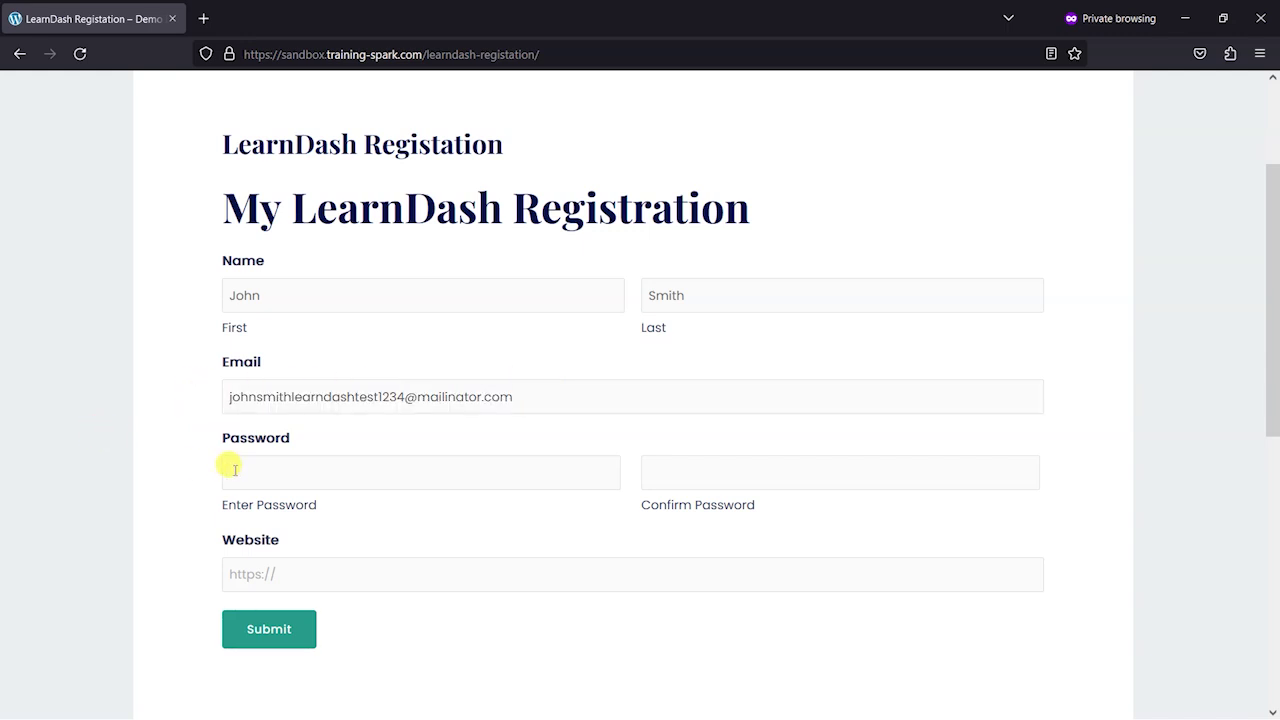
click(264, 468)
text(pa)
key(BackSpace)
key(BackSpace)
text(pas)
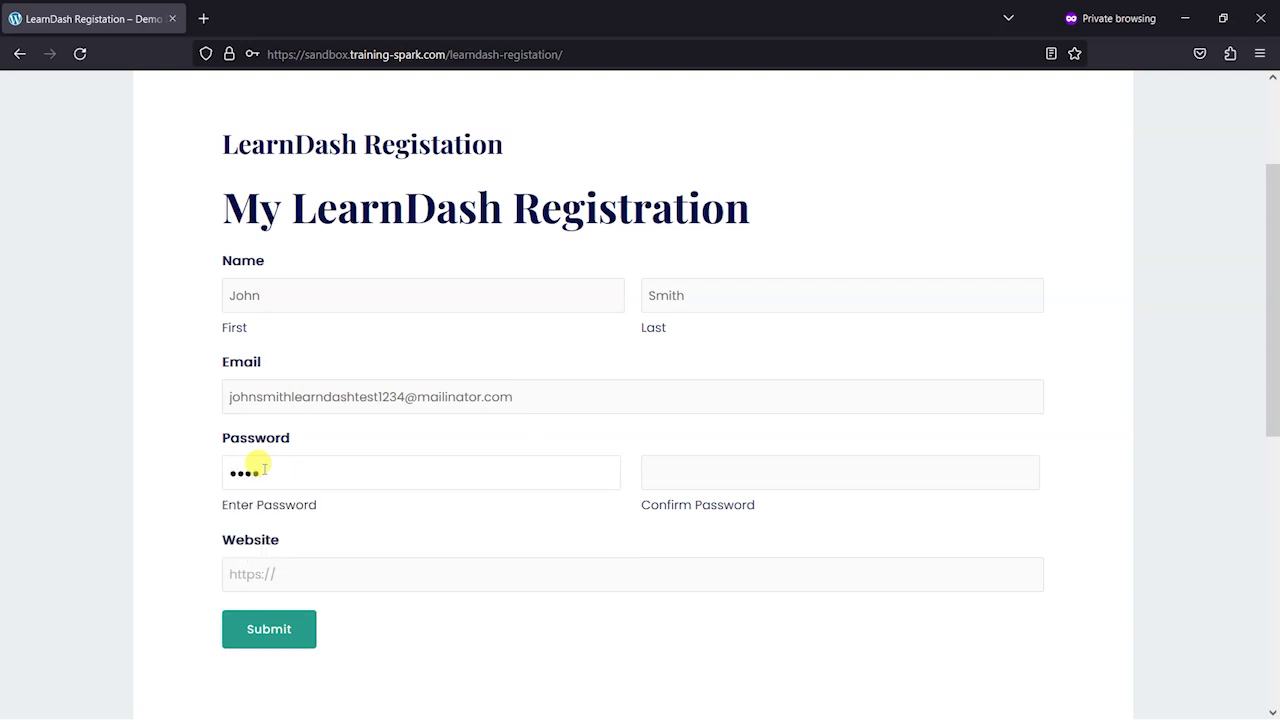
text(sword)
key(Tab)
text(password)
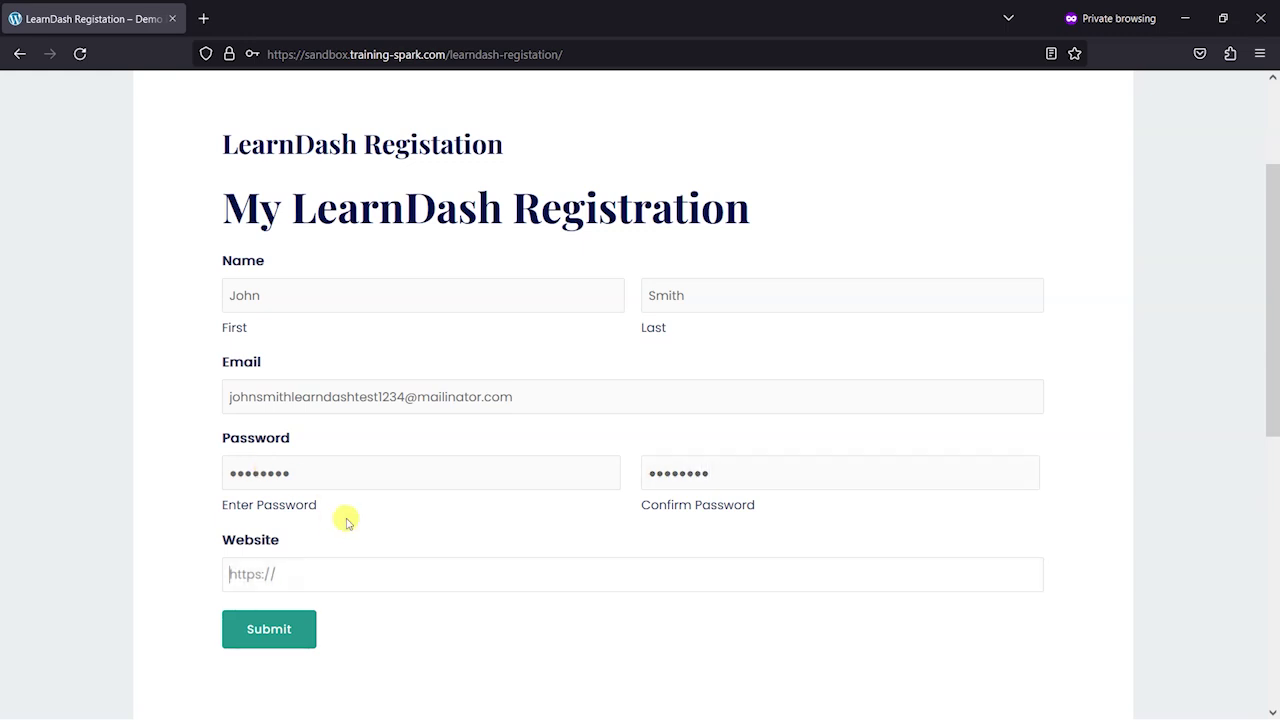
scroll(380, 516, down, 2)
key(Tab)
text(http)
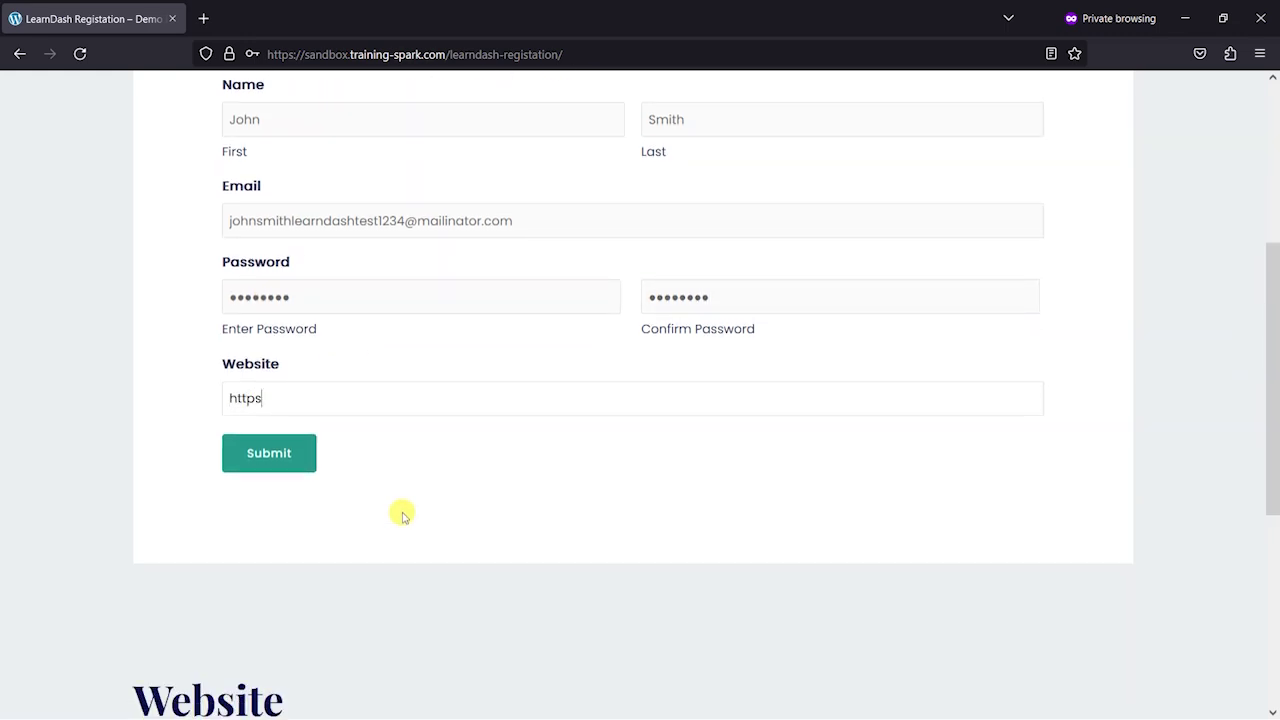
text(s://www.google.com)
scroll(403, 515, up, 1)
click(263, 545)
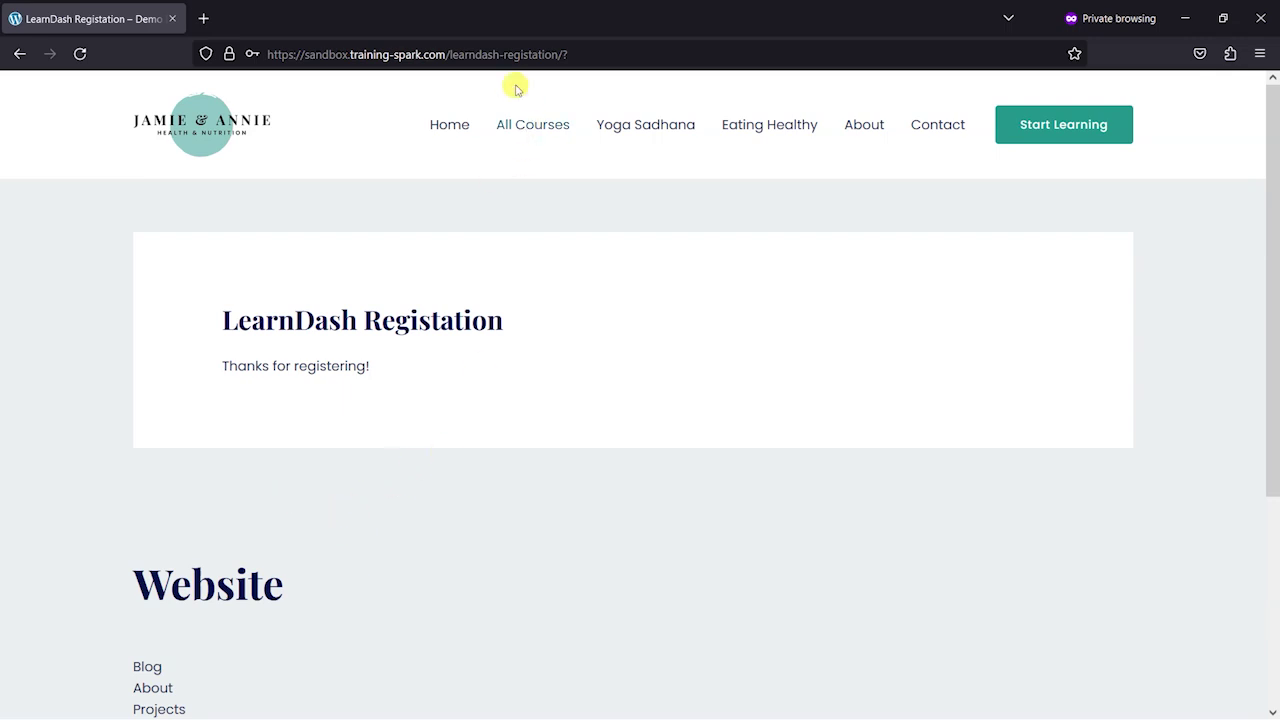
Step: Go to mailinator.com in the address bar
click(323, 54)
click(703, 48)
key(ctrl+v)
key(ctrl+z)
key(ctrl+a)
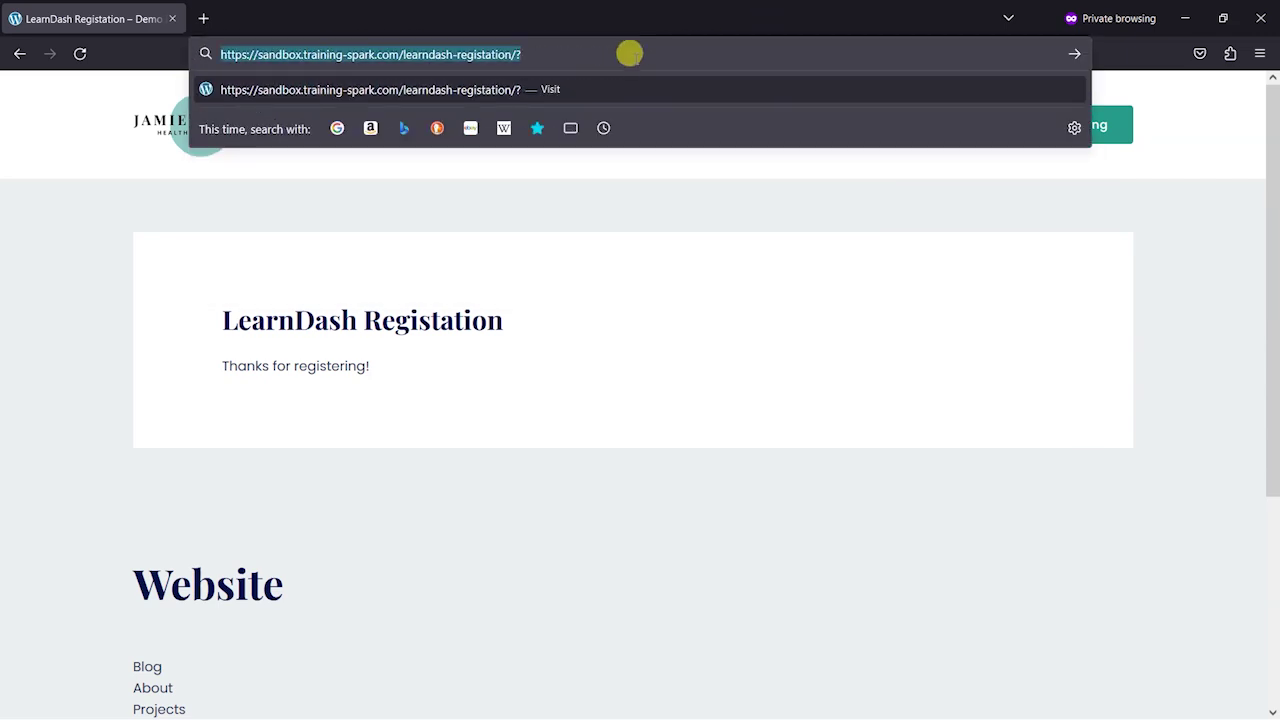
text(mailinator.c)
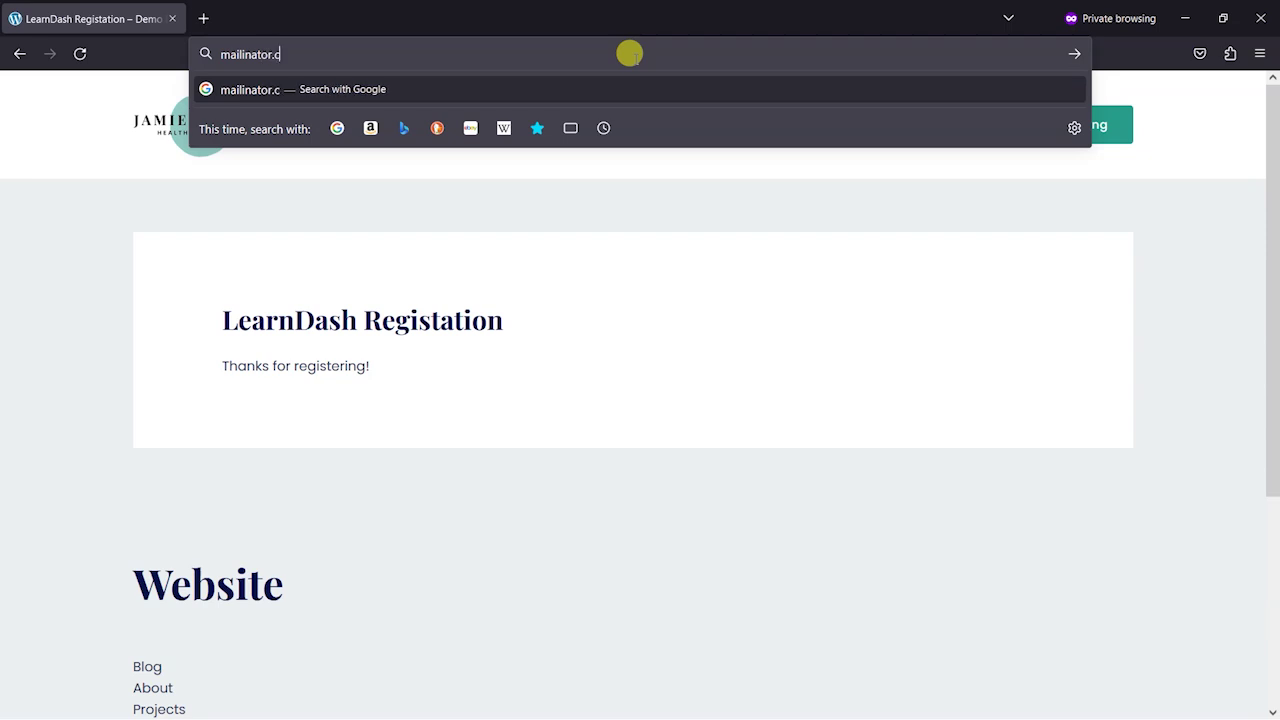
text(om)
key(Return)
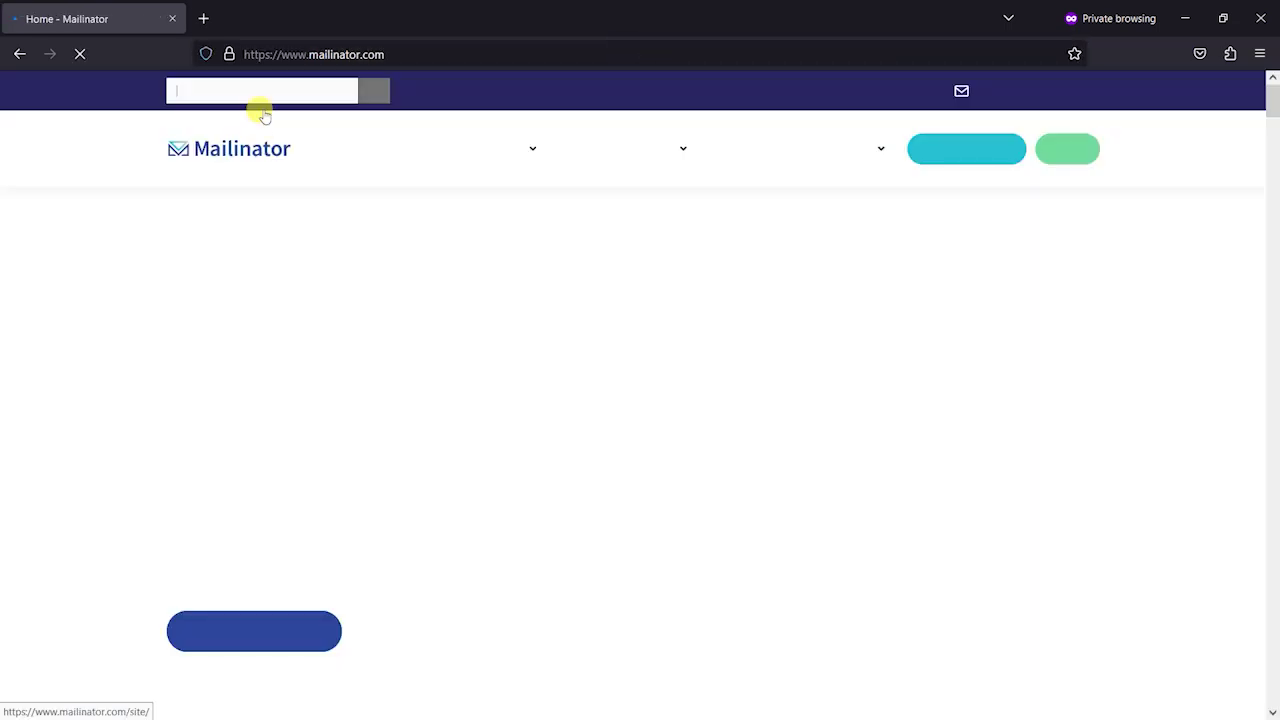
Step: Open the test address's public inbox and read the Login Details email
key(ctrl+v)
click(372, 90)
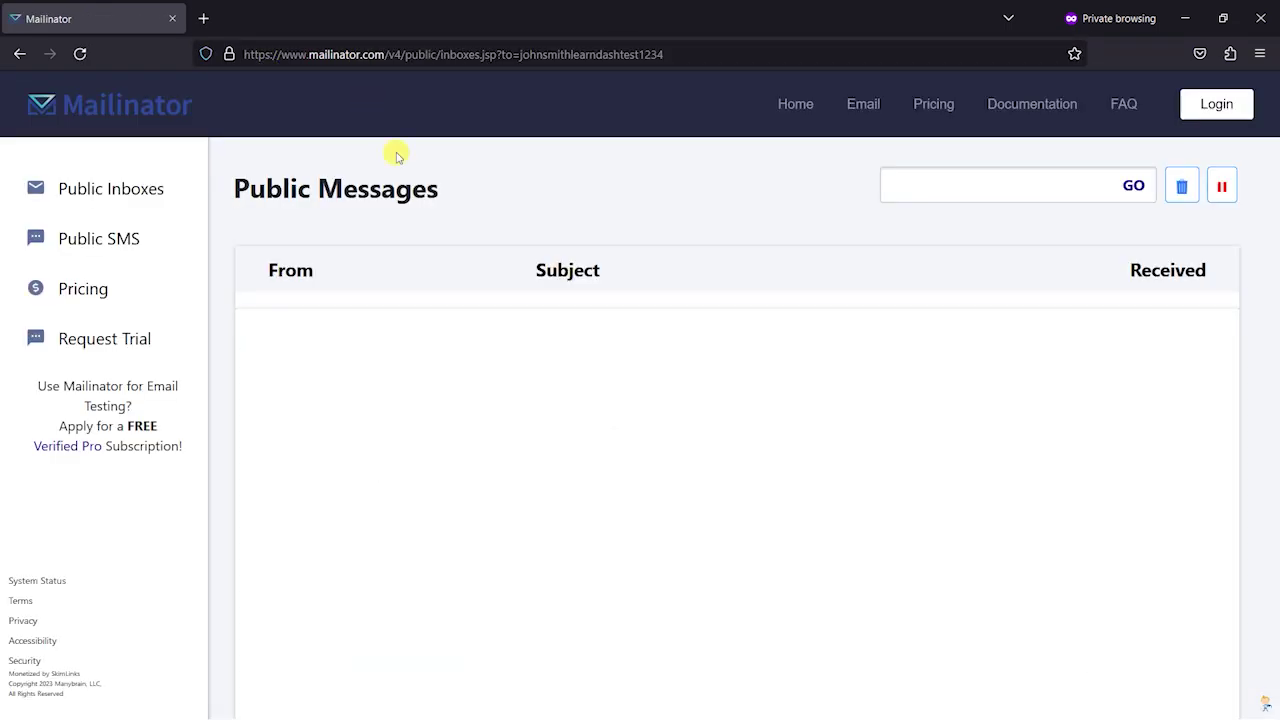
click(709, 337)
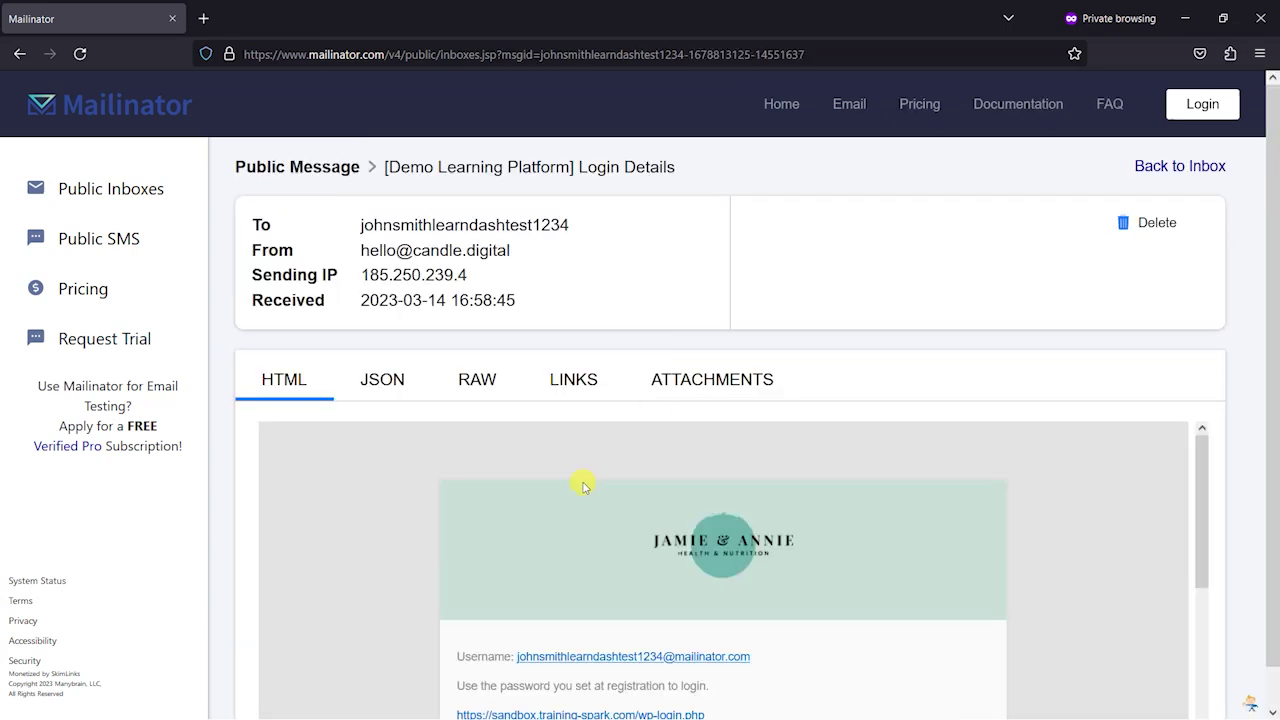
scroll(580, 486, down, 2)
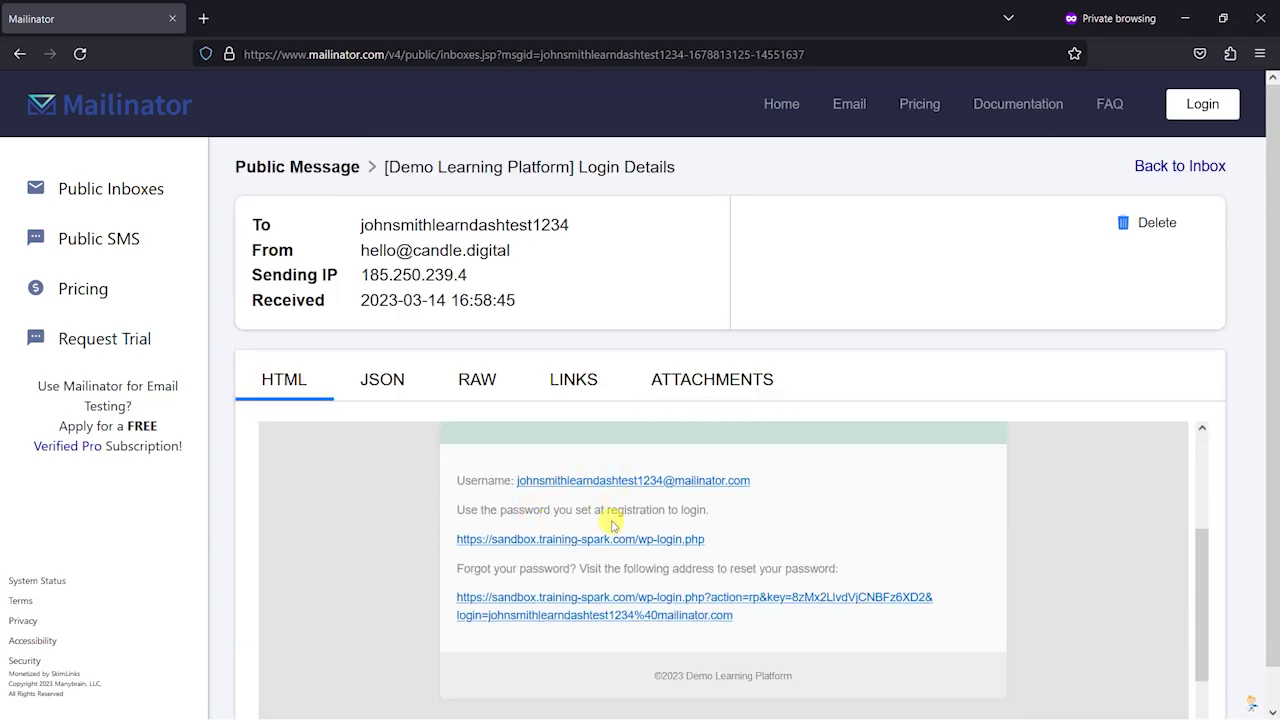
scroll(414, 490, up, 2)
scroll(480, 447, down, 1)
scroll(540, 470, down, 1)
scroll(651, 537, up, 2)
scroll(652, 520, down, 3)
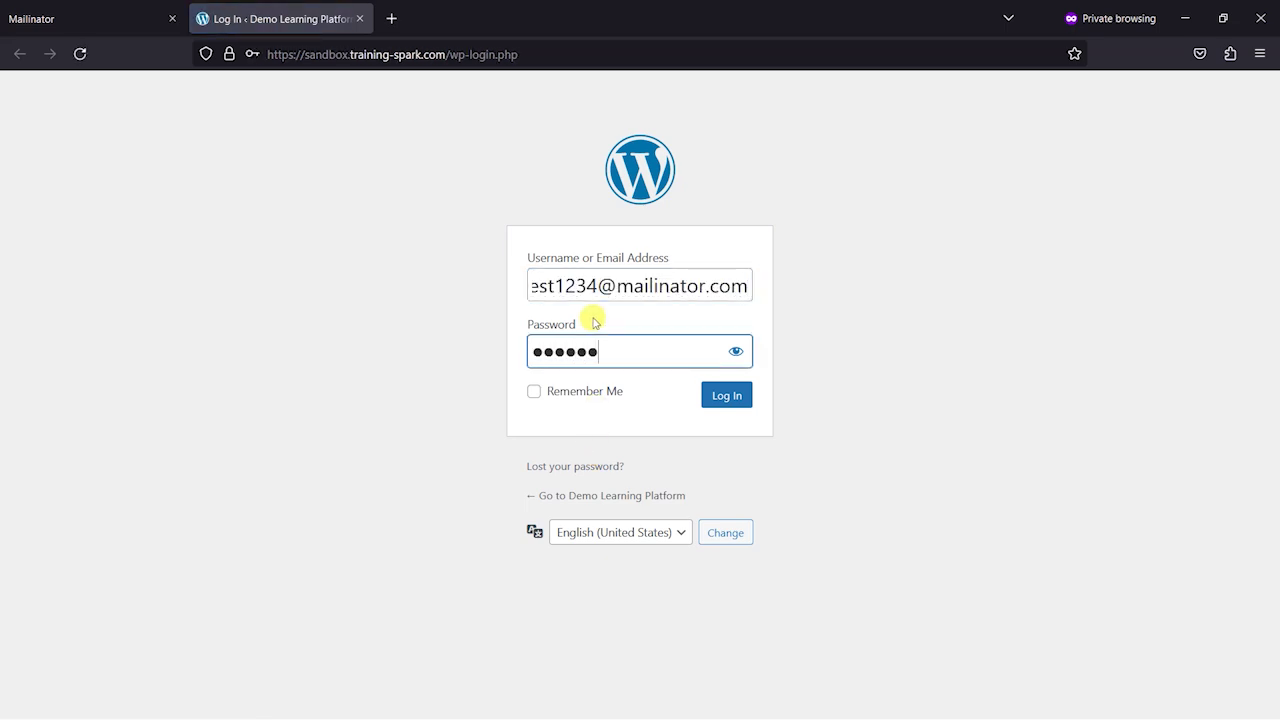
Step: Log in as the new user, then check All Courses shows both courses marked Enrolled
key(Return)
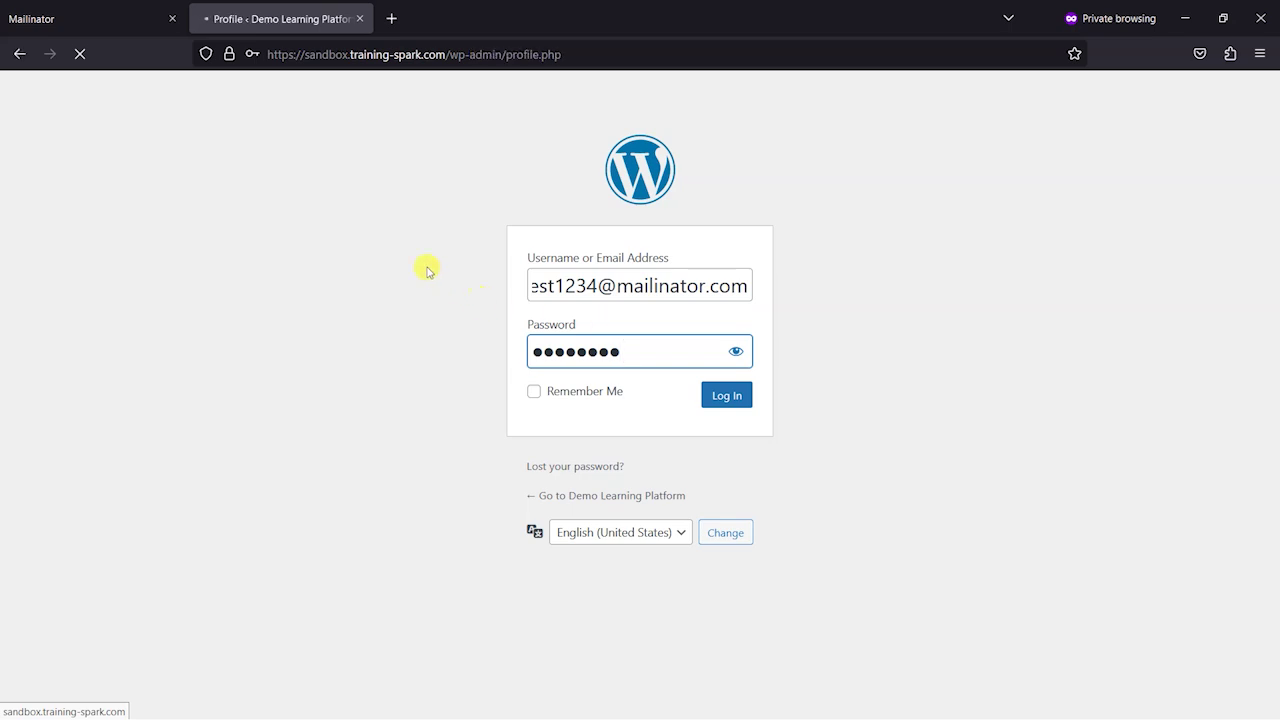
mouse_move(63, 85)
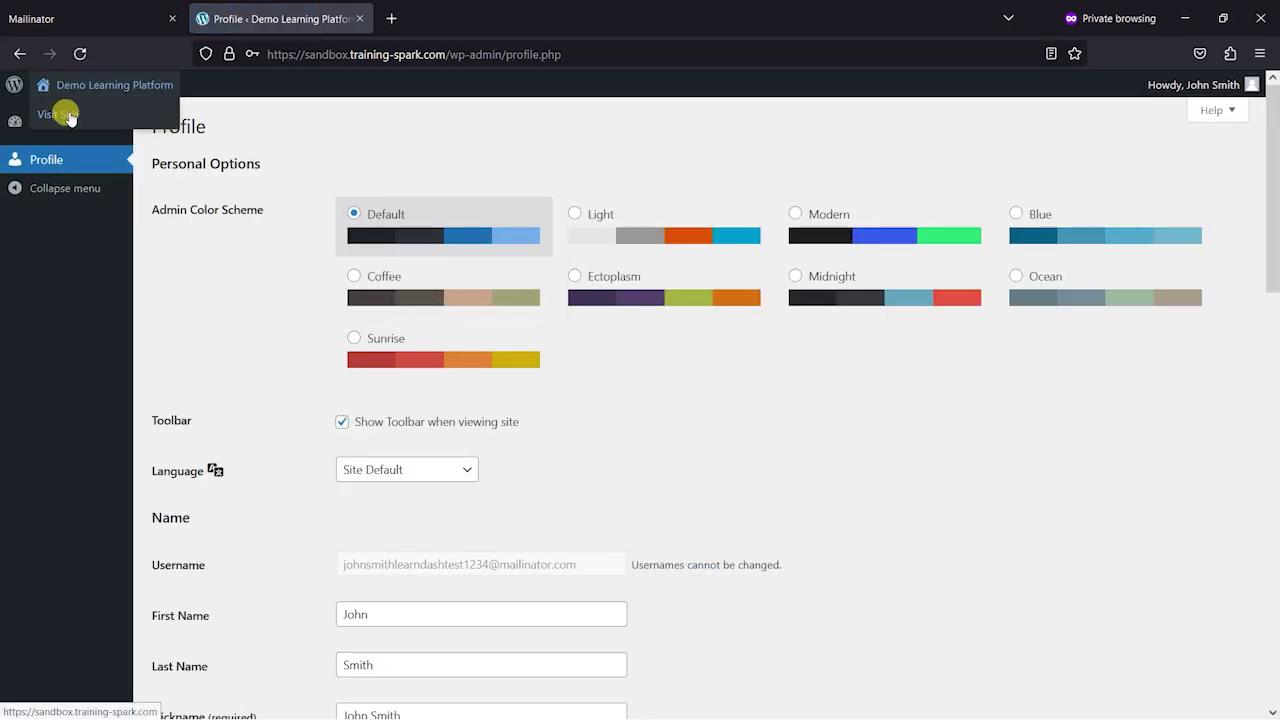
click(63, 114)
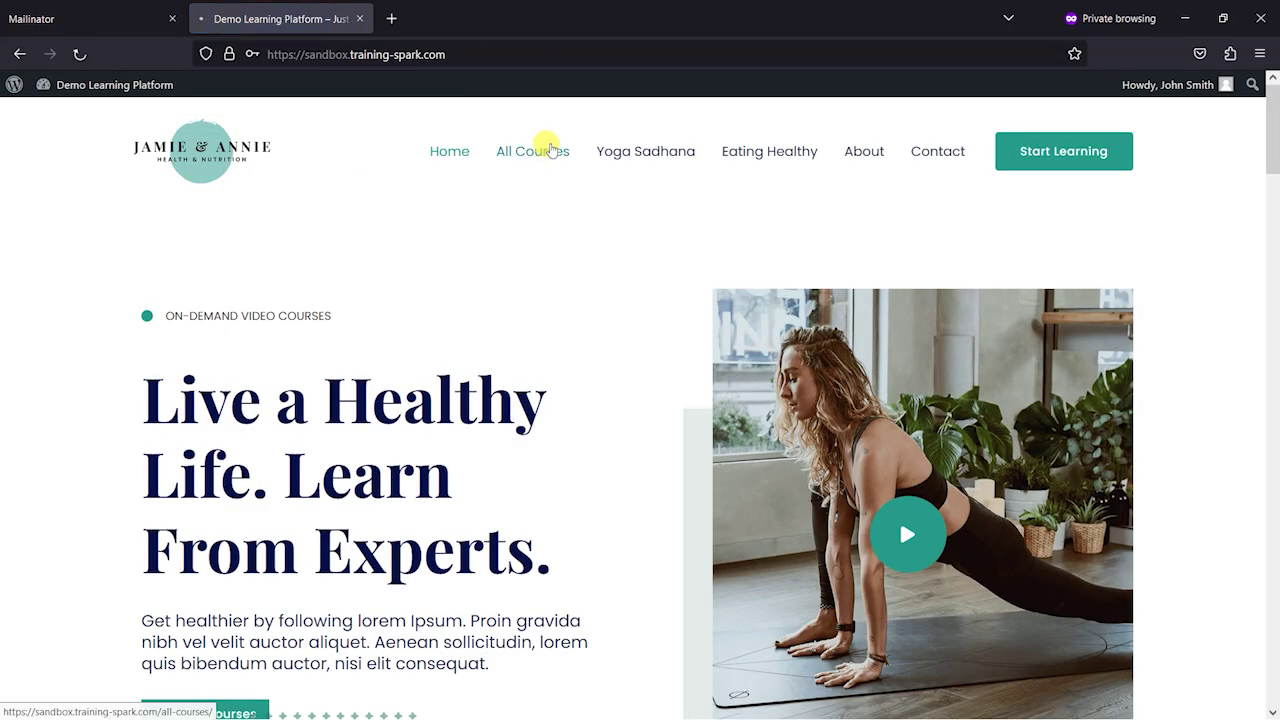
click(543, 150)
scroll(403, 320, down, 2)
scroll(403, 320, down, 2)
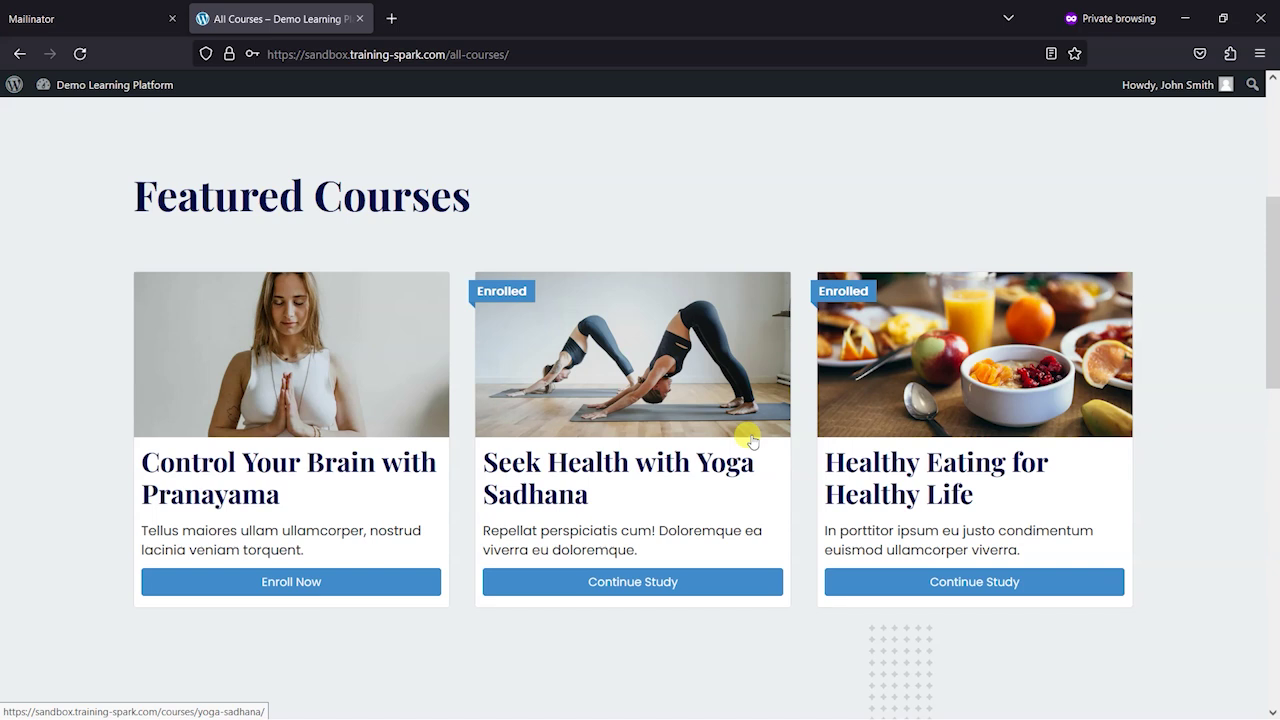
scroll(750, 438, up, 4)
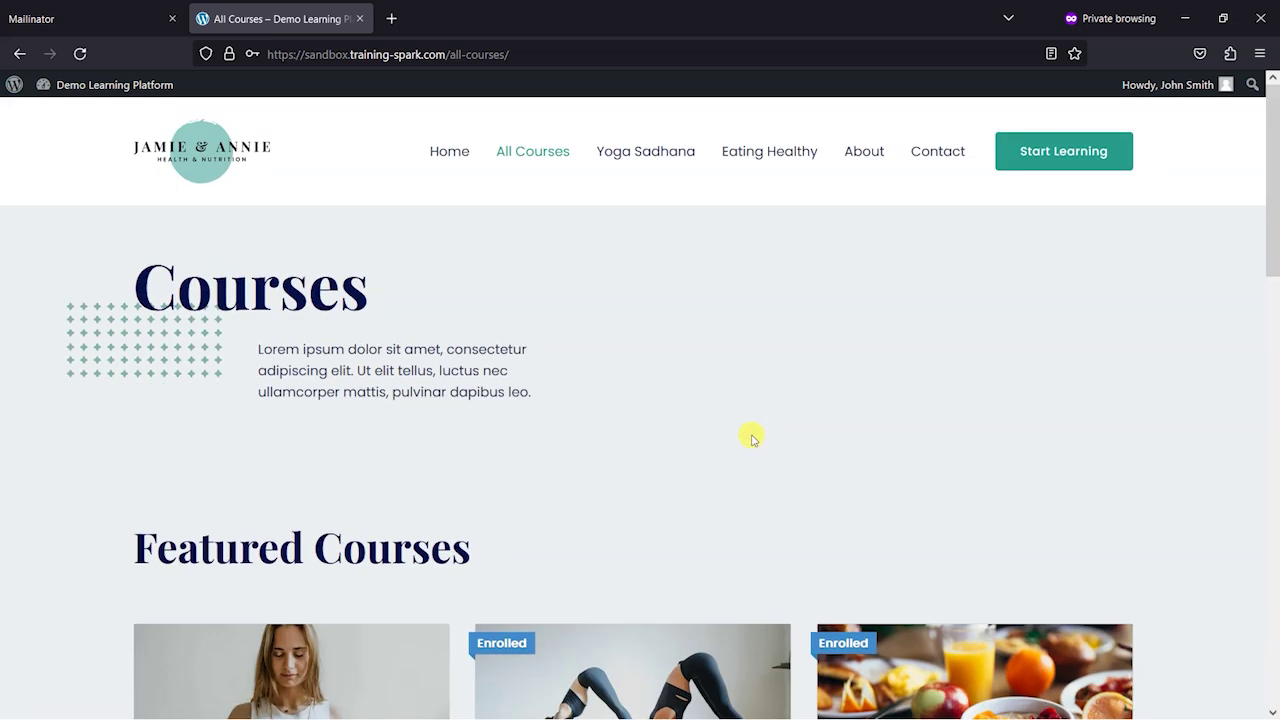
scroll(752, 438, down, 2)
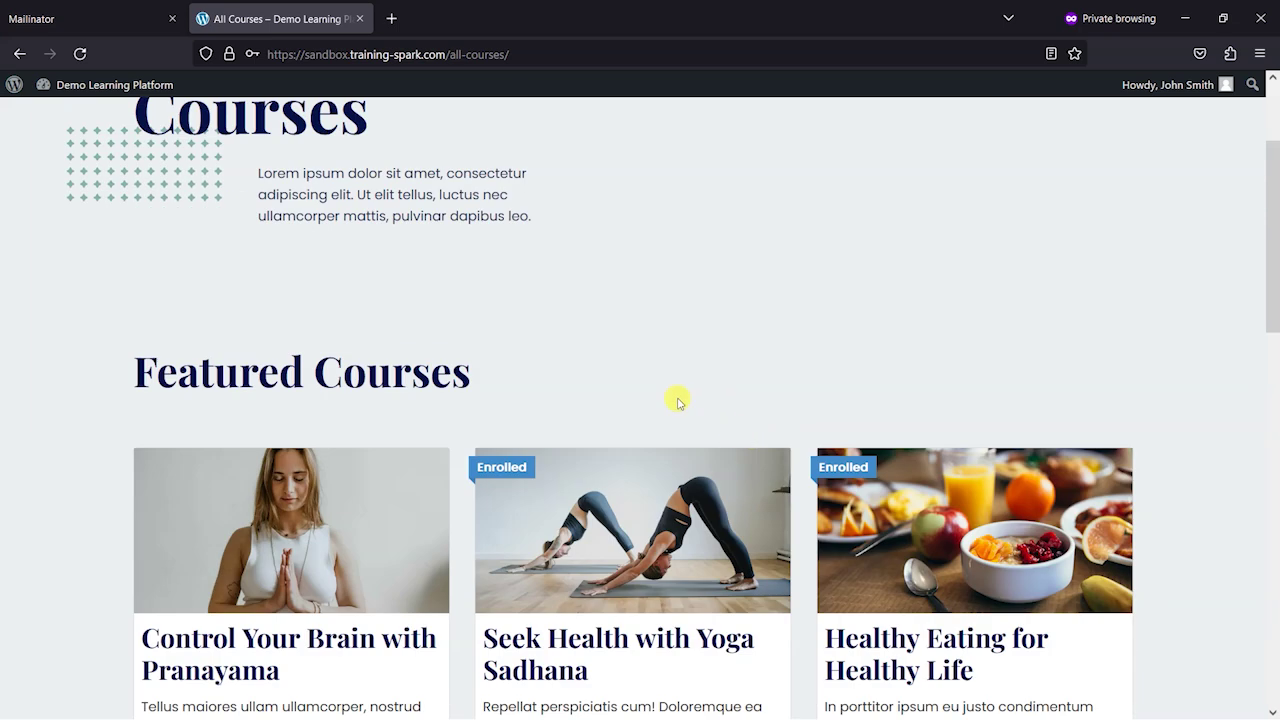